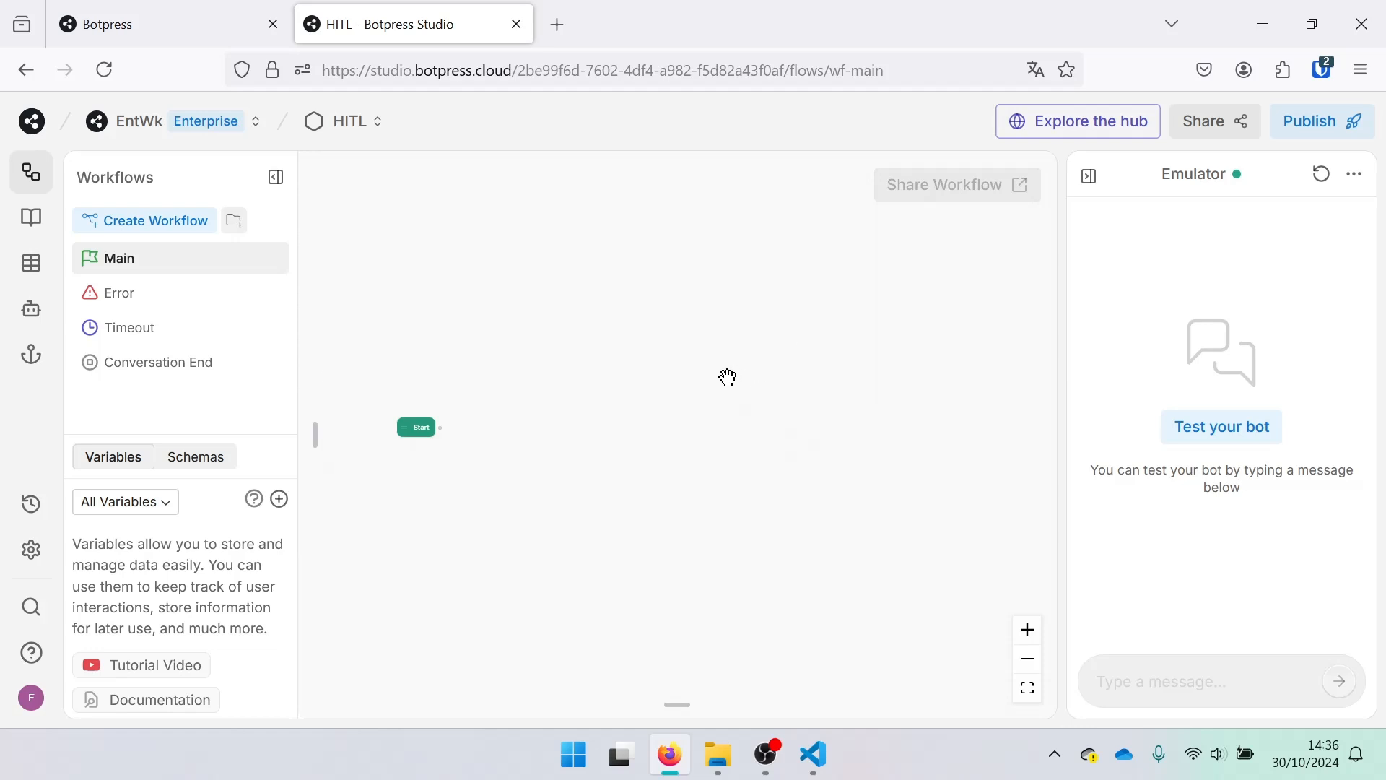
- Find the HITL integration by botpress in the Botpress Hub and install it for the bot
{"action": "left_click_drag", "start_coordinate": [557, 380], "coordinate": [616, 371]}
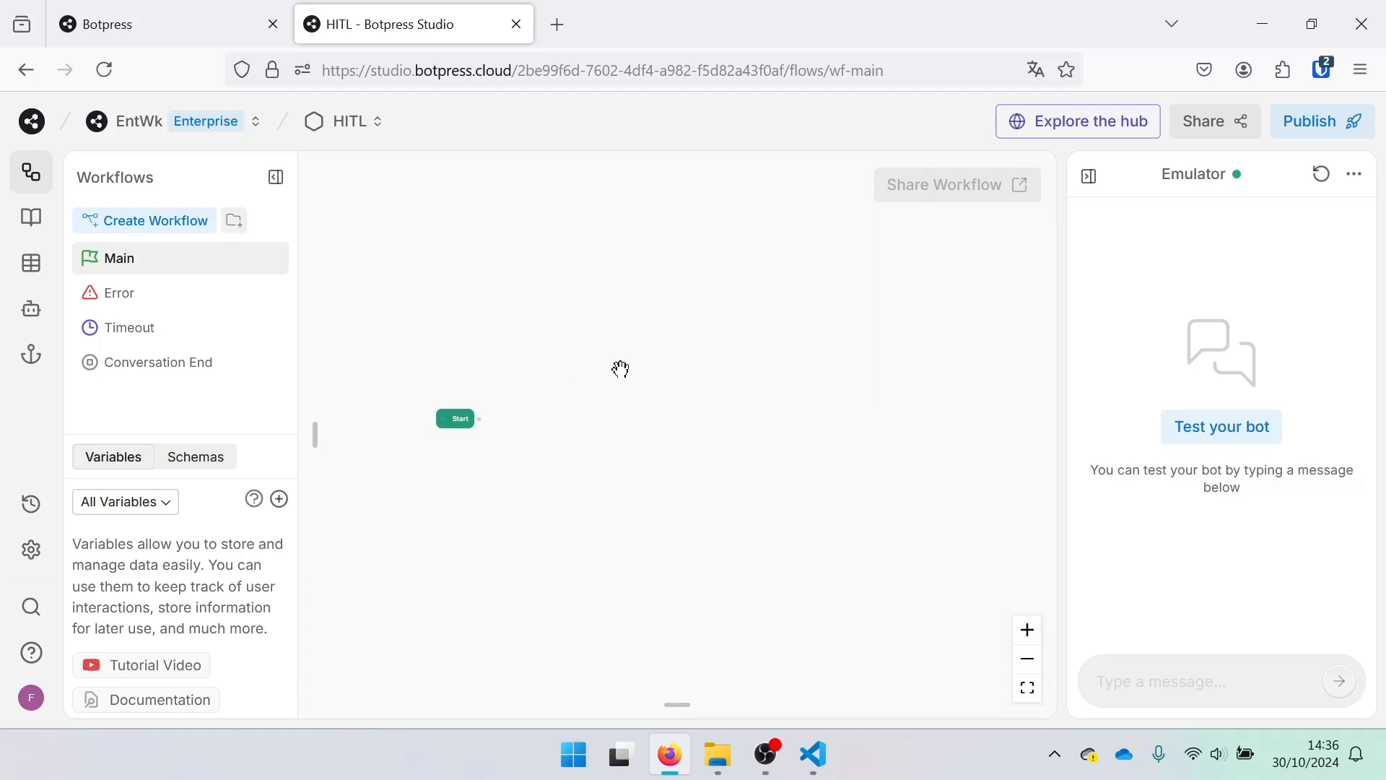
{"action": "left_click", "coordinate": [1078, 123]}
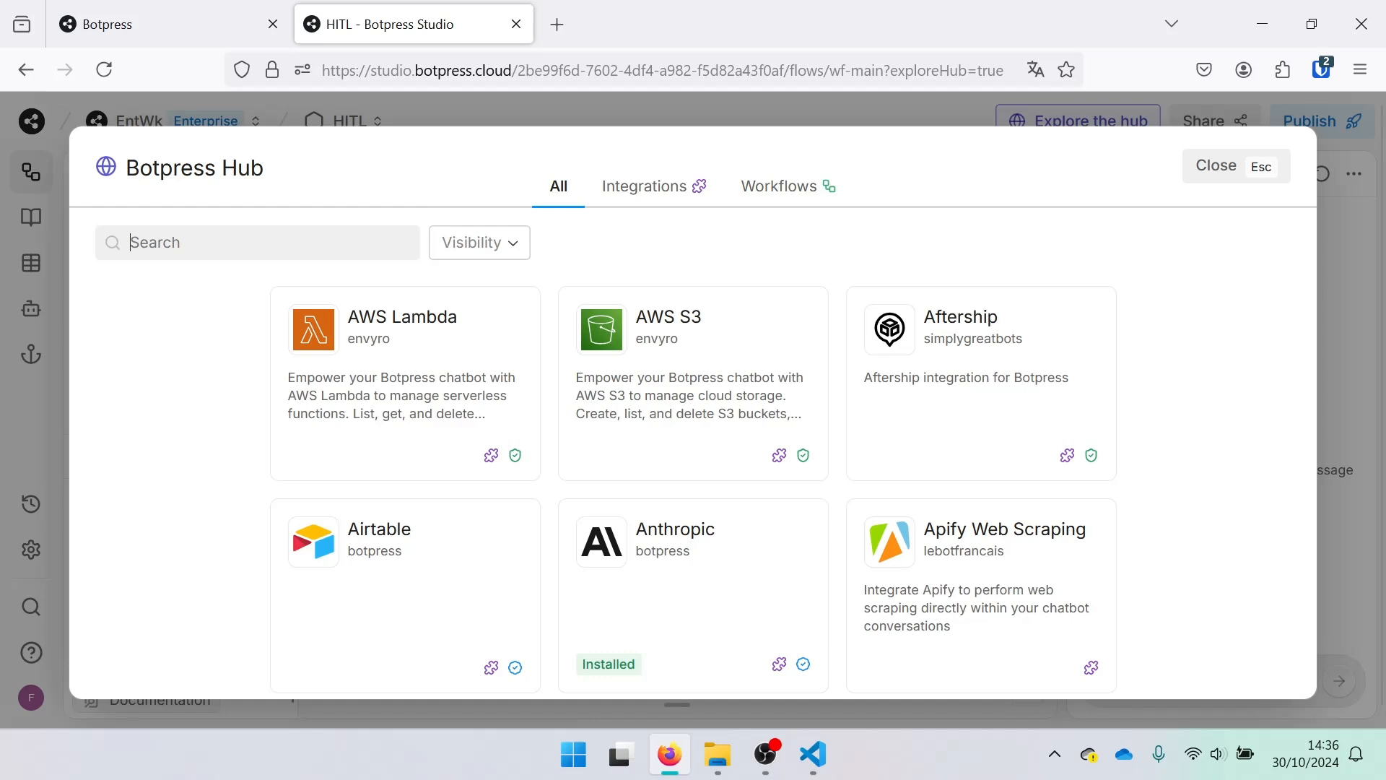
{"action": "type", "text": "HITL"}
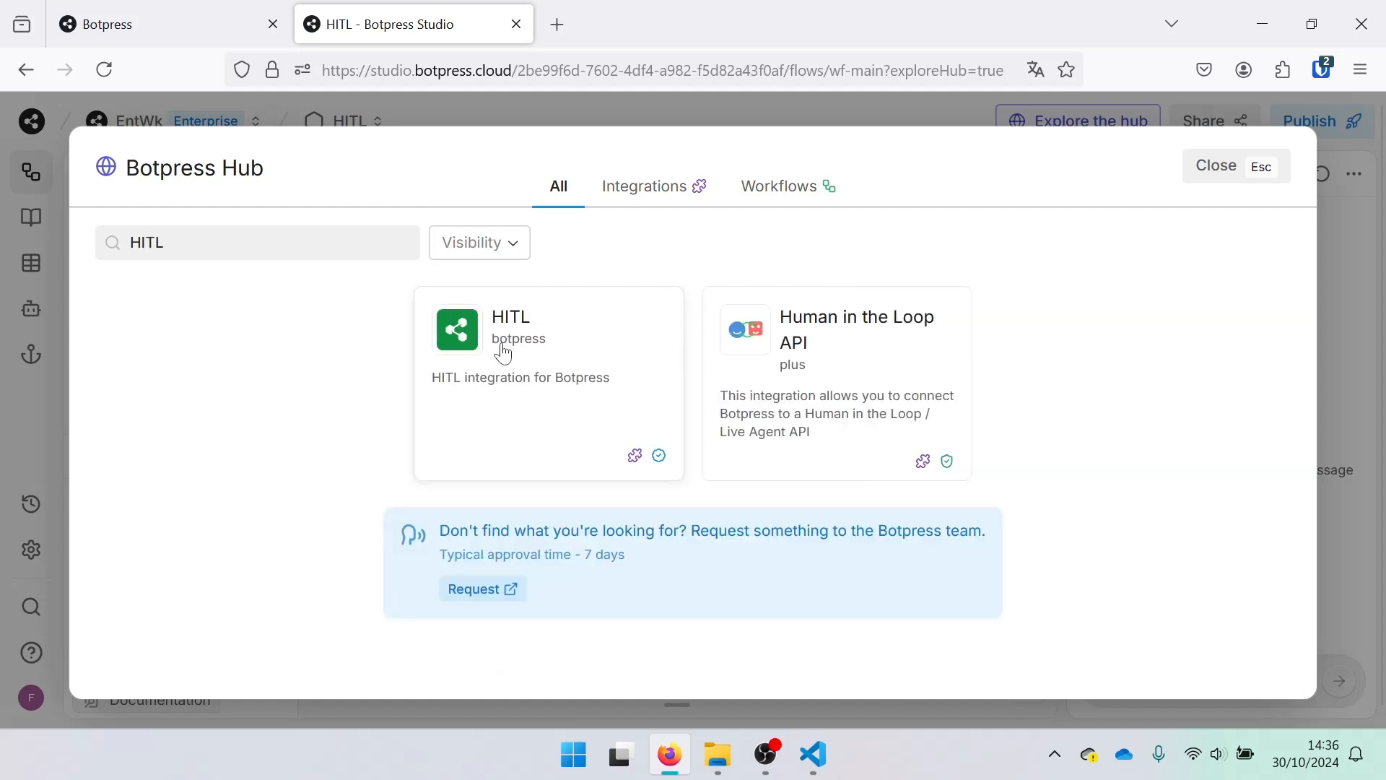
{"action": "left_click", "coordinate": [556, 348]}
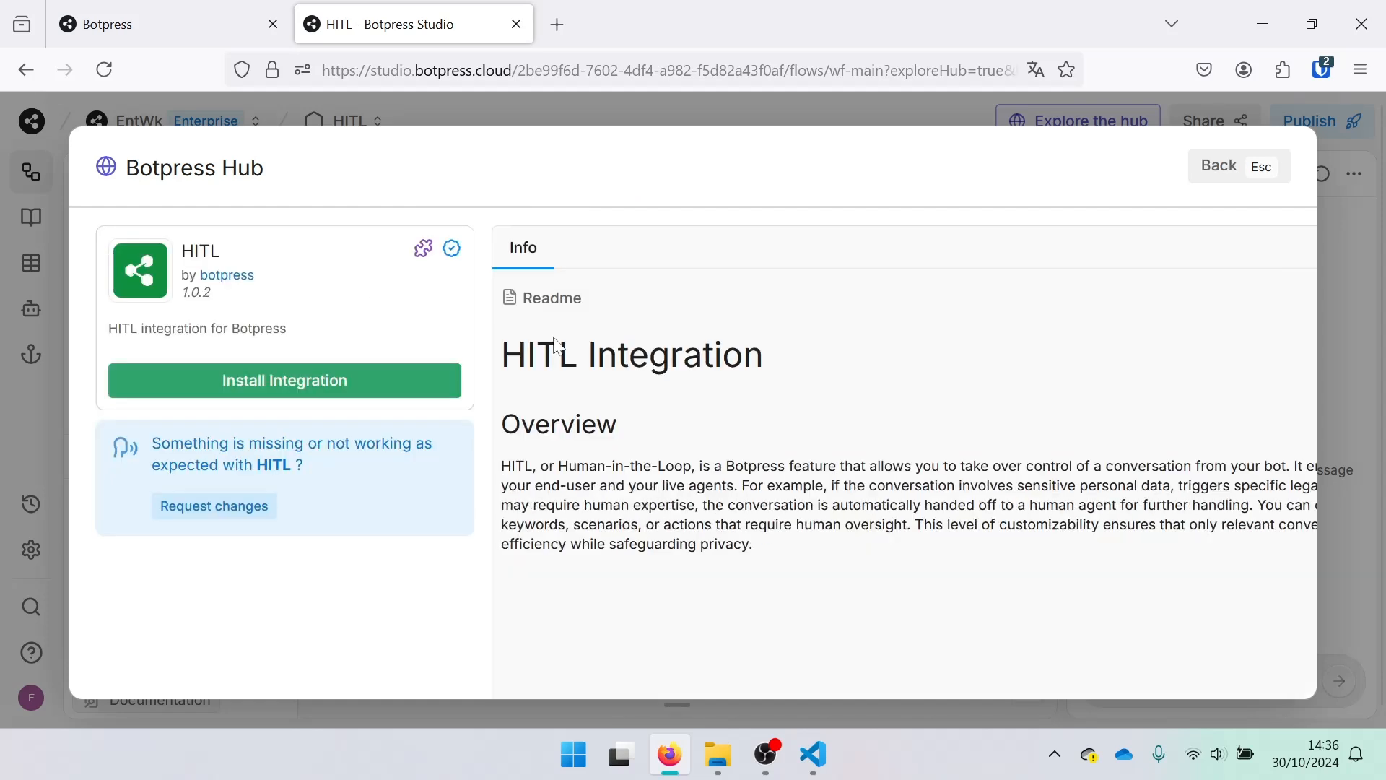
{"action": "left_click", "coordinate": [337, 385]}
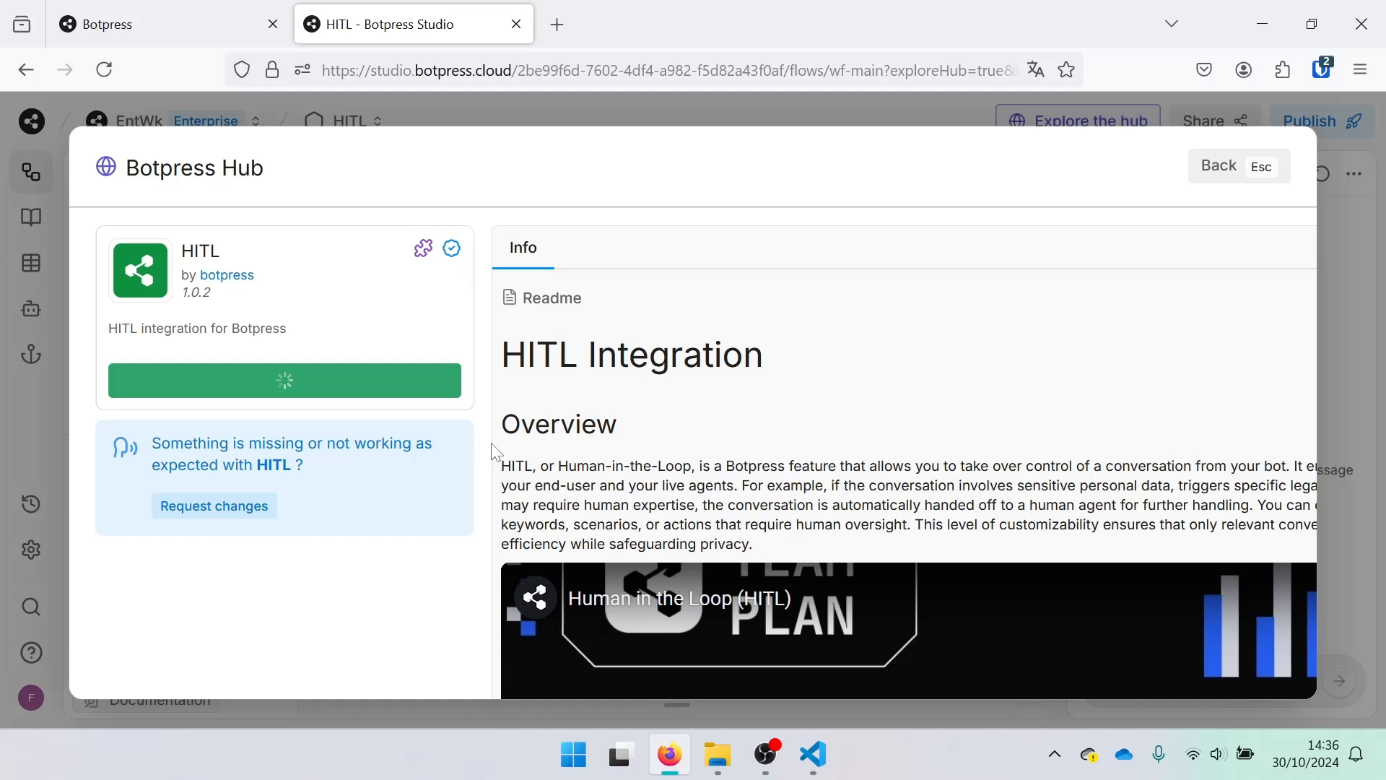
{"action": "left_click", "coordinate": [643, 440]}
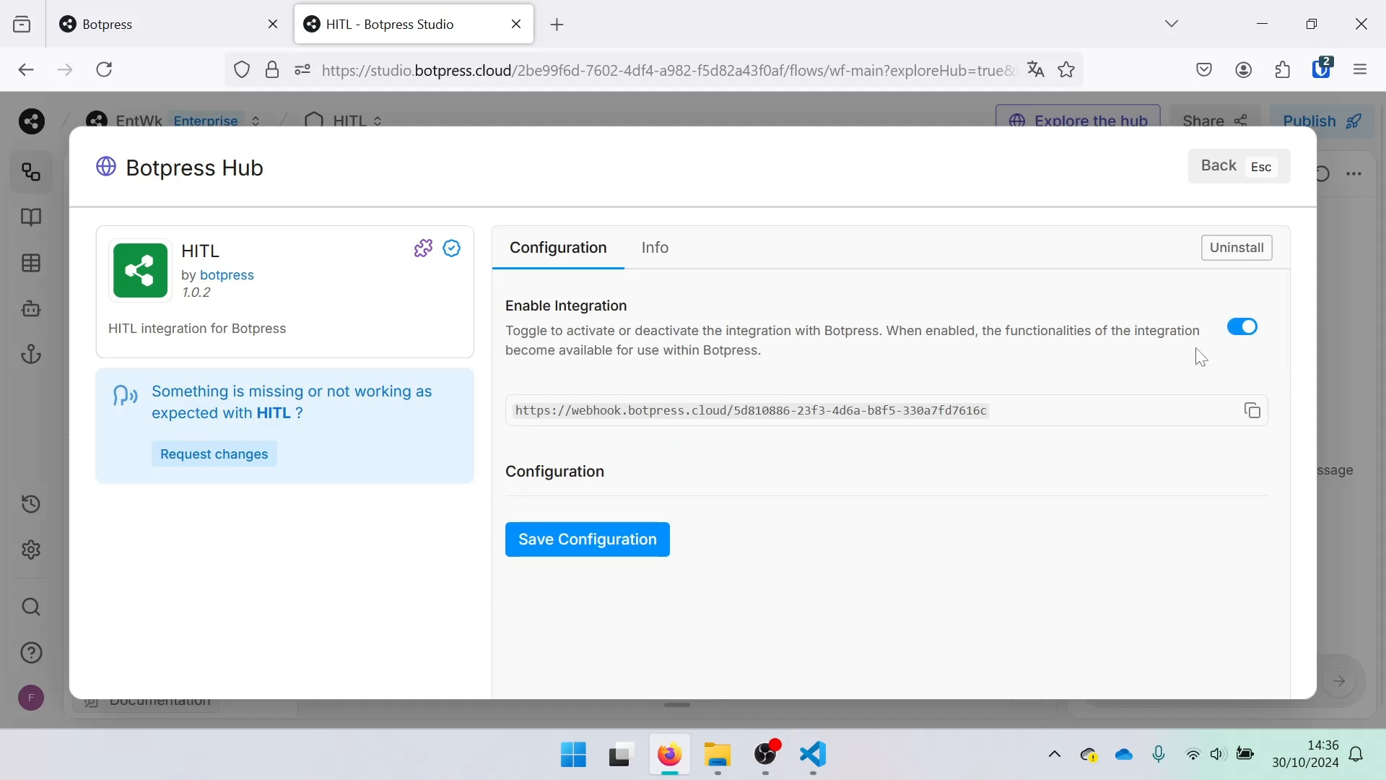
{"action": "left_click", "coordinate": [1259, 170]}
{"action": "left_click", "coordinate": [1231, 170]}
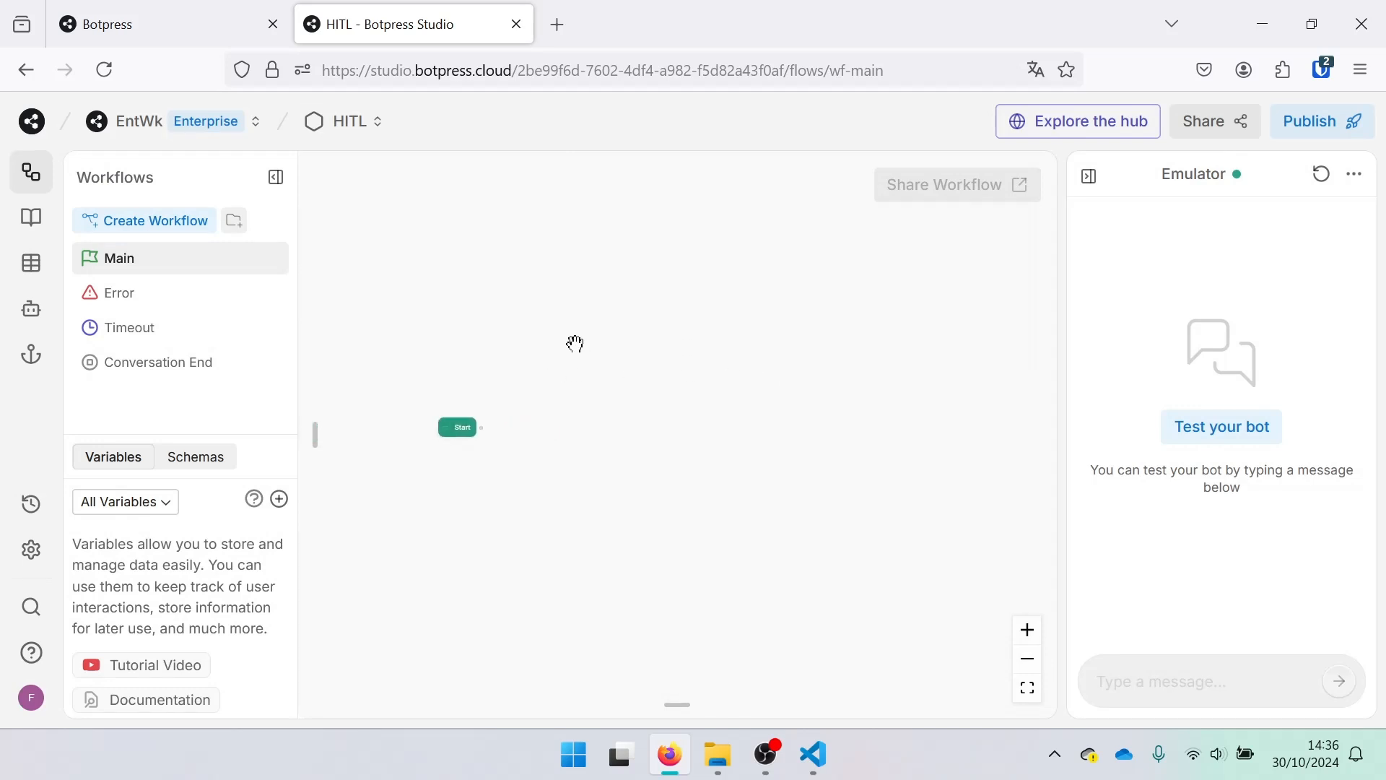
- Enable the HITL Agent and review its configuration messages and the HITL integration it uses
{"action": "left_click", "coordinate": [31, 309]}
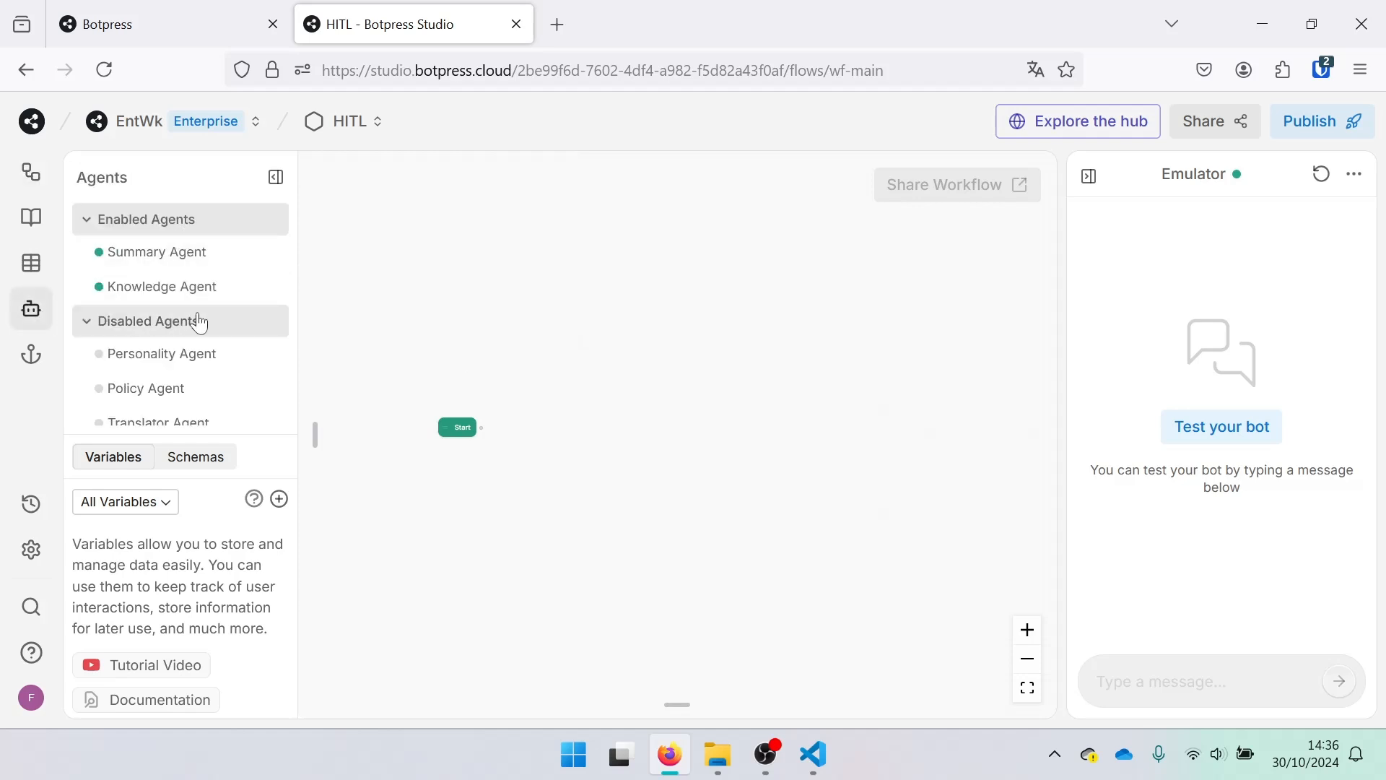
{"action": "scroll", "coordinate": [198, 321], "scroll_direction": "down", "scroll_amount": 2}
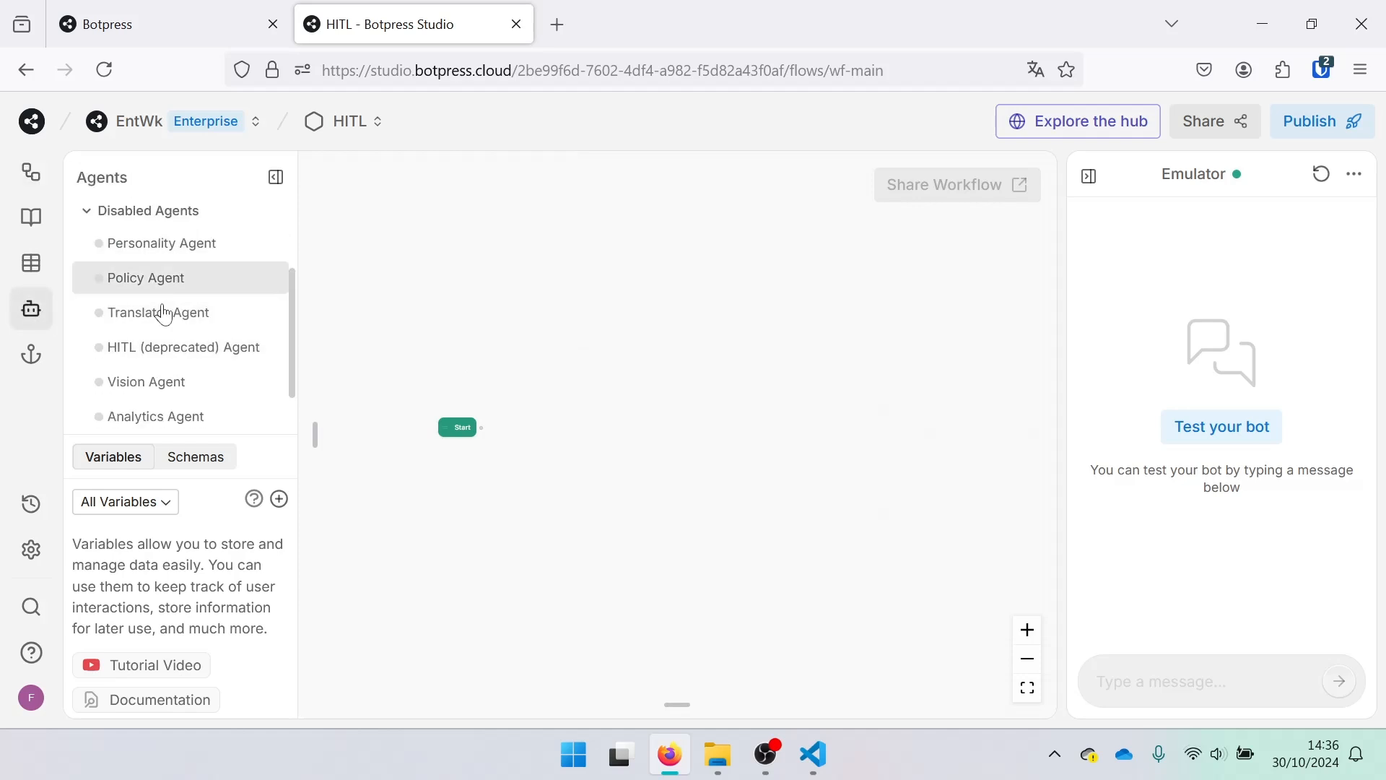
{"action": "scroll", "coordinate": [181, 354], "scroll_direction": "up", "scroll_amount": 2}
{"action": "scroll", "coordinate": [181, 349], "scroll_direction": "down", "scroll_amount": 2}
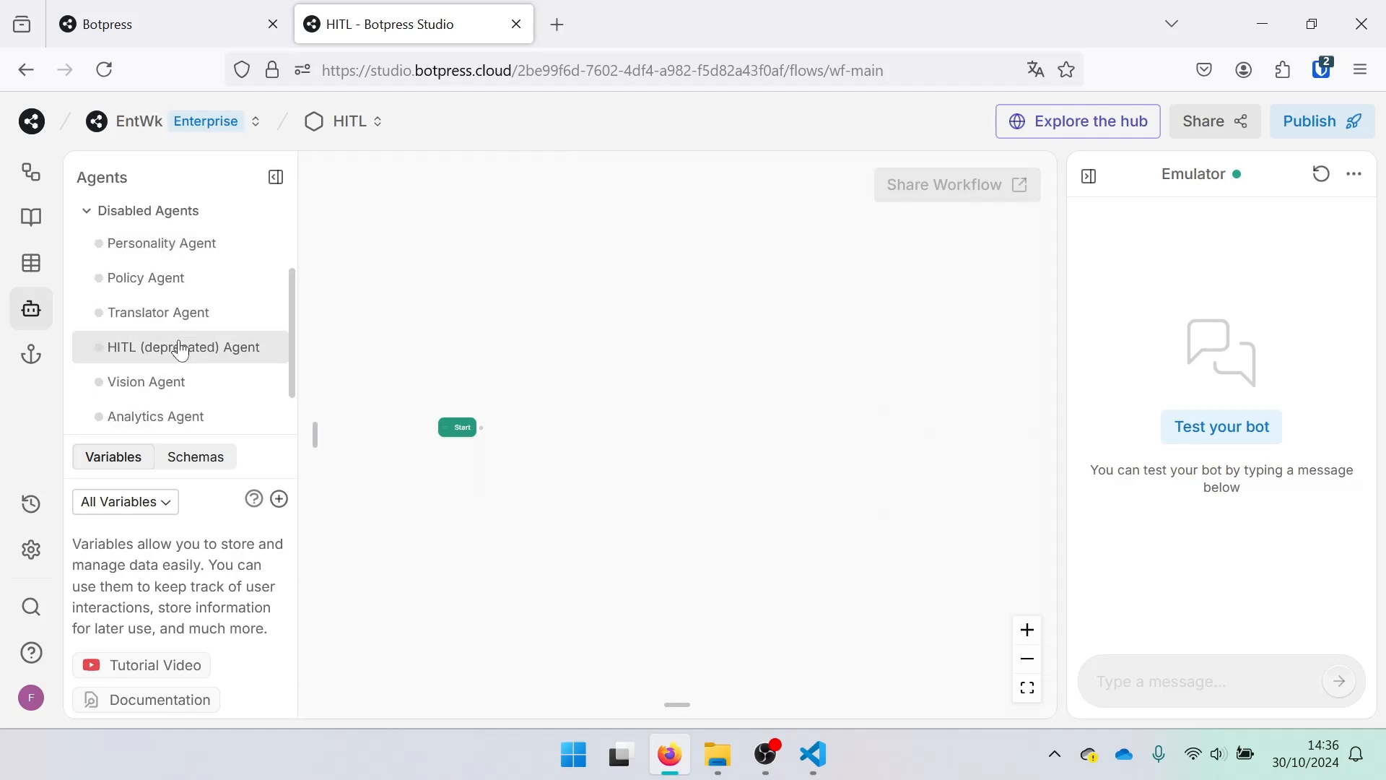
{"action": "scroll", "coordinate": [180, 358], "scroll_direction": "down", "scroll_amount": 1}
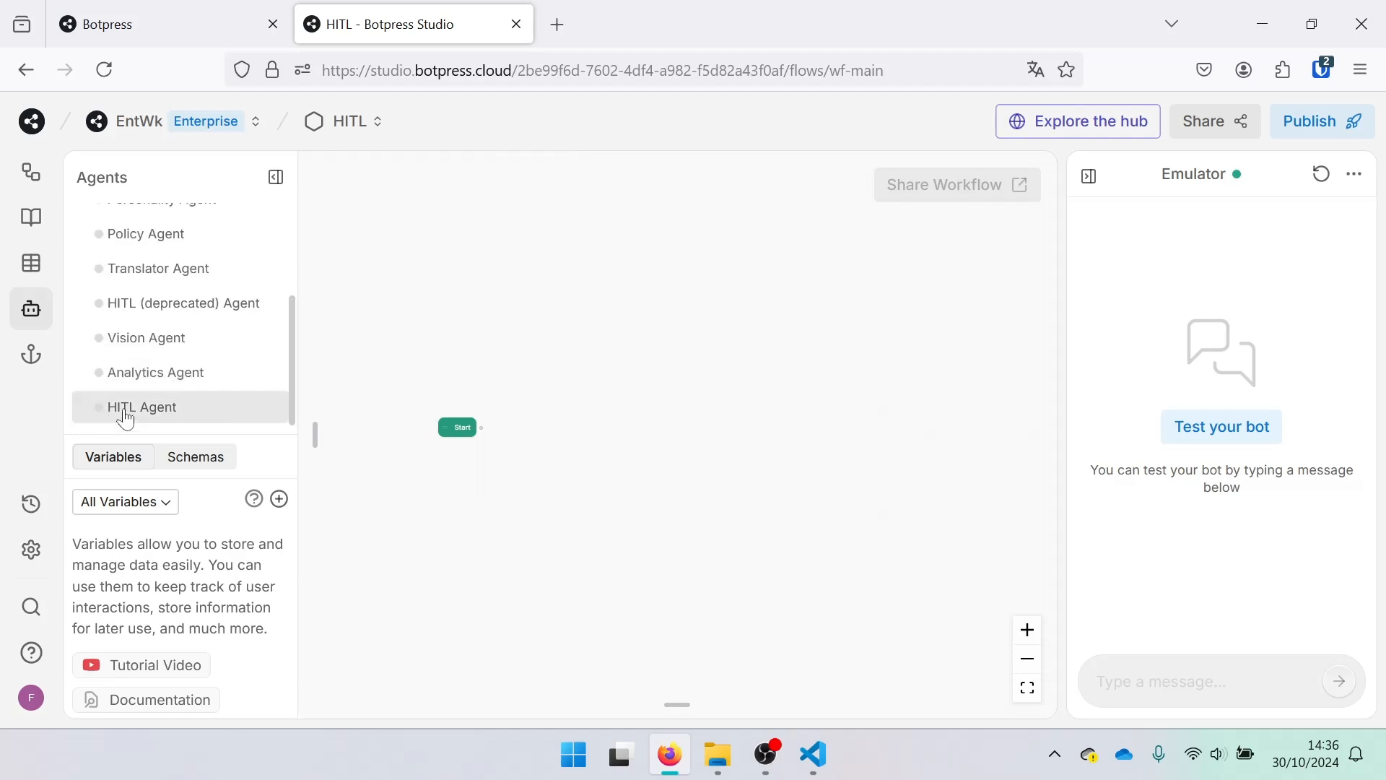
{"action": "left_click", "coordinate": [179, 410]}
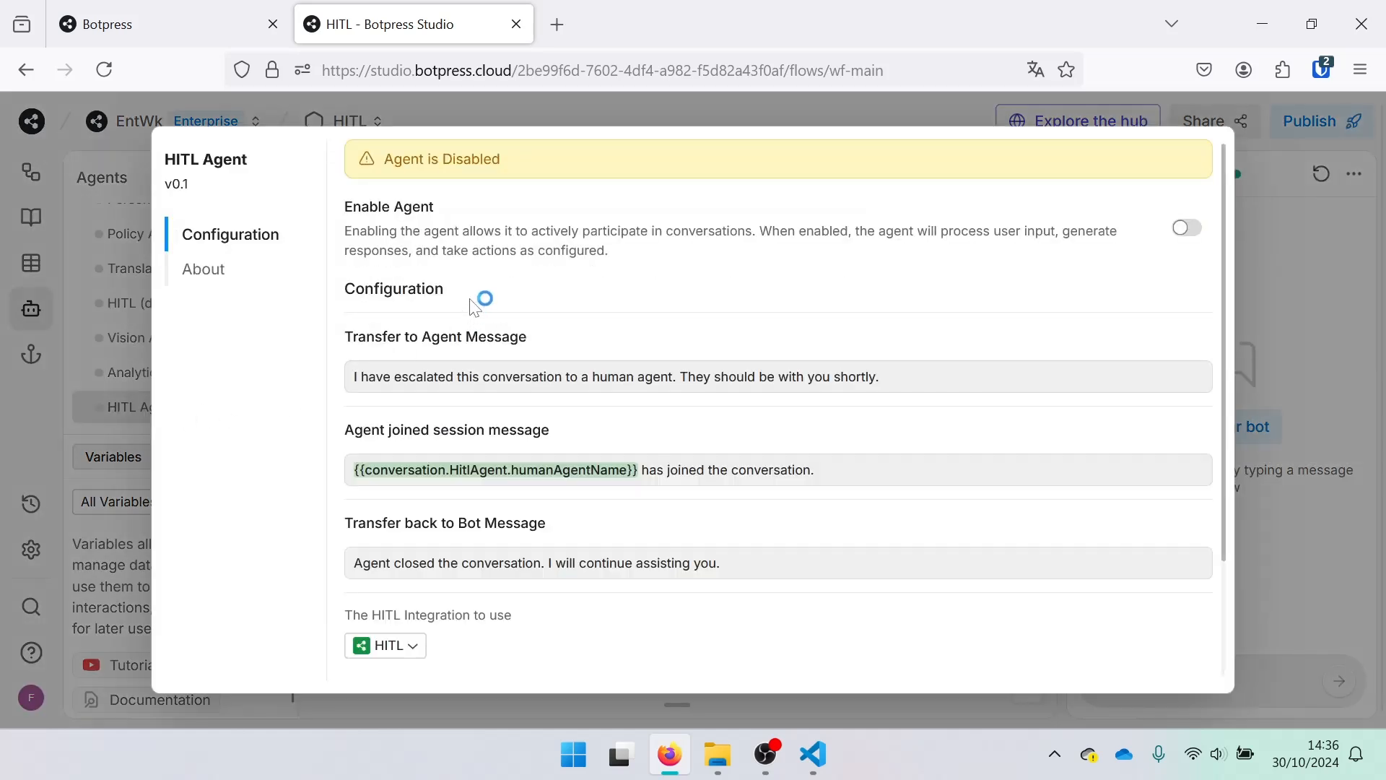
{"action": "left_click", "coordinate": [1184, 229]}
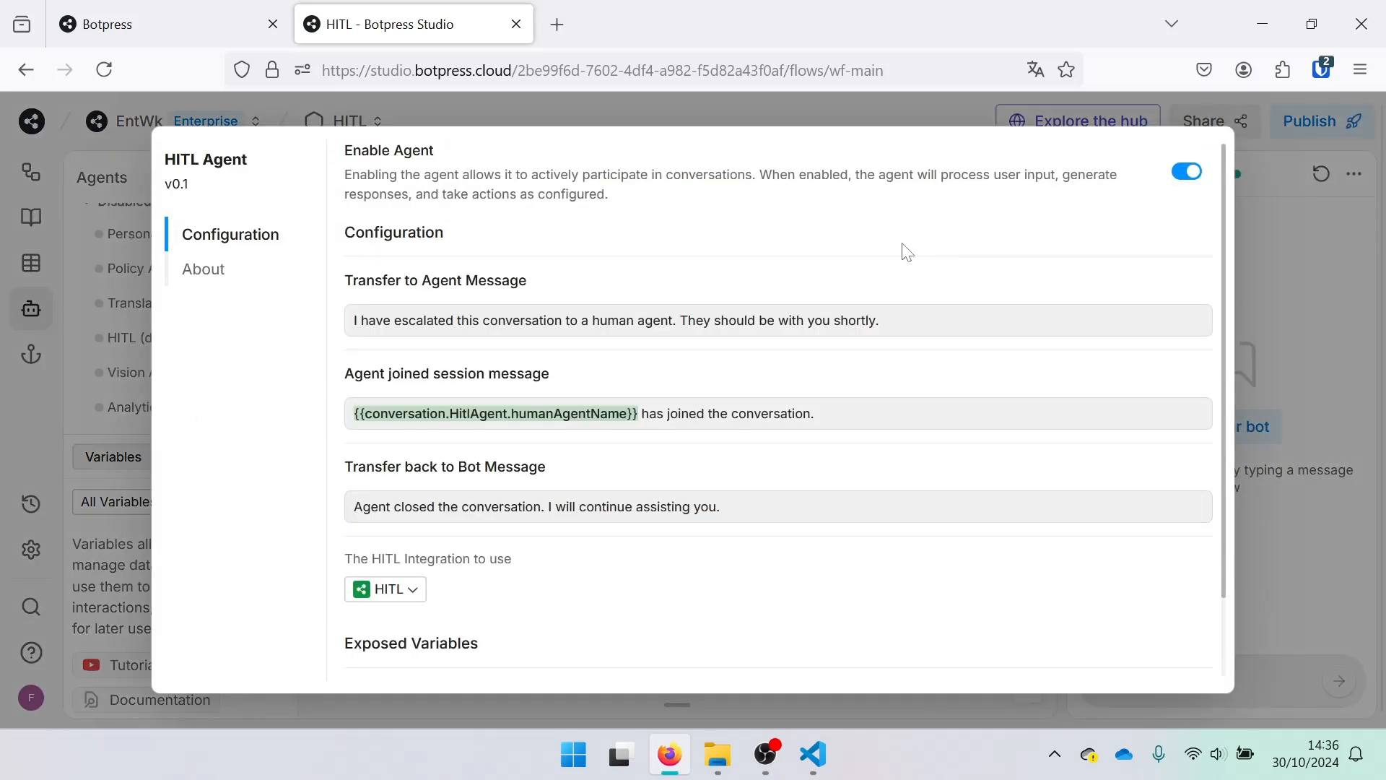
{"action": "scroll", "coordinate": [1067, 368], "scroll_direction": "down", "scroll_amount": 2}
{"action": "scroll", "coordinate": [784, 352], "scroll_direction": "up", "scroll_amount": 2}
{"action": "scroll", "coordinate": [722, 404], "scroll_direction": "down", "scroll_amount": 2}
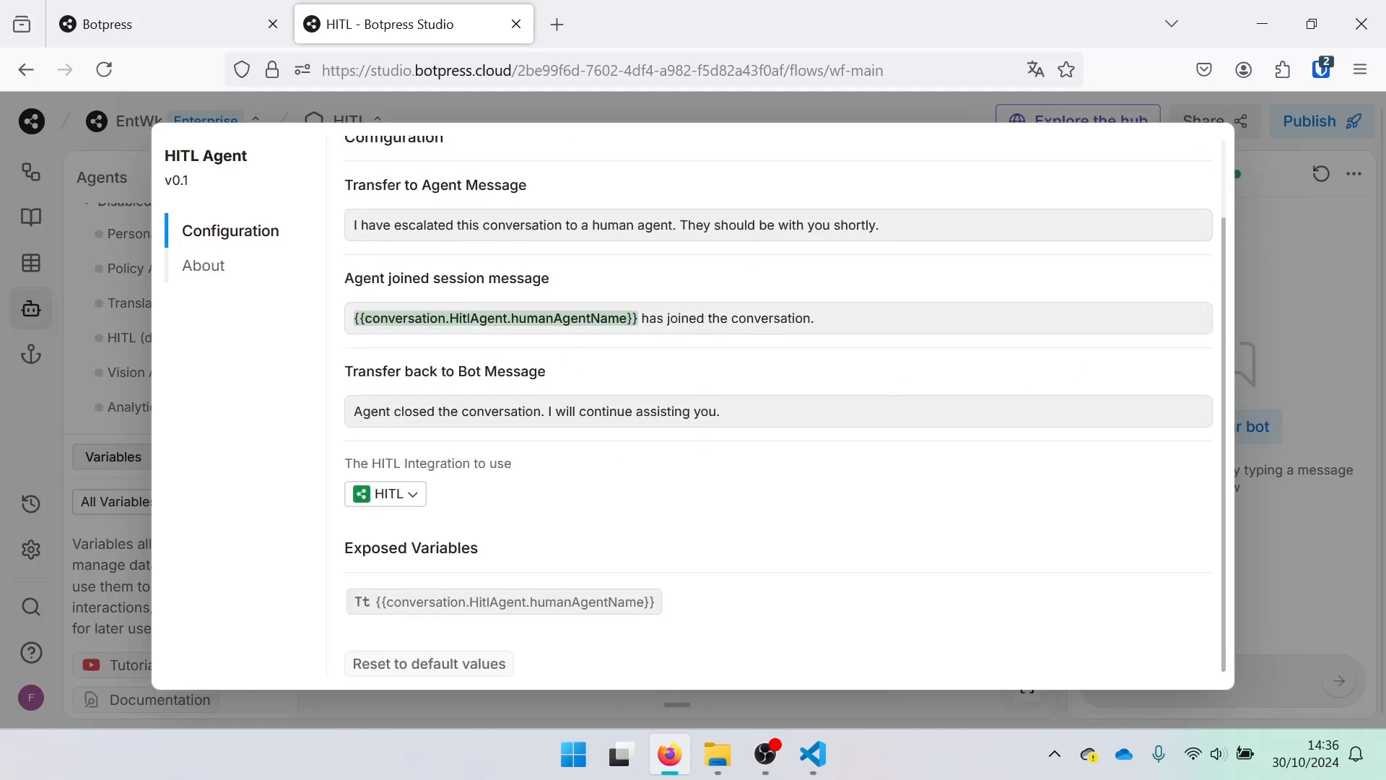
{"action": "scroll", "coordinate": [993, 480], "scroll_direction": "up", "scroll_amount": 2}
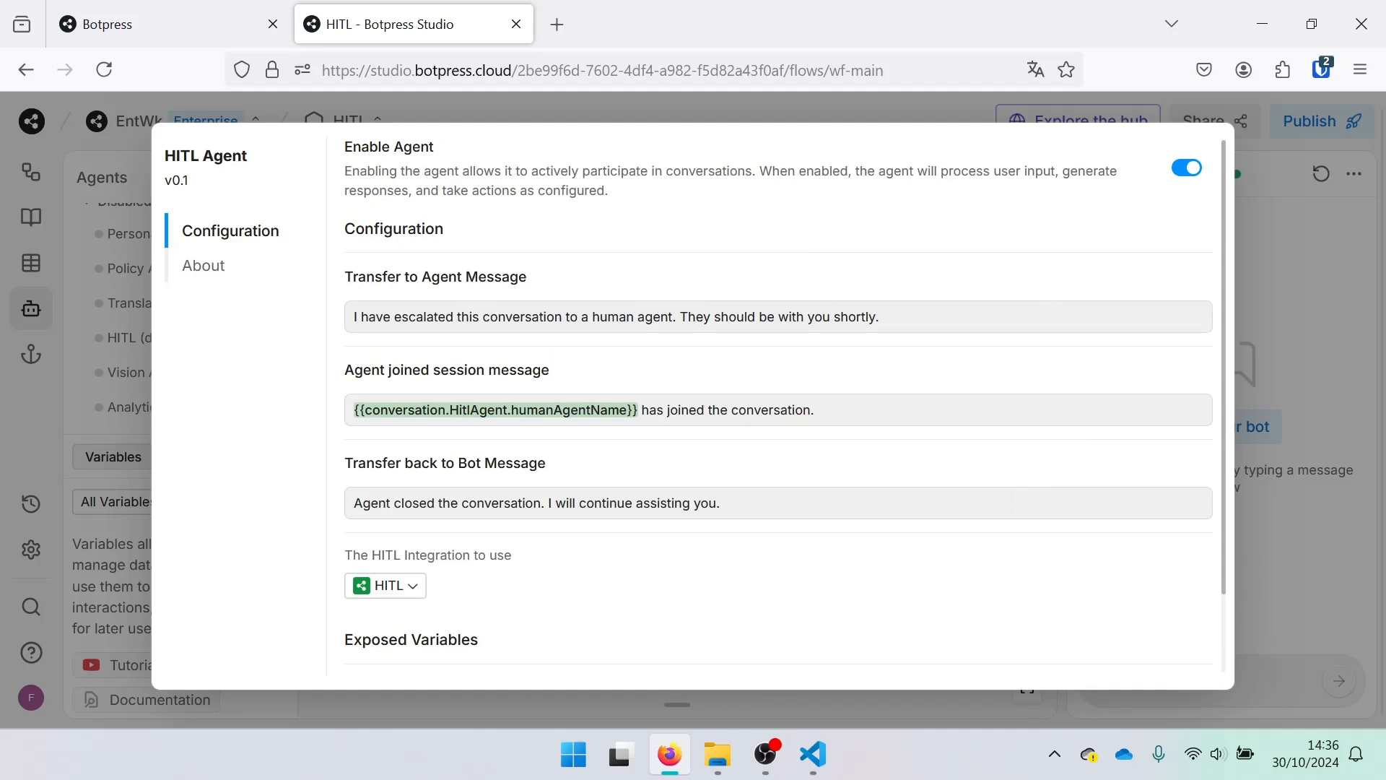
{"action": "key", "text": "Escape"}
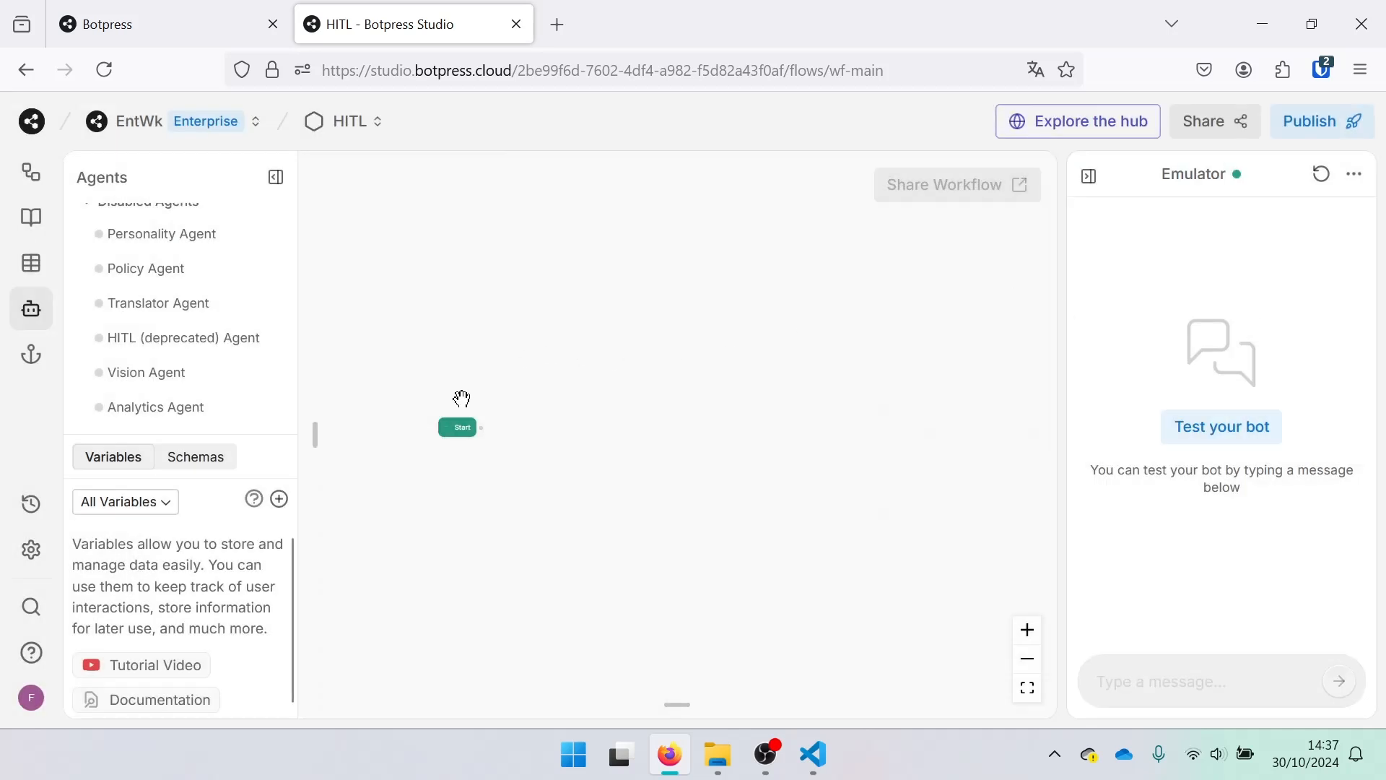
- Switch to the Botpress dashboard and reload the bot's Human in the loop page
{"action": "left_click_drag", "start_coordinate": [447, 337], "coordinate": [523, 362]}
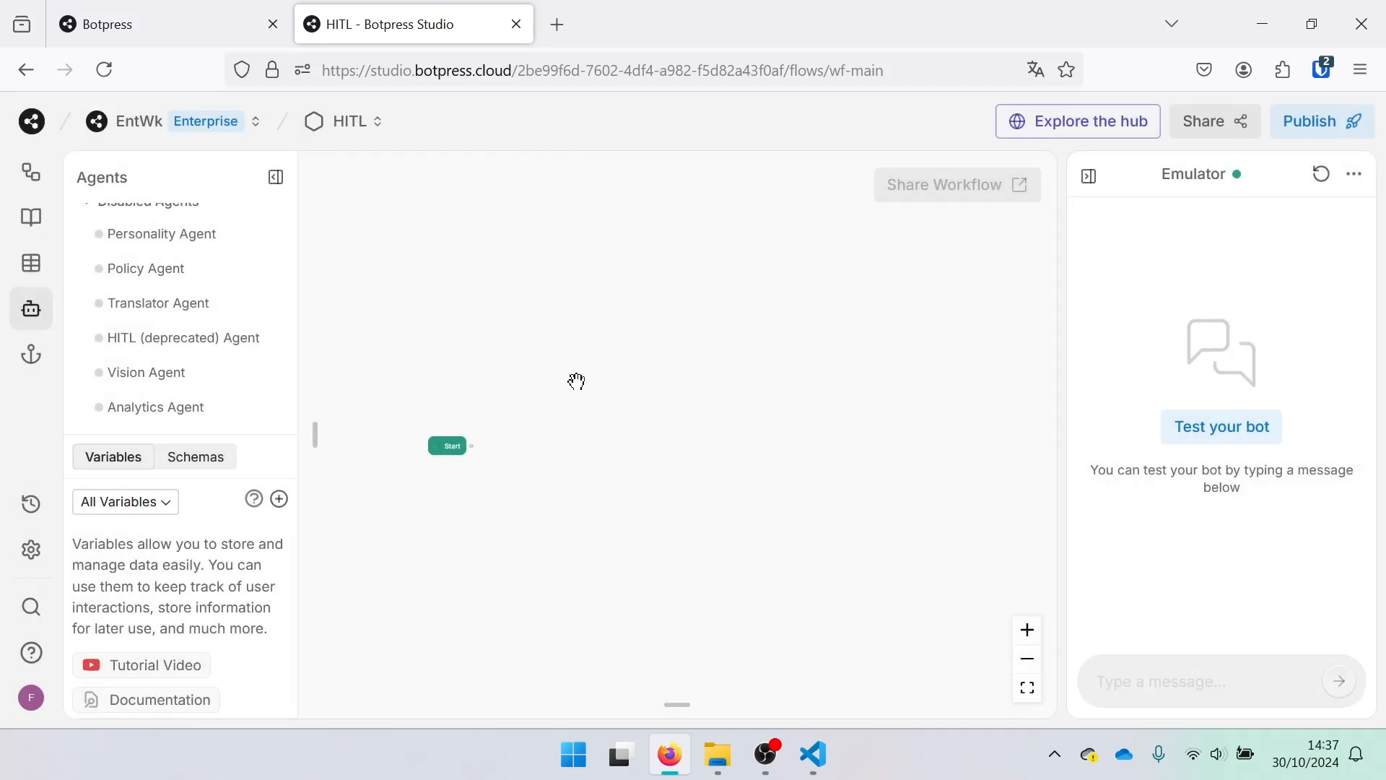
{"action": "left_click", "coordinate": [223, 28]}
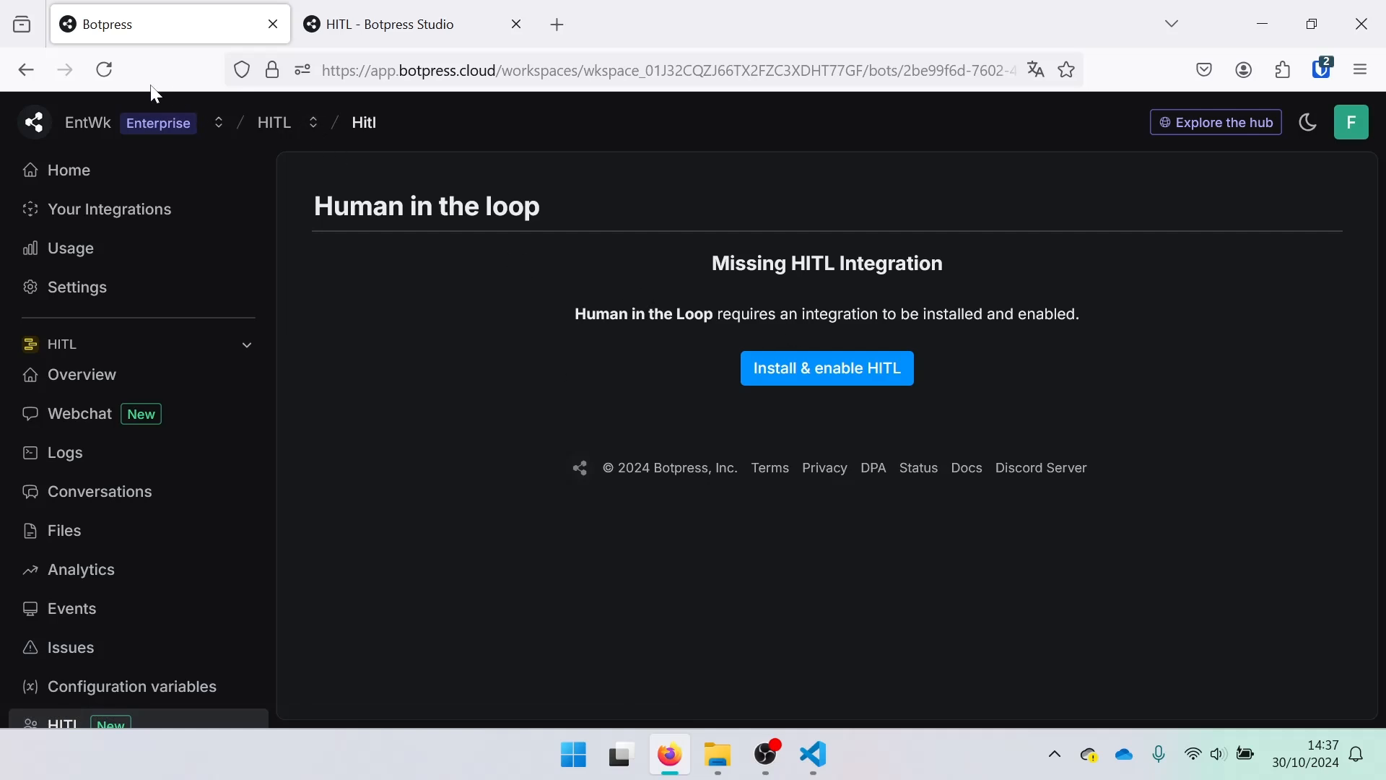
{"action": "left_click", "coordinate": [103, 83]}
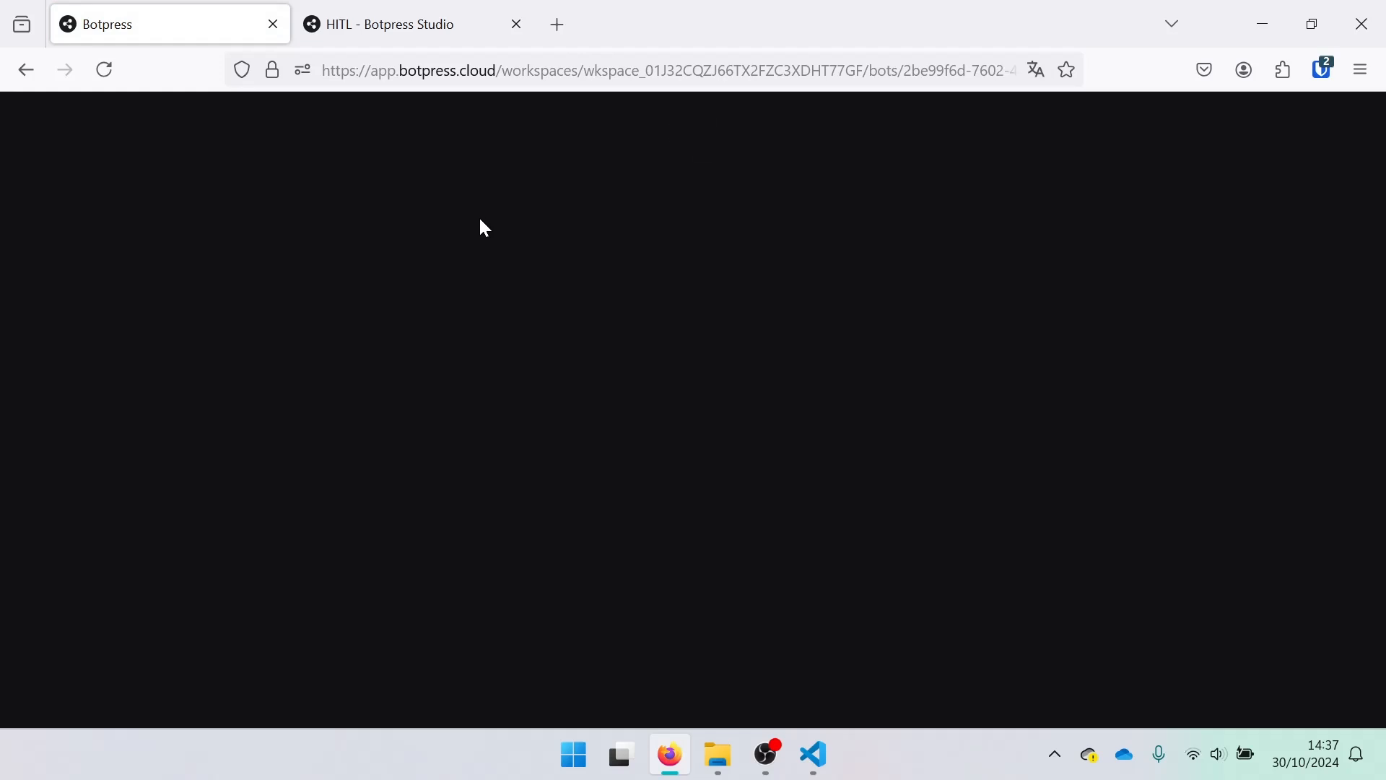
- Back in Botpress Studio, filter the hub to installed items and check the HITL integration's configuration
{"action": "left_click", "coordinate": [401, 29]}
{"action": "left_click", "coordinate": [1080, 128]}
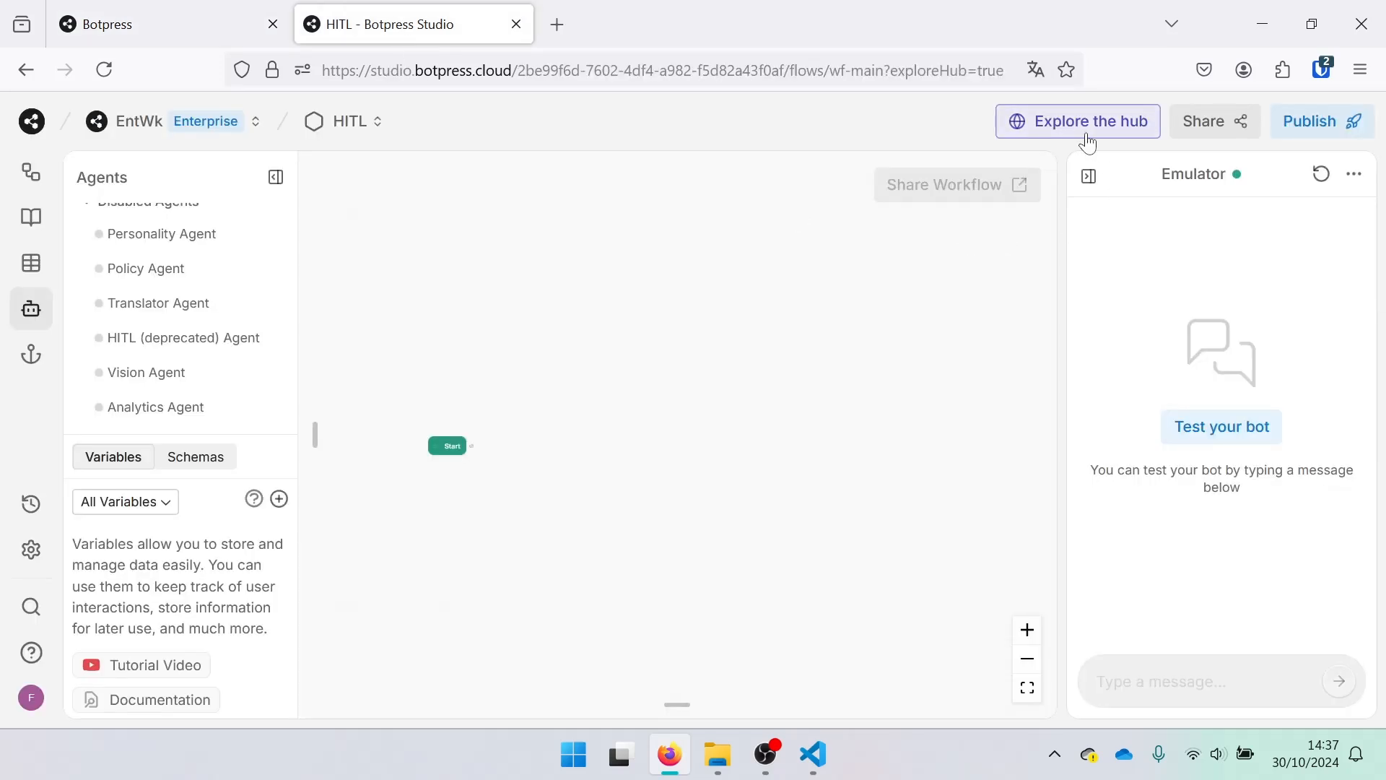
{"action": "left_click", "coordinate": [509, 242]}
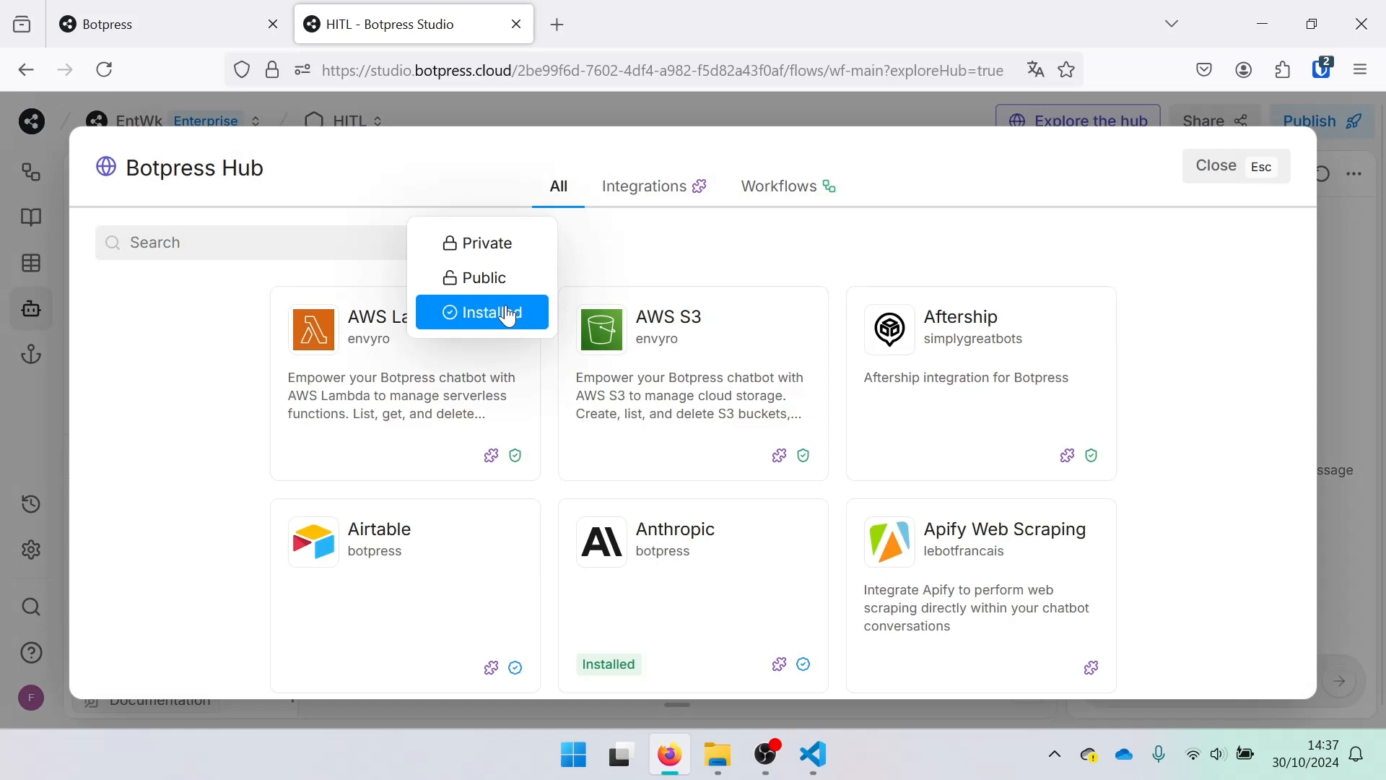
{"action": "left_click", "coordinate": [498, 312]}
{"action": "scroll", "coordinate": [598, 561], "scroll_direction": "down", "scroll_amount": 3}
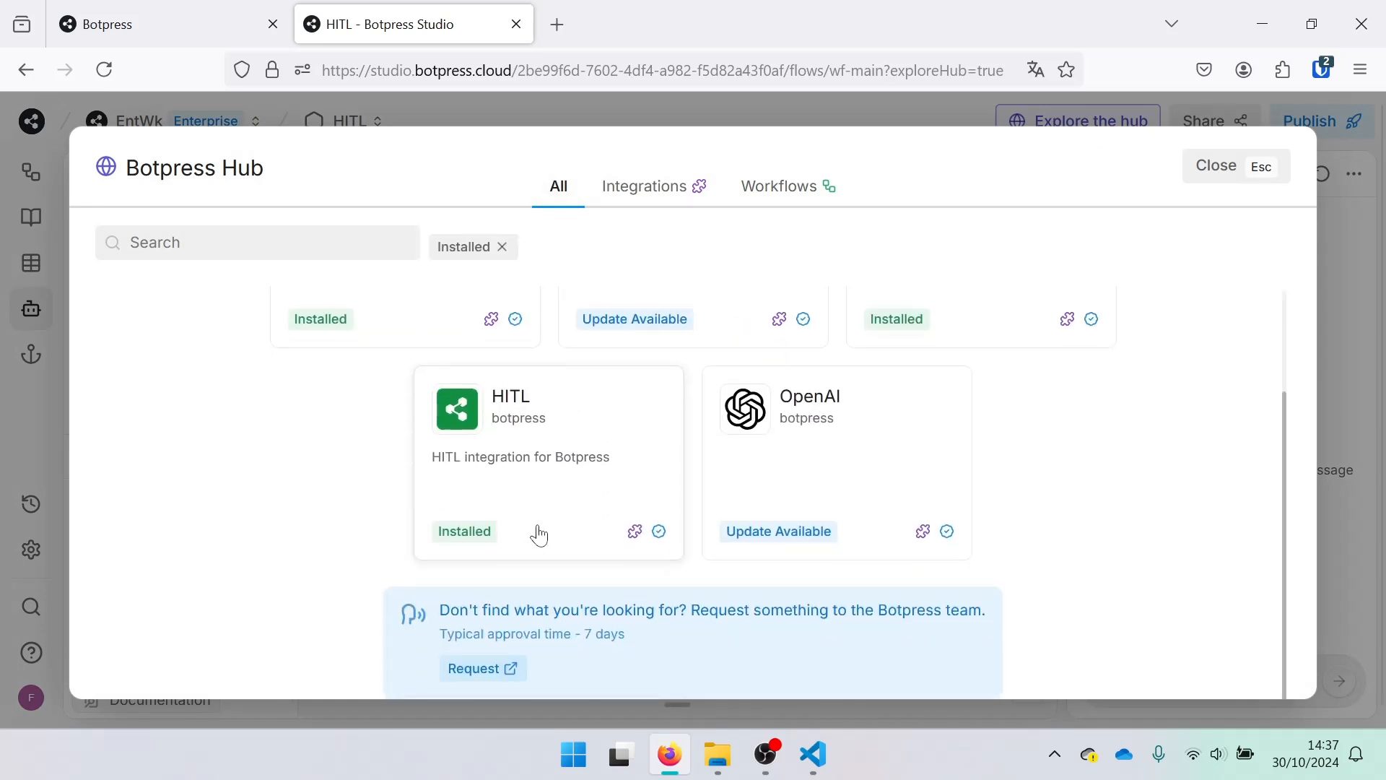
{"action": "left_click", "coordinate": [582, 439]}
{"action": "left_click", "coordinate": [1258, 166]}
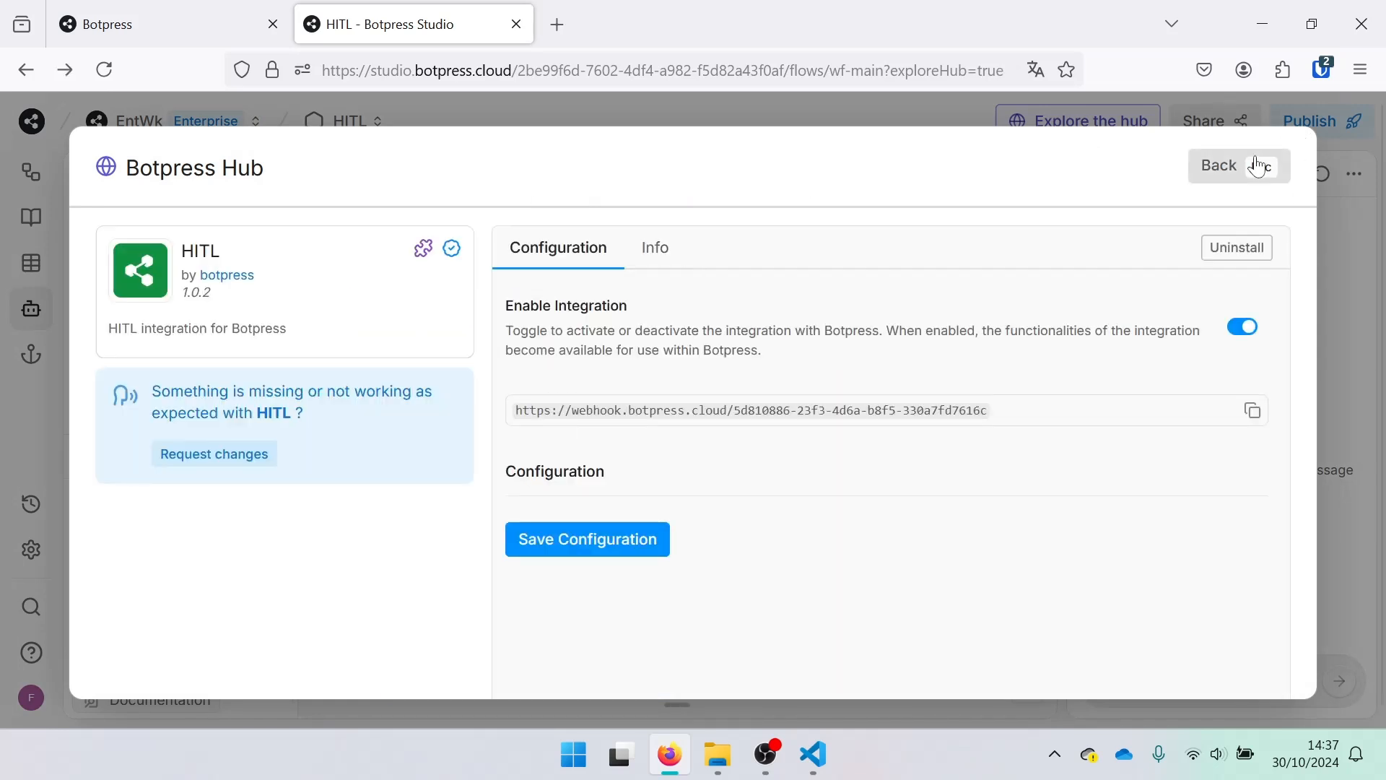
{"action": "left_click", "coordinate": [1259, 167]}
- Return to the Botpress dashboard and examine the conversation area of the Human in the loop page
{"action": "left_click", "coordinate": [128, 17]}
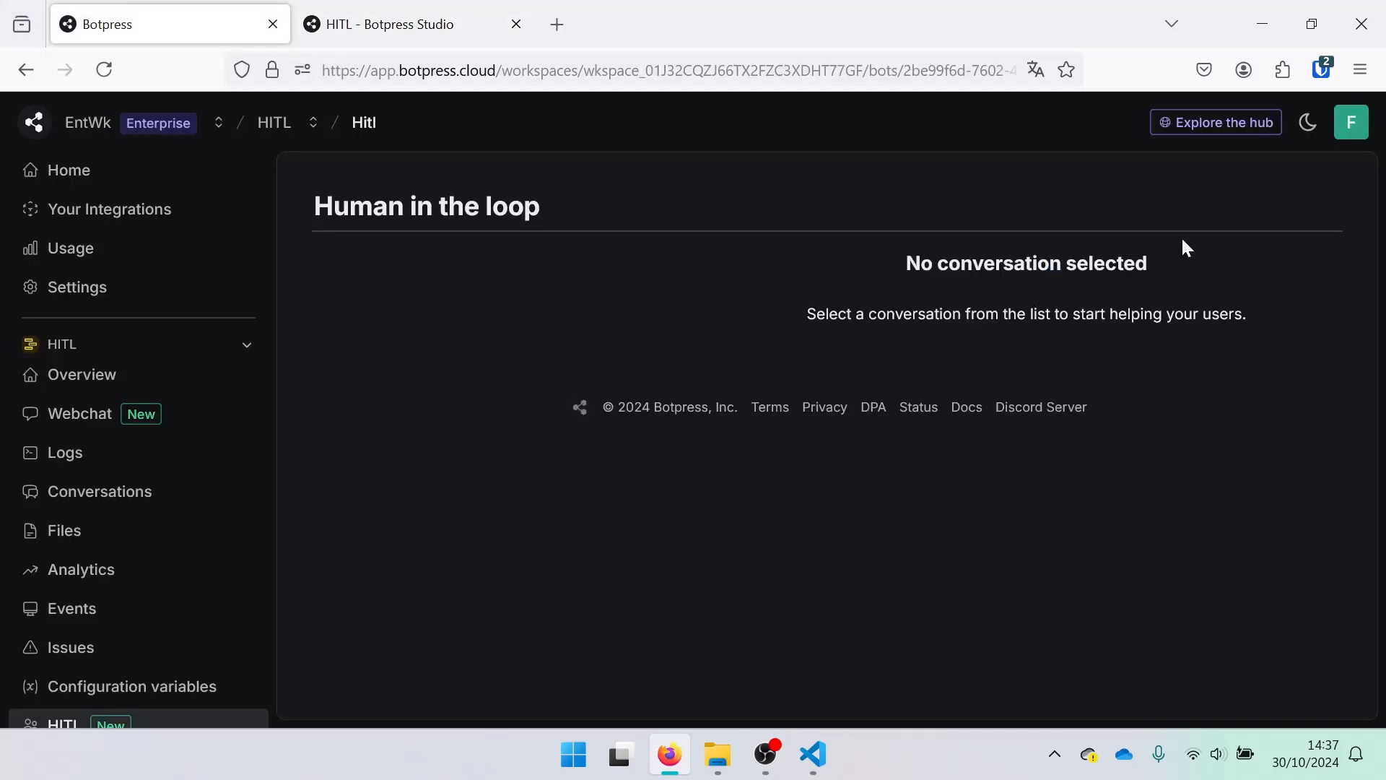
{"action": "left_click_drag", "start_coordinate": [1247, 287], "coordinate": [921, 298]}
{"action": "left_click", "coordinate": [760, 339]}
- Return to Botpress Studio and add a standard node connected to Start in the Main workflow
{"action": "left_click", "coordinate": [390, 24]}
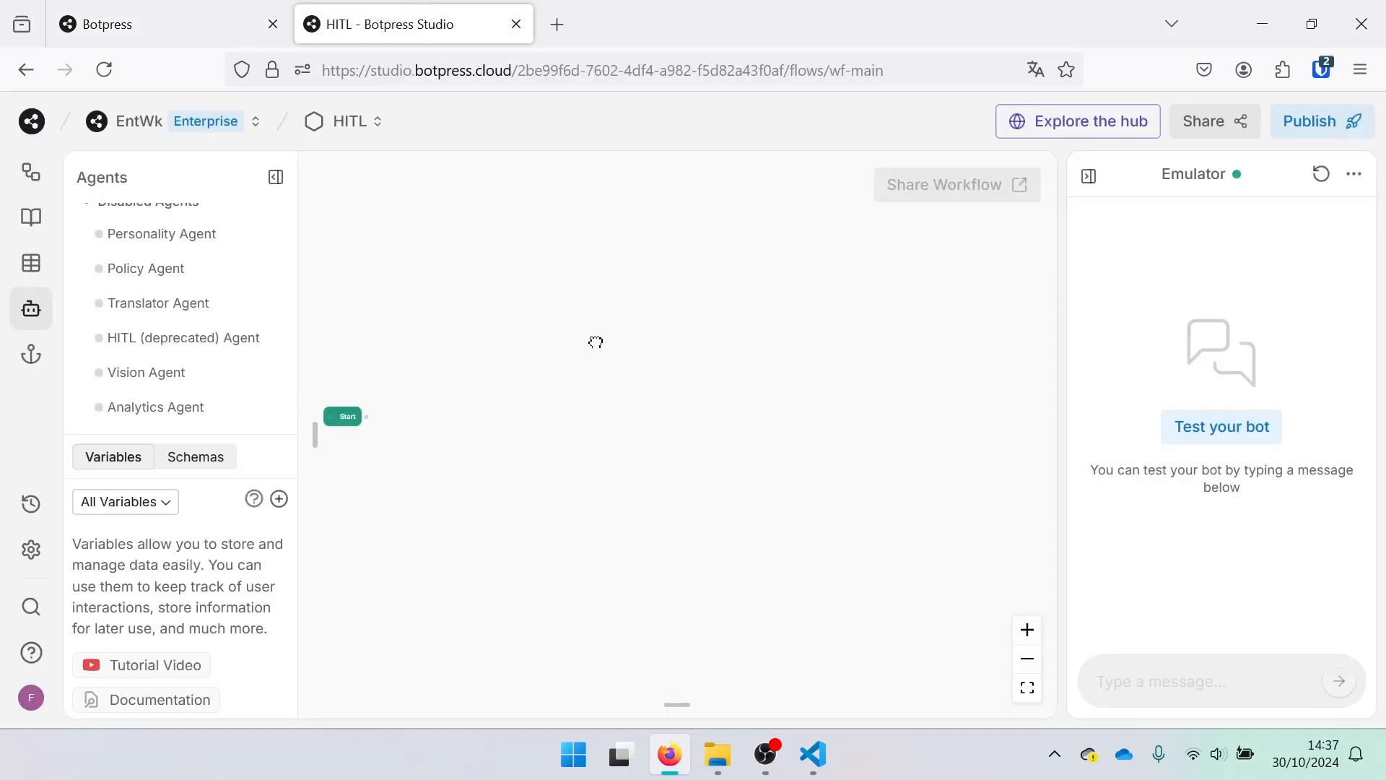
{"action": "left_click", "coordinate": [26, 174]}
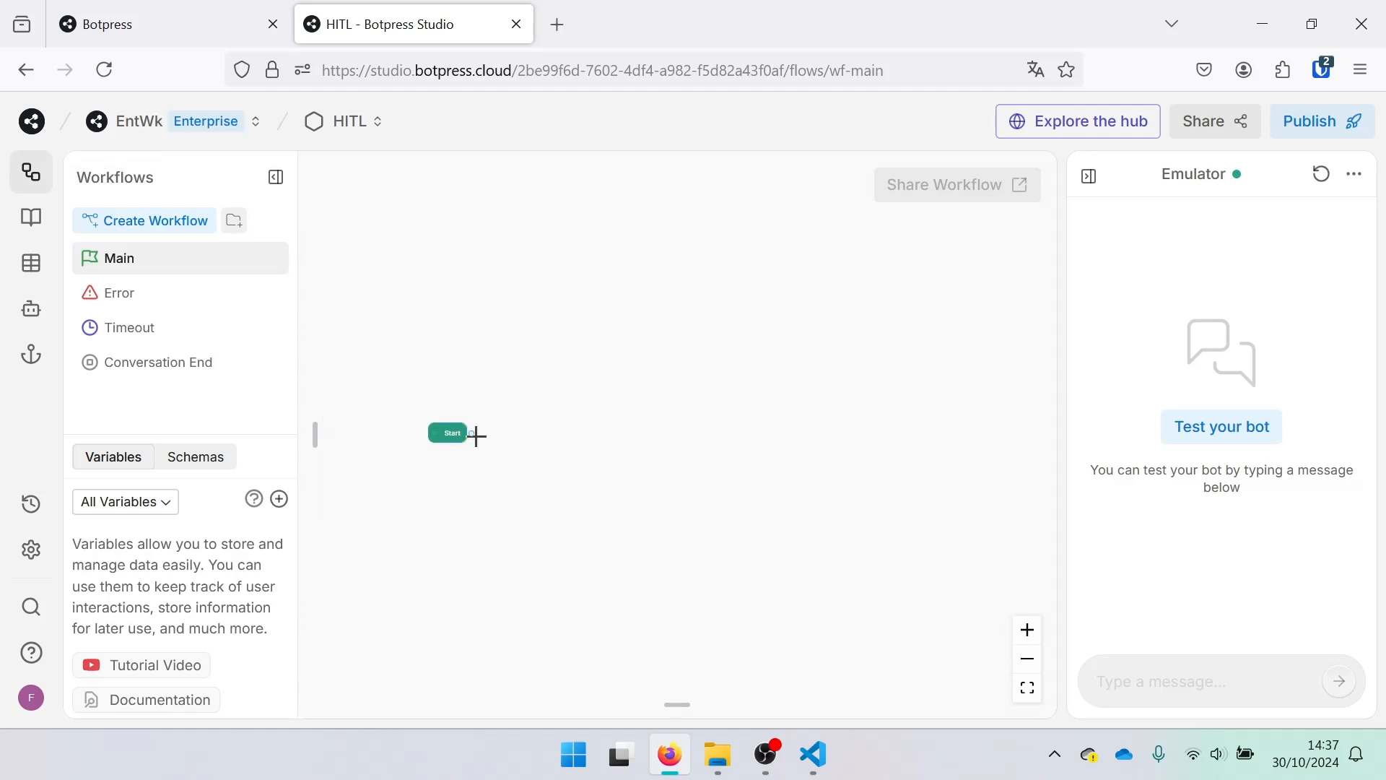
{"action": "left_click_drag", "start_coordinate": [475, 433], "coordinate": [531, 451]}
{"action": "left_click", "coordinate": [600, 471]}
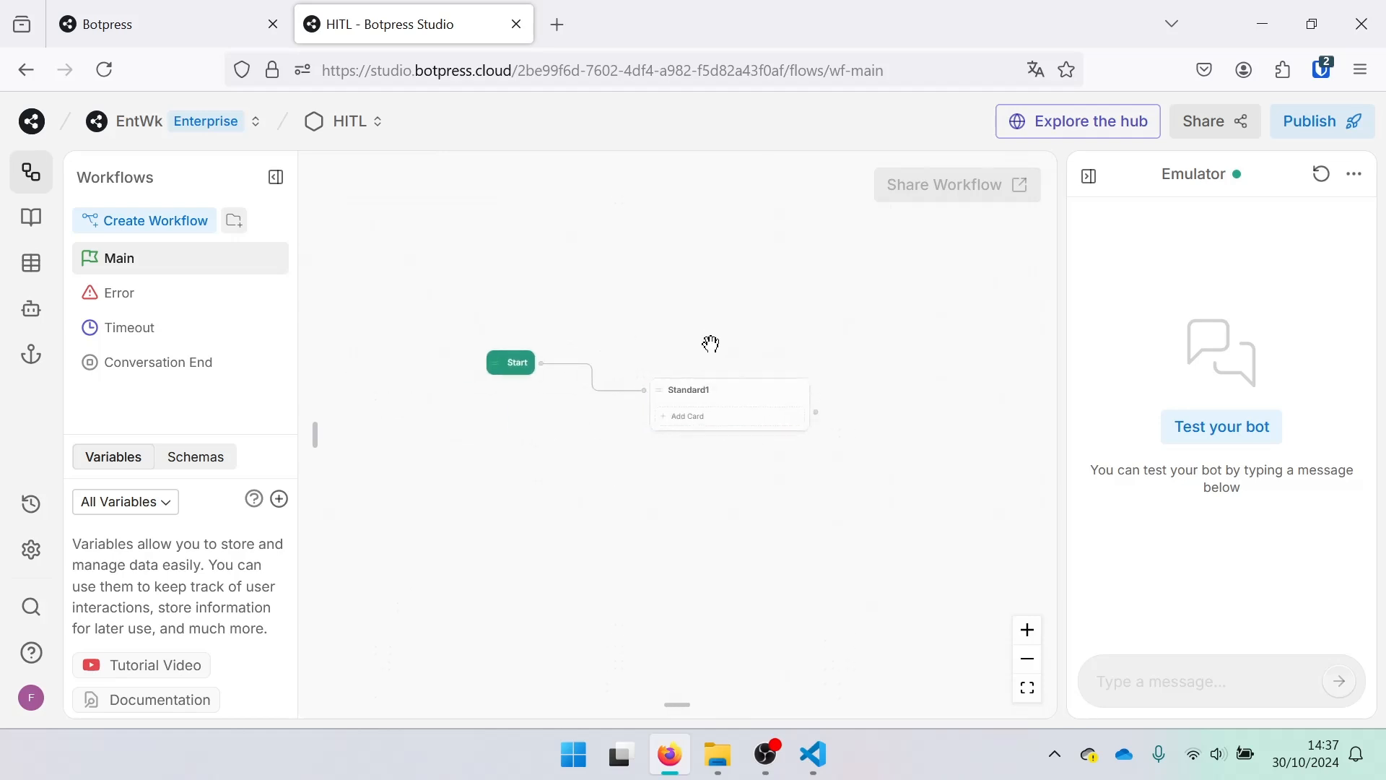
- Add a Single Choice card from the Capture Information group to the Standard1 node
{"action": "left_click", "coordinate": [719, 423]}
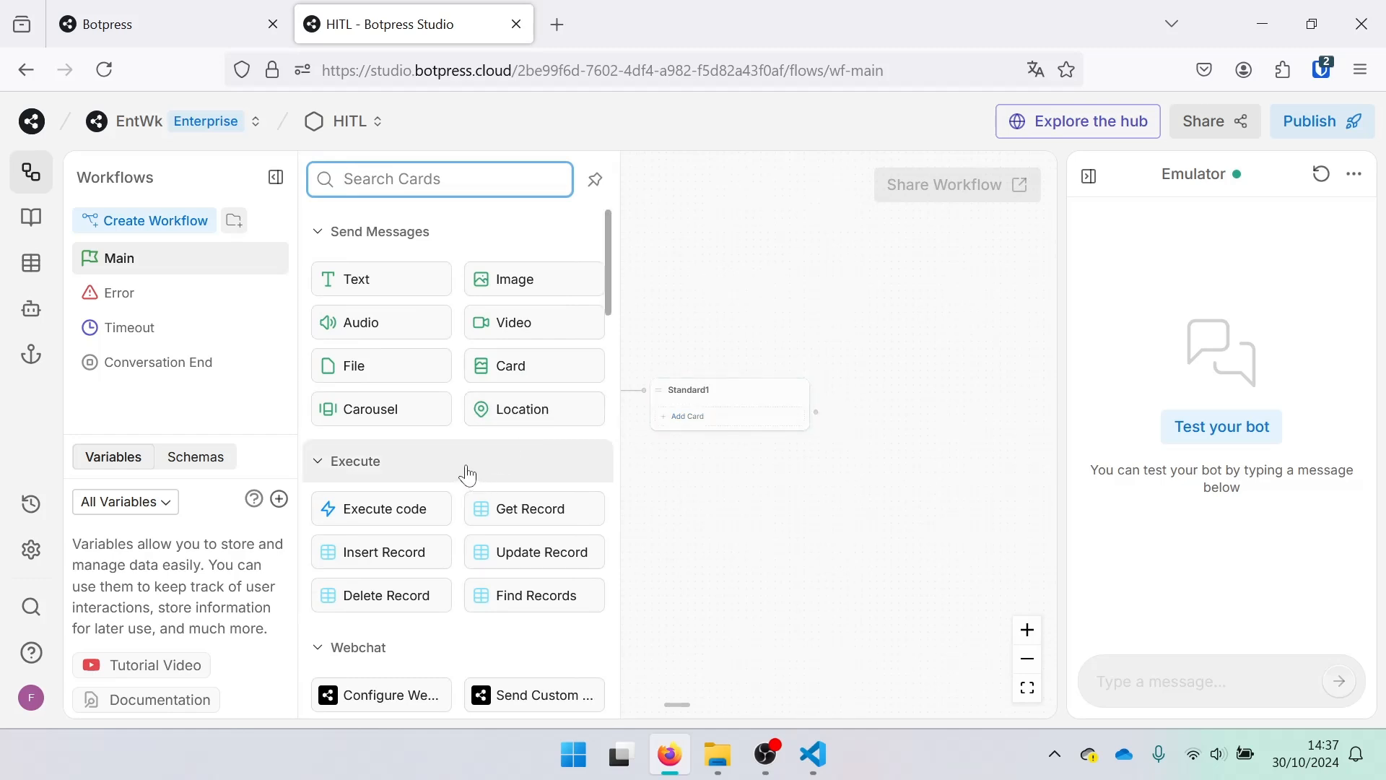
{"action": "scroll", "coordinate": [468, 475], "scroll_direction": "down", "scroll_amount": 12}
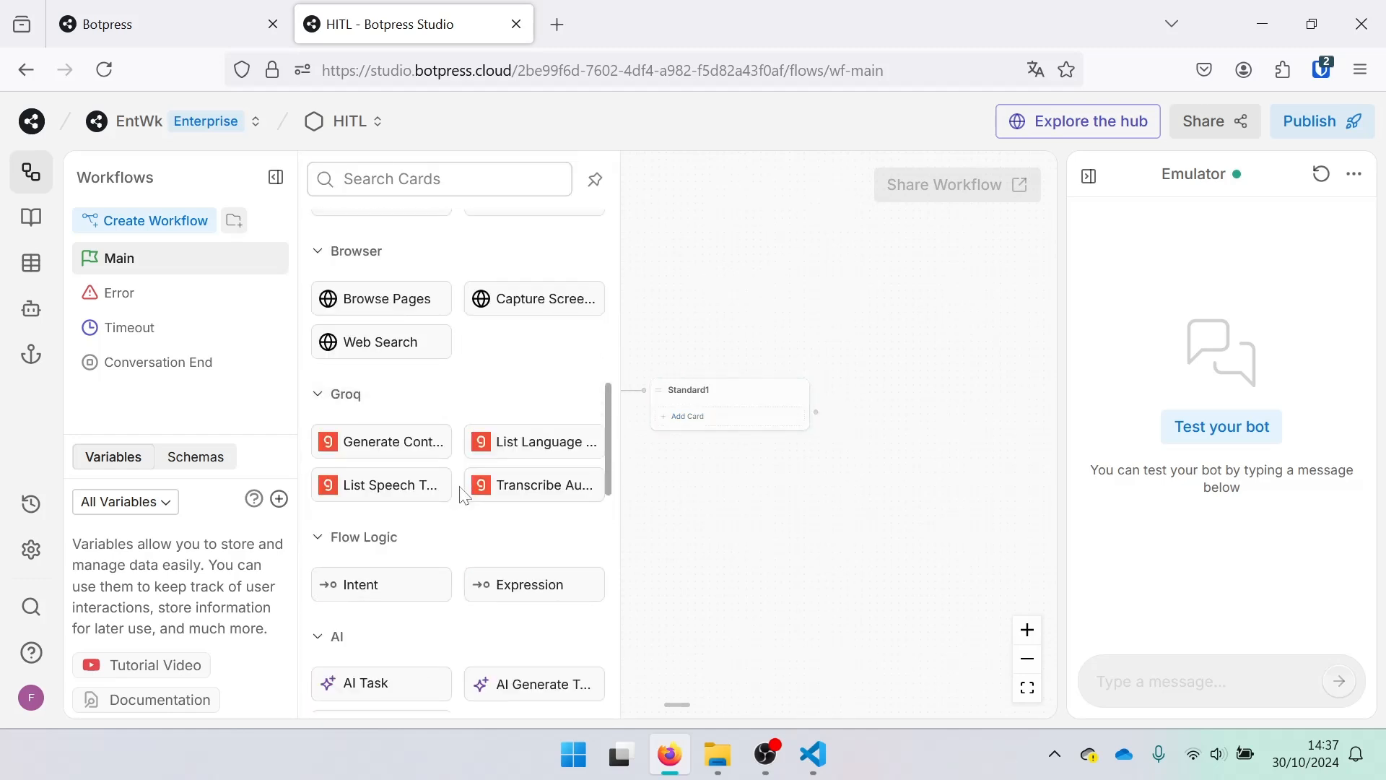
{"action": "scroll", "coordinate": [465, 498], "scroll_direction": "down", "scroll_amount": 6}
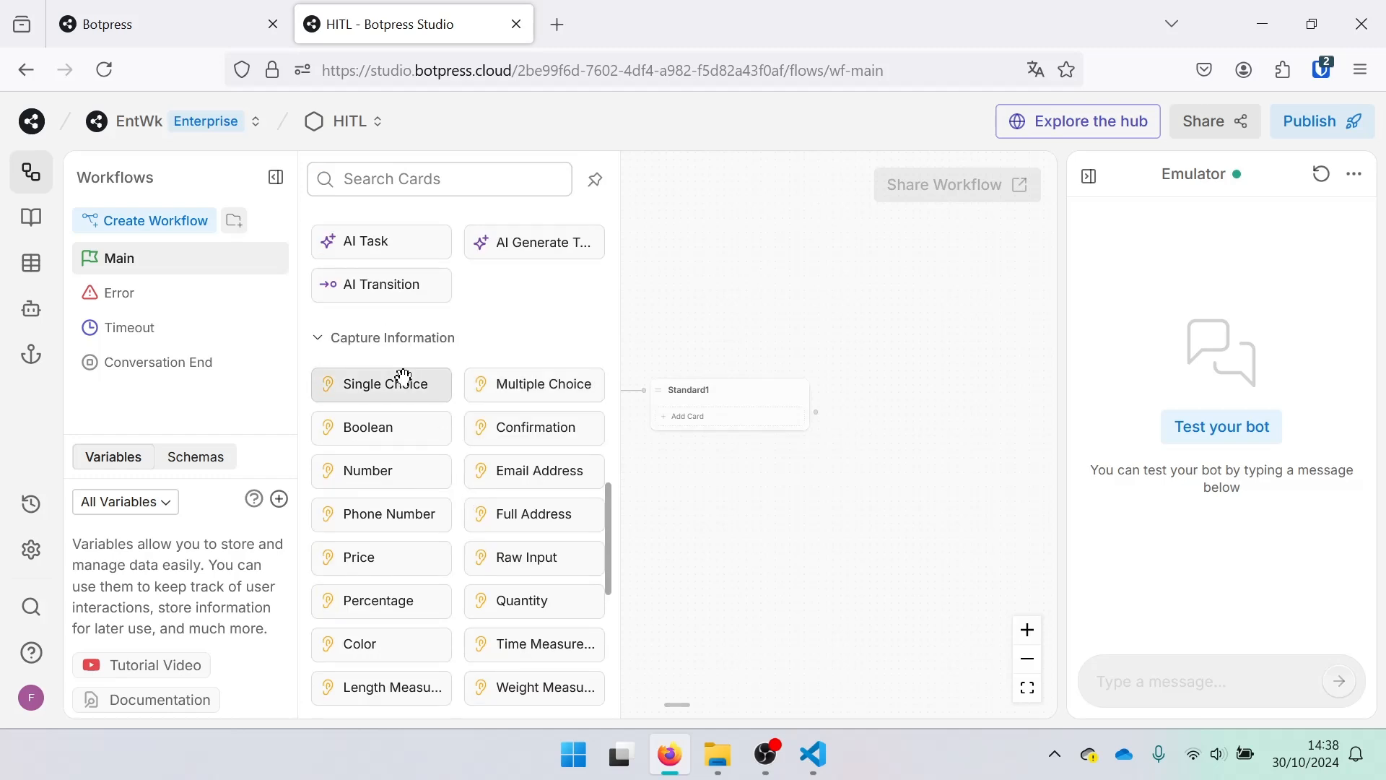
{"action": "left_click_drag", "start_coordinate": [396, 378], "coordinate": [613, 396]}
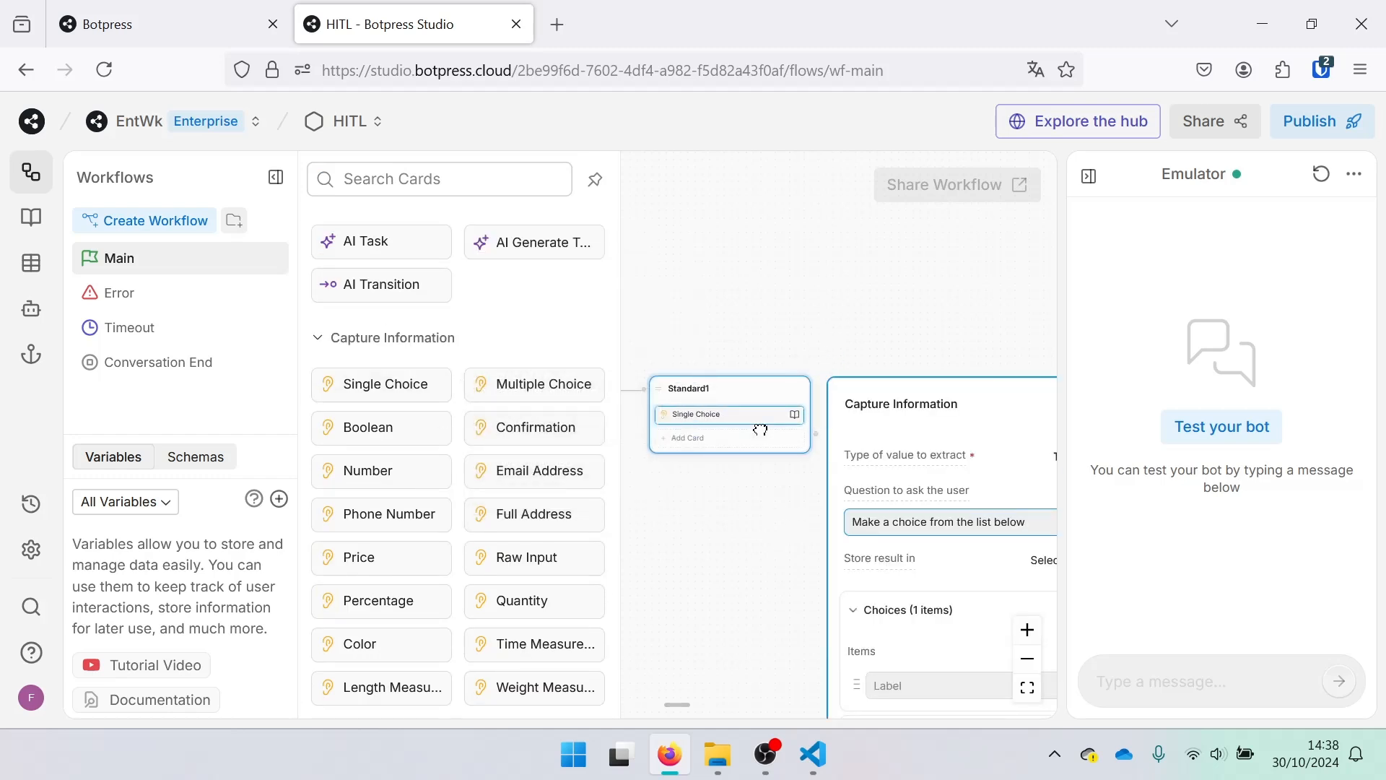
- Set the Single Choice card's question to "que choisis-tu ?" and close the card's settings
{"action": "triple_click", "coordinate": [881, 392]}
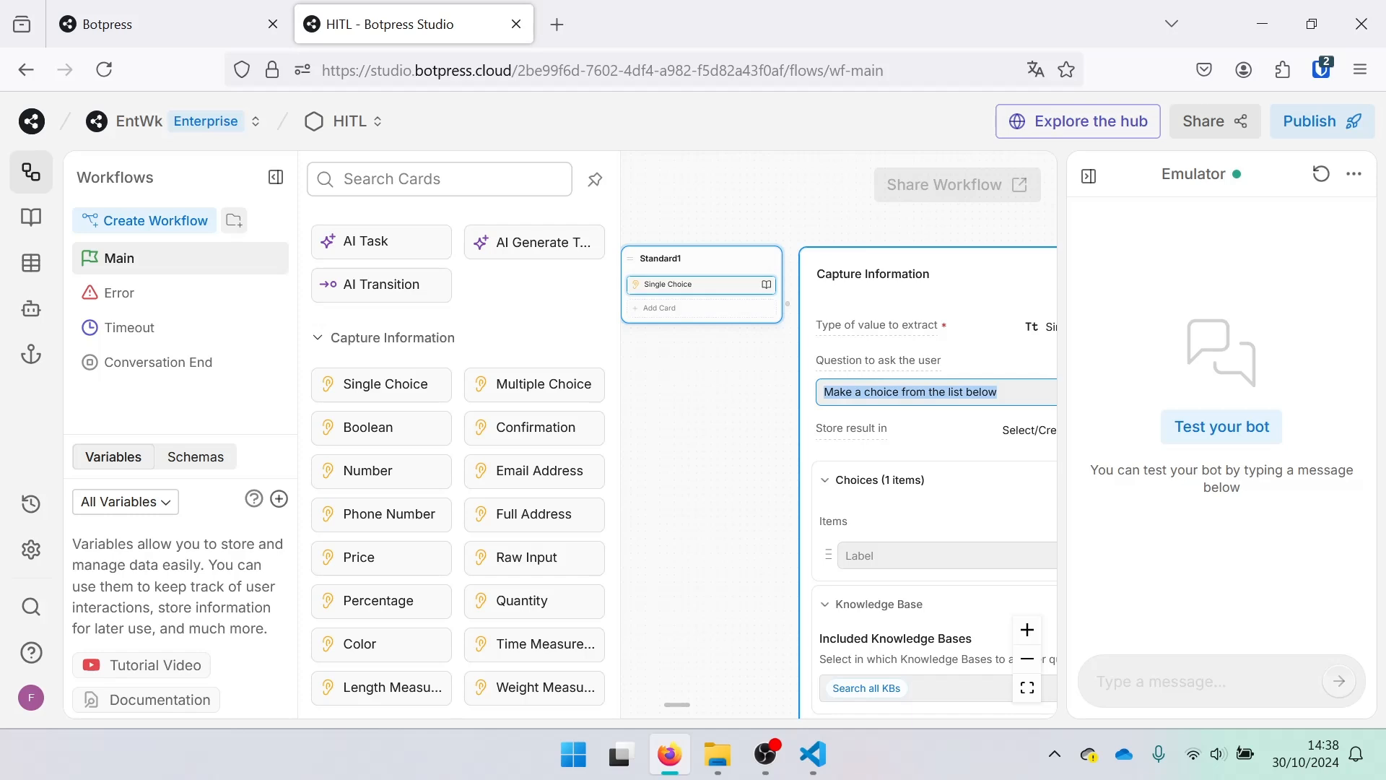
{"action": "type", "text": "qu"}
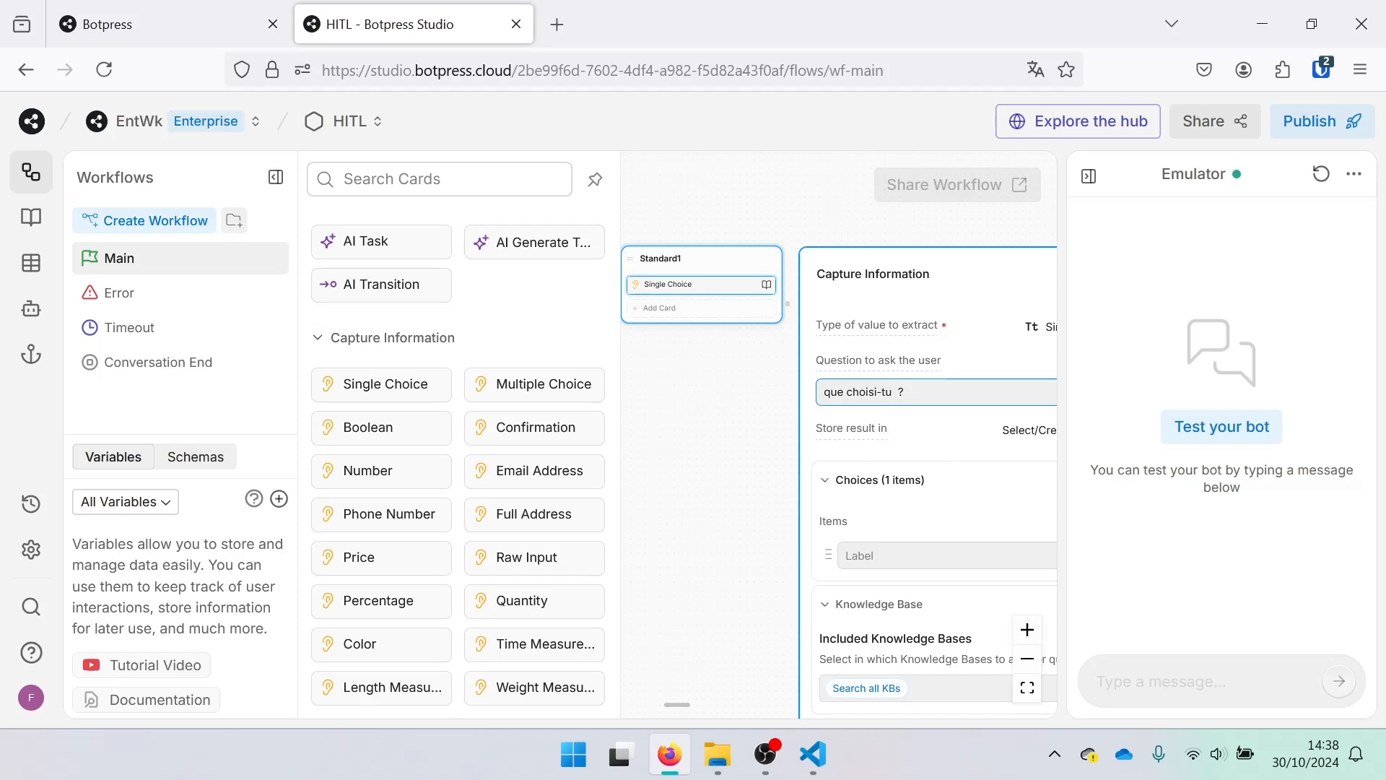
{"action": "left_click", "coordinate": [930, 433]}
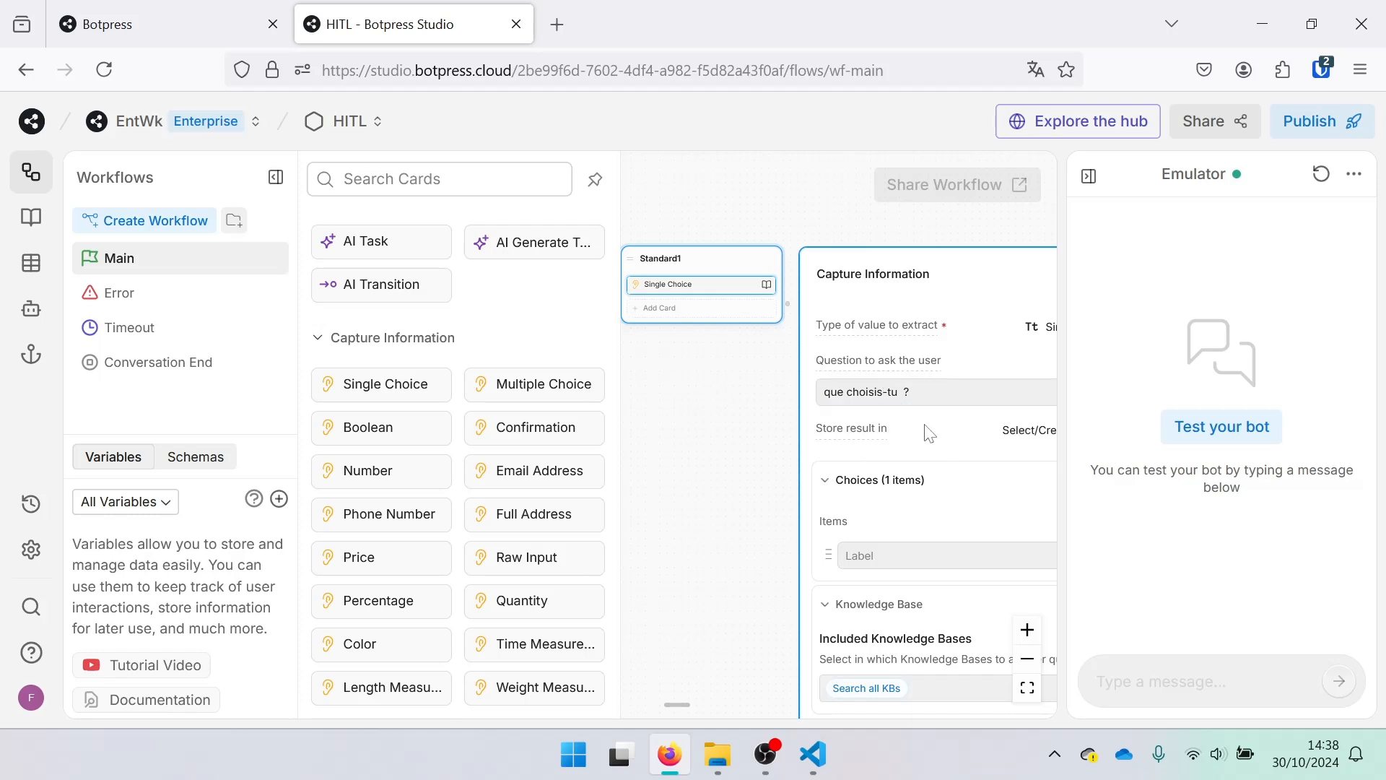
{"action": "left_click", "coordinate": [698, 459]}
{"action": "scroll", "coordinate": [826, 436], "scroll_direction": "right", "scroll_amount": 3}
{"action": "scroll", "coordinate": [826, 436], "scroll_direction": "up", "scroll_amount": 2}
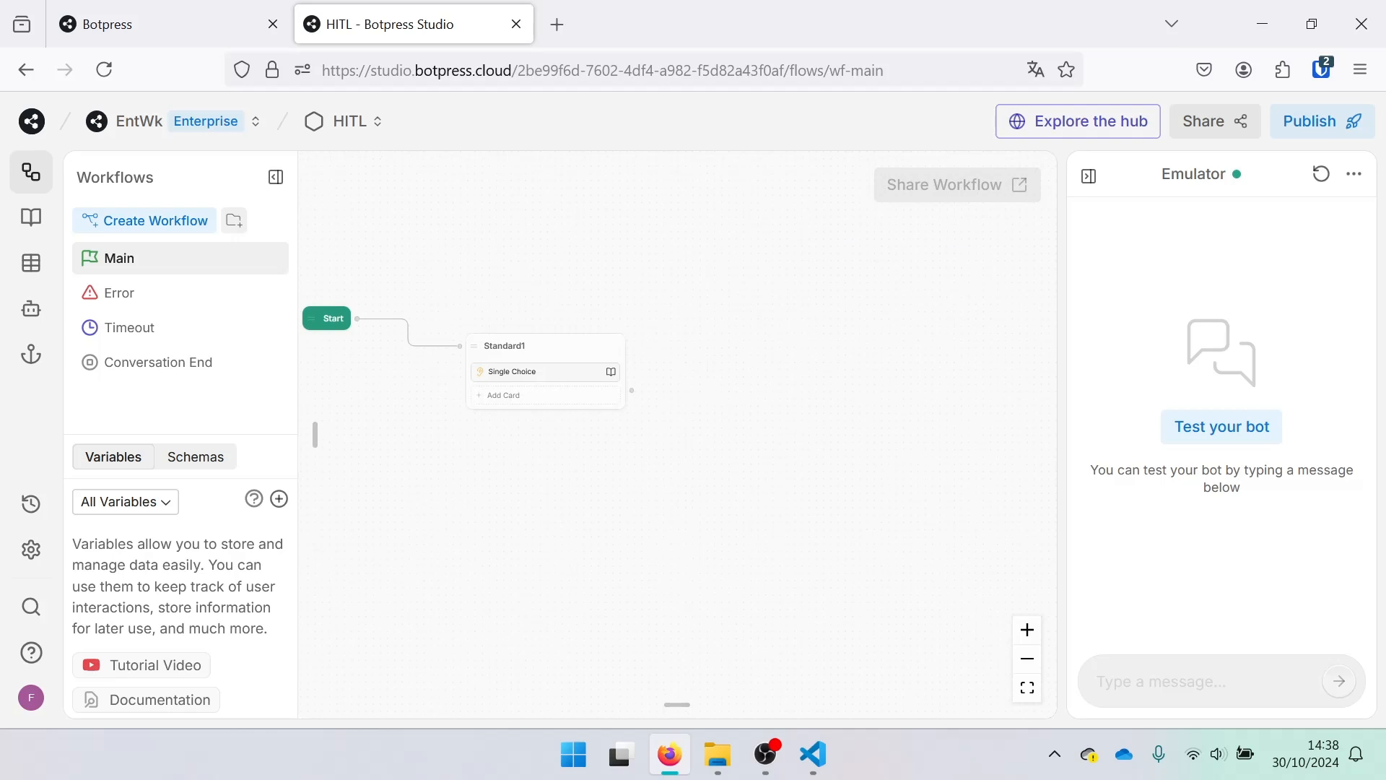
- Add the choices "Poser une question" and "Parler à un humain" to the Single Choice card of the Standard1 node
{"action": "left_click", "coordinate": [276, 177]}
{"action": "left_click", "coordinate": [313, 372]}
{"action": "left_click", "coordinate": [563, 641]}
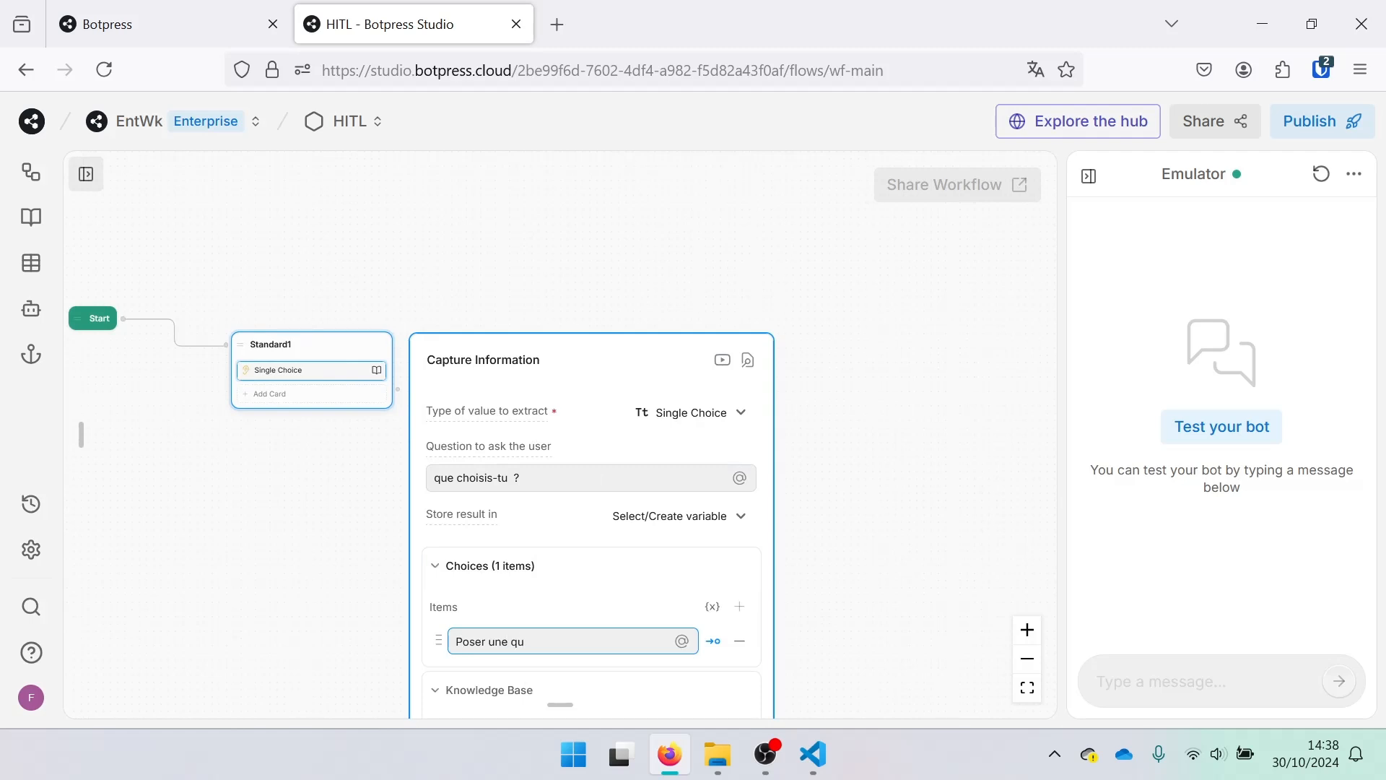
{"action": "key", "text": "Return"}
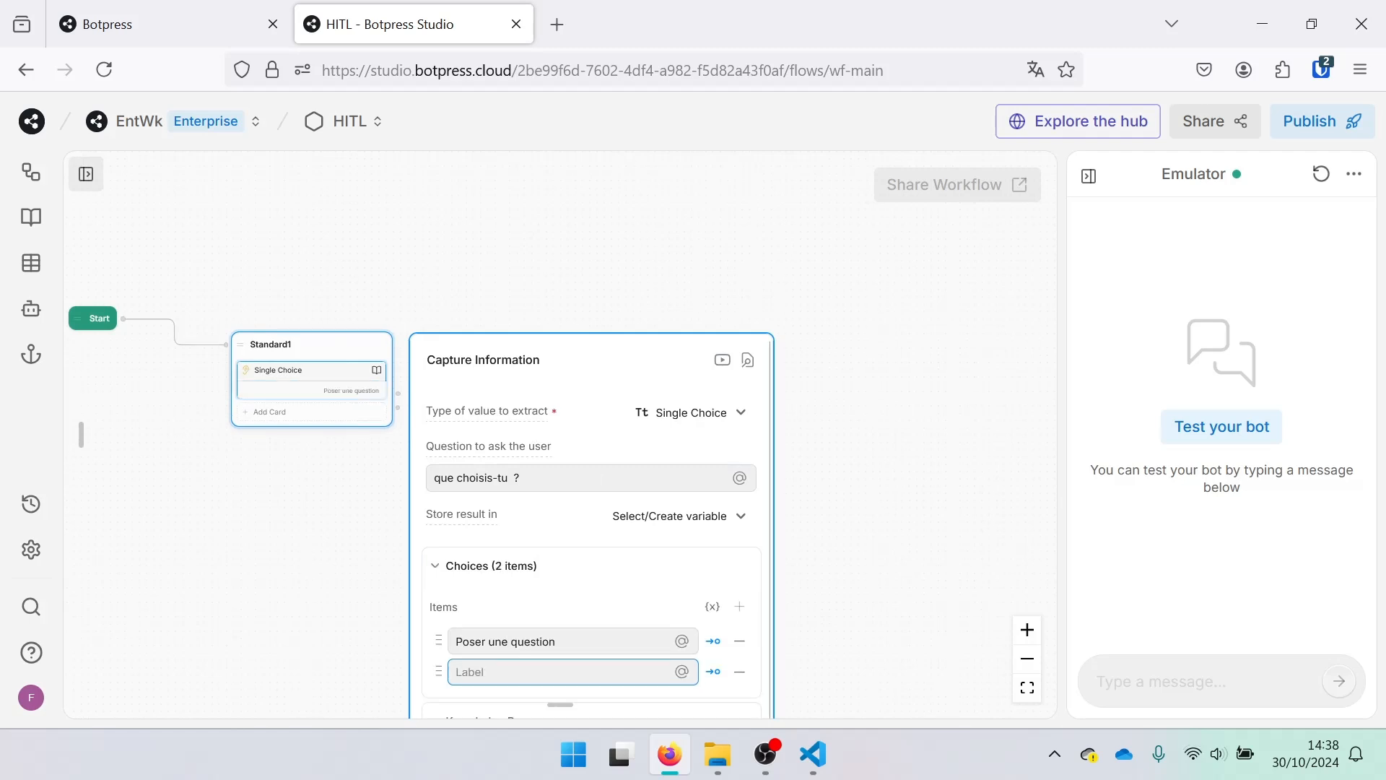
{"action": "type", "text": "Parler à un humain"}
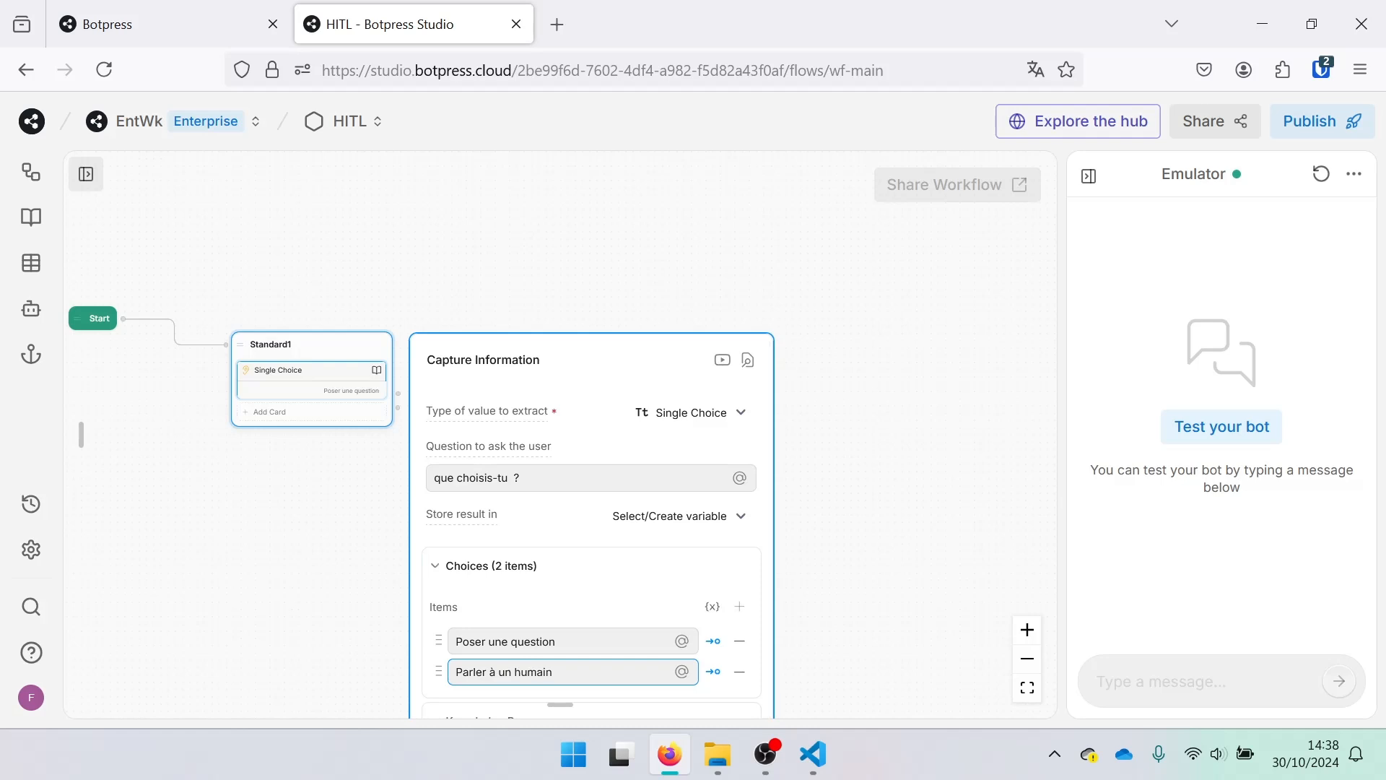
{"action": "scroll", "coordinate": [827, 511], "scroll_direction": "down", "scroll_amount": 2}
{"action": "scroll", "coordinate": [839, 486], "scroll_direction": "down", "scroll_amount": 2}
{"action": "left_click", "coordinate": [686, 546]}
{"action": "key", "text": "Return"}
{"action": "left_click", "coordinate": [755, 574]}
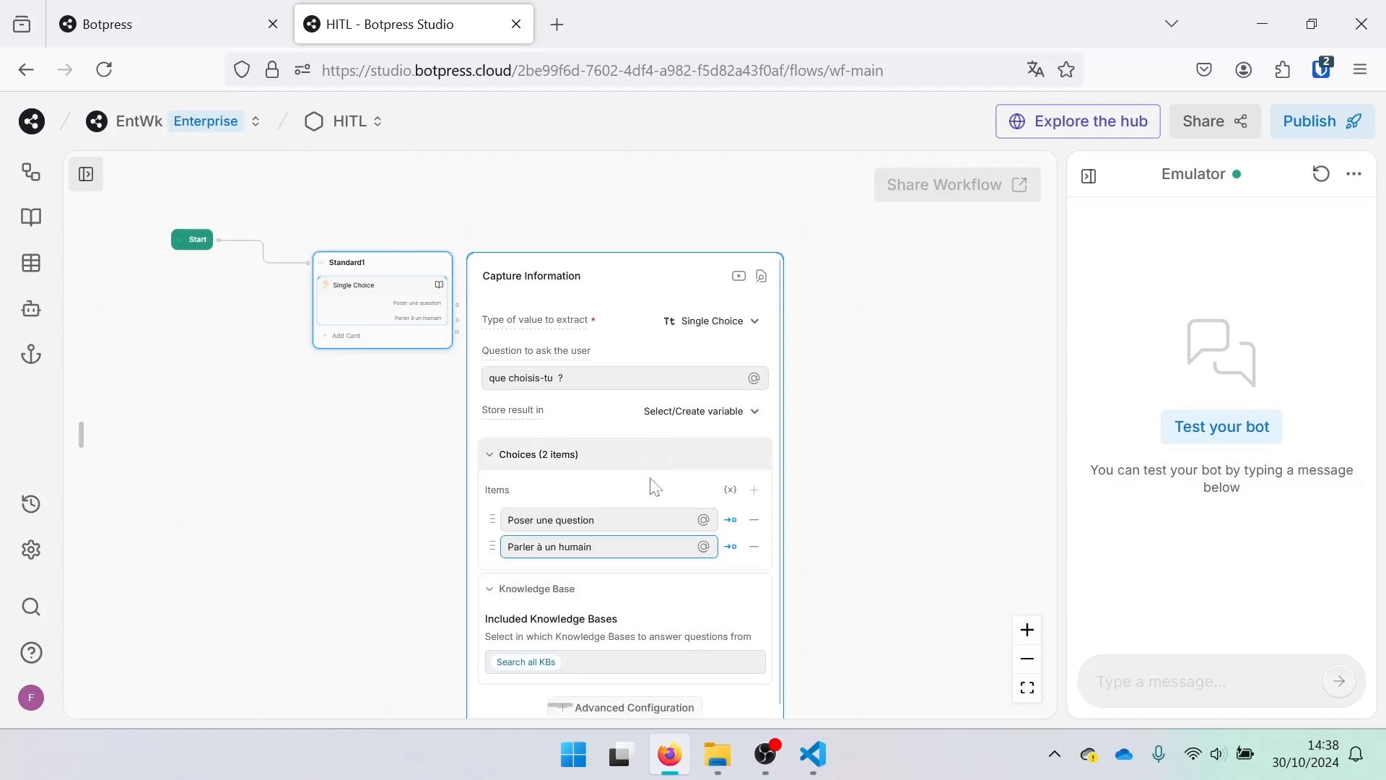
- Disable the knowledge base search for the Single Choice card and close its settings
{"action": "scroll", "coordinate": [654, 480], "scroll_direction": "down", "scroll_amount": 1}
{"action": "left_click", "coordinate": [654, 642]}
{"action": "left_click", "coordinate": [581, 563]}
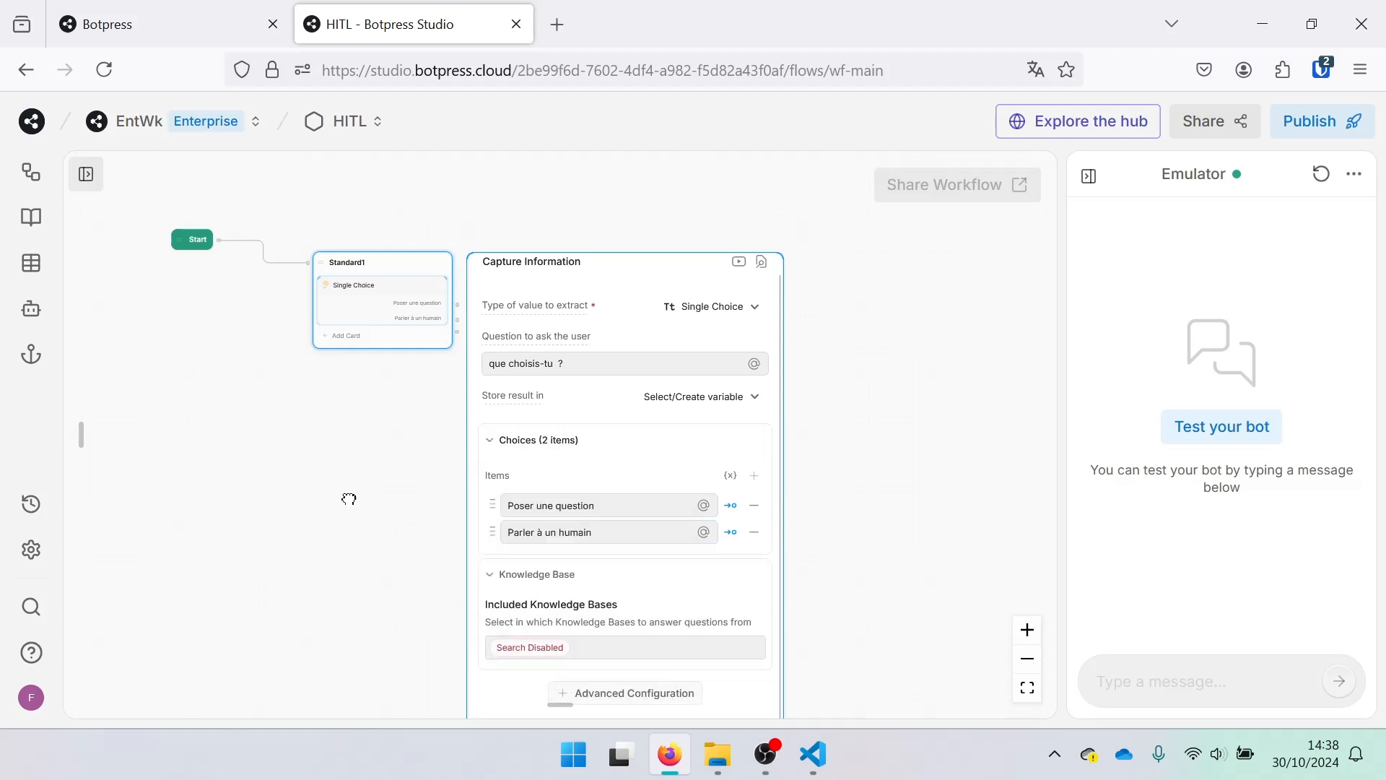
{"action": "left_click", "coordinate": [349, 498]}
- Add a second standard node connected to the "Parler à un humain" choice of the Standard1 node
{"action": "left_click_drag", "start_coordinate": [506, 365], "coordinate": [464, 483]}
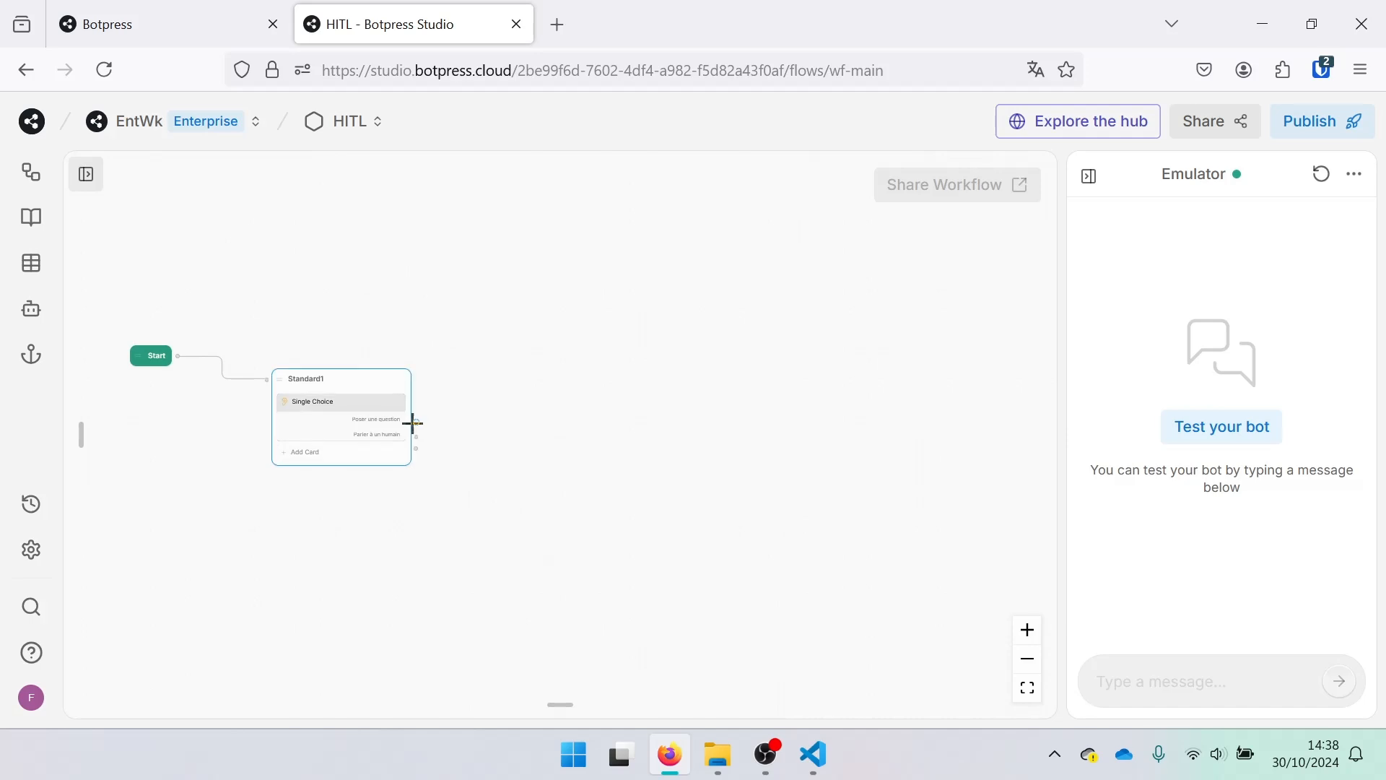
{"action": "left_click_drag", "start_coordinate": [414, 418], "coordinate": [440, 504]}
{"action": "left_click_drag", "start_coordinate": [416, 435], "coordinate": [535, 477]}
{"action": "left_click", "coordinate": [588, 510]}
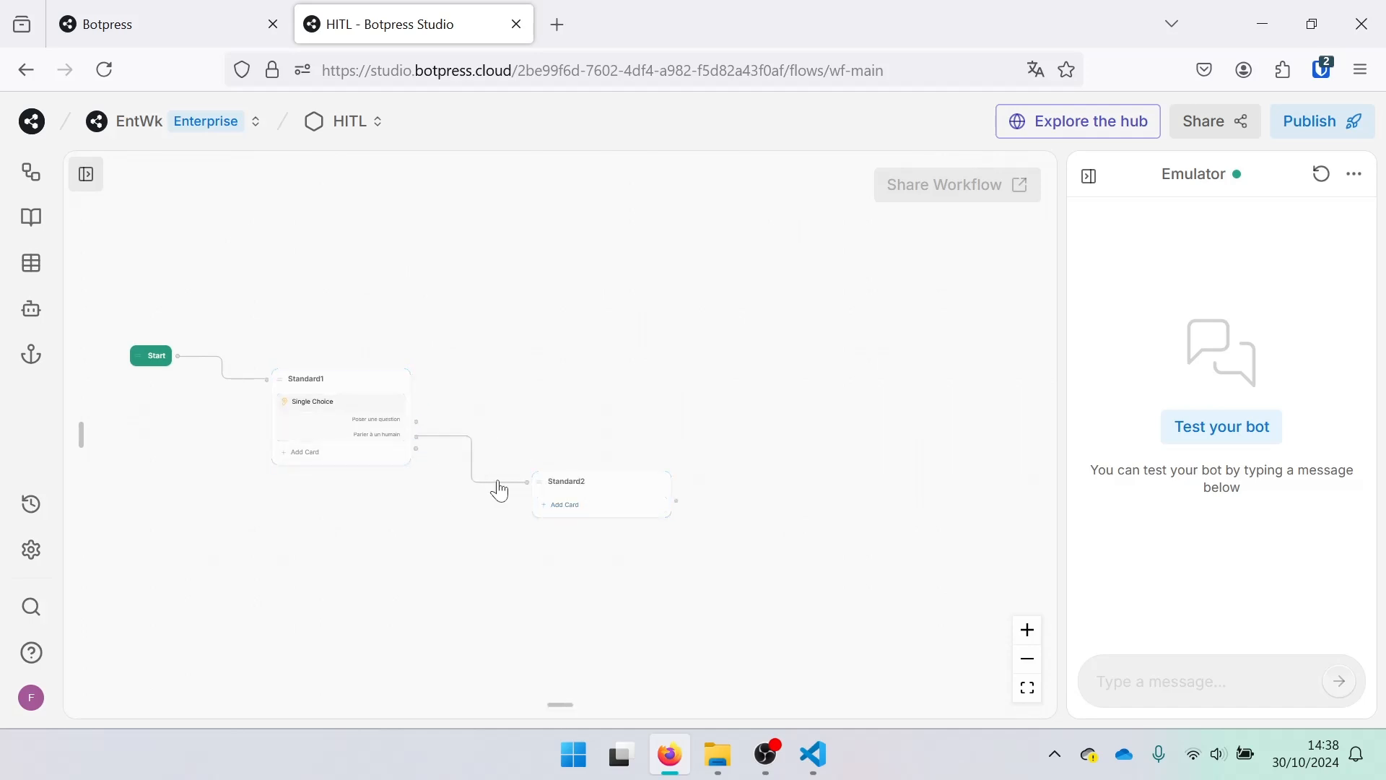
- Add an Escalate to a Human card from the Agents group to the Standard2 node
{"action": "left_click", "coordinate": [634, 506]}
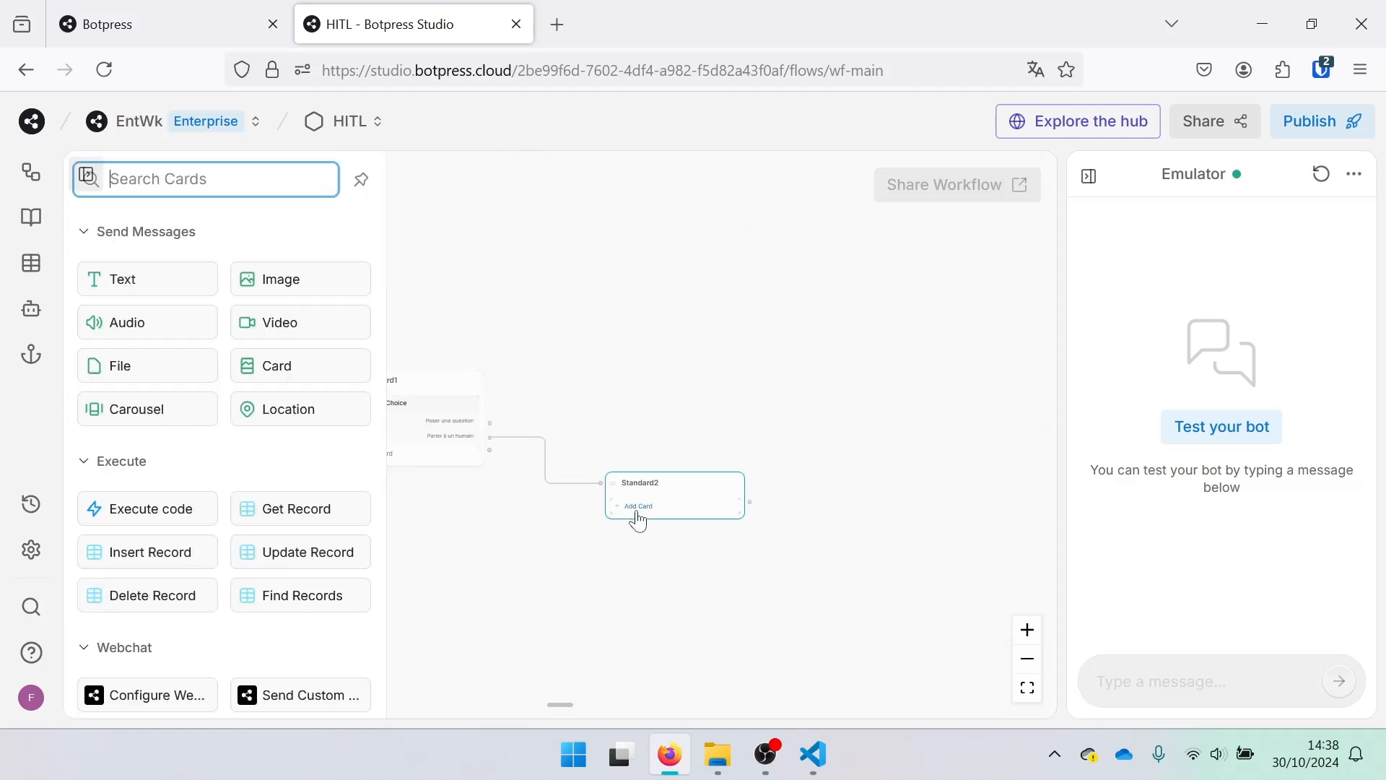
{"action": "scroll", "coordinate": [249, 499], "scroll_direction": "down", "scroll_amount": 15}
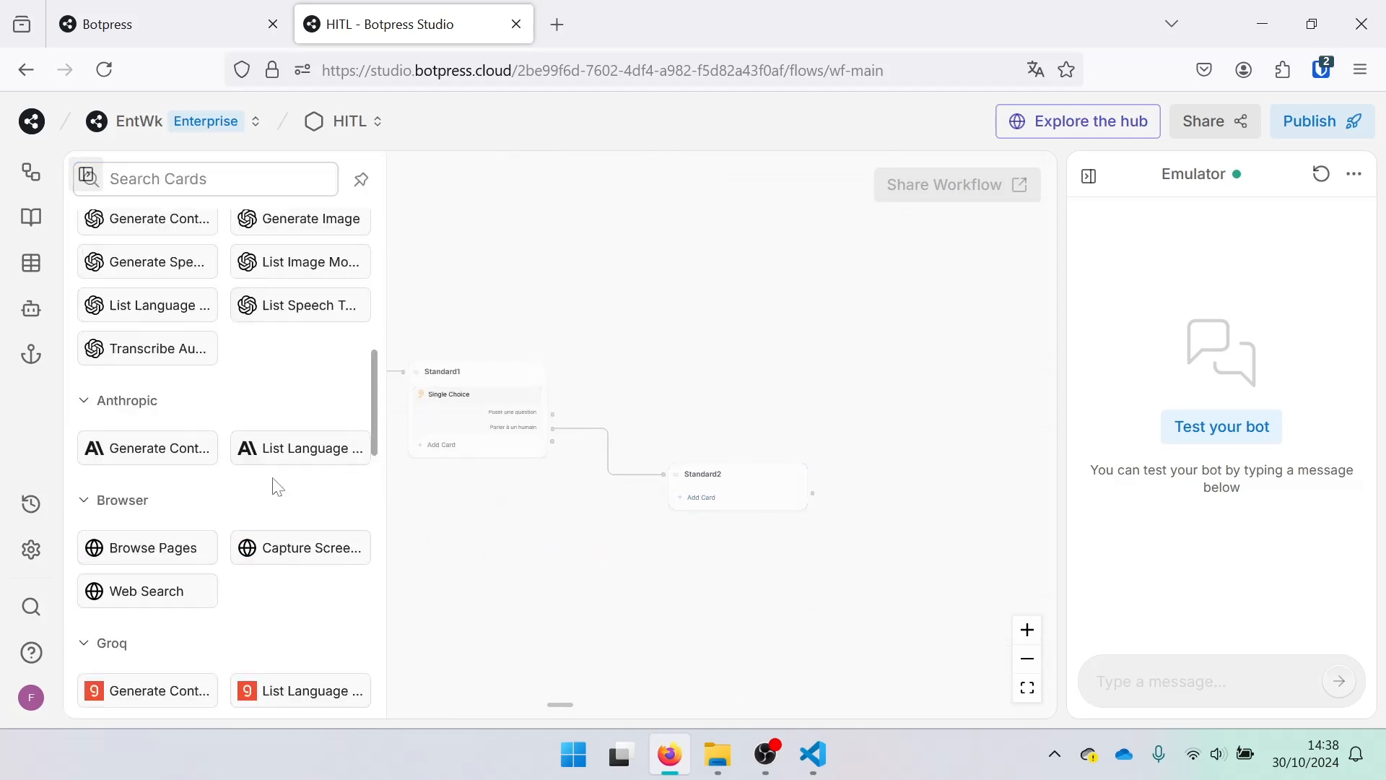
{"action": "scroll", "coordinate": [249, 522], "scroll_direction": "down", "scroll_amount": 9}
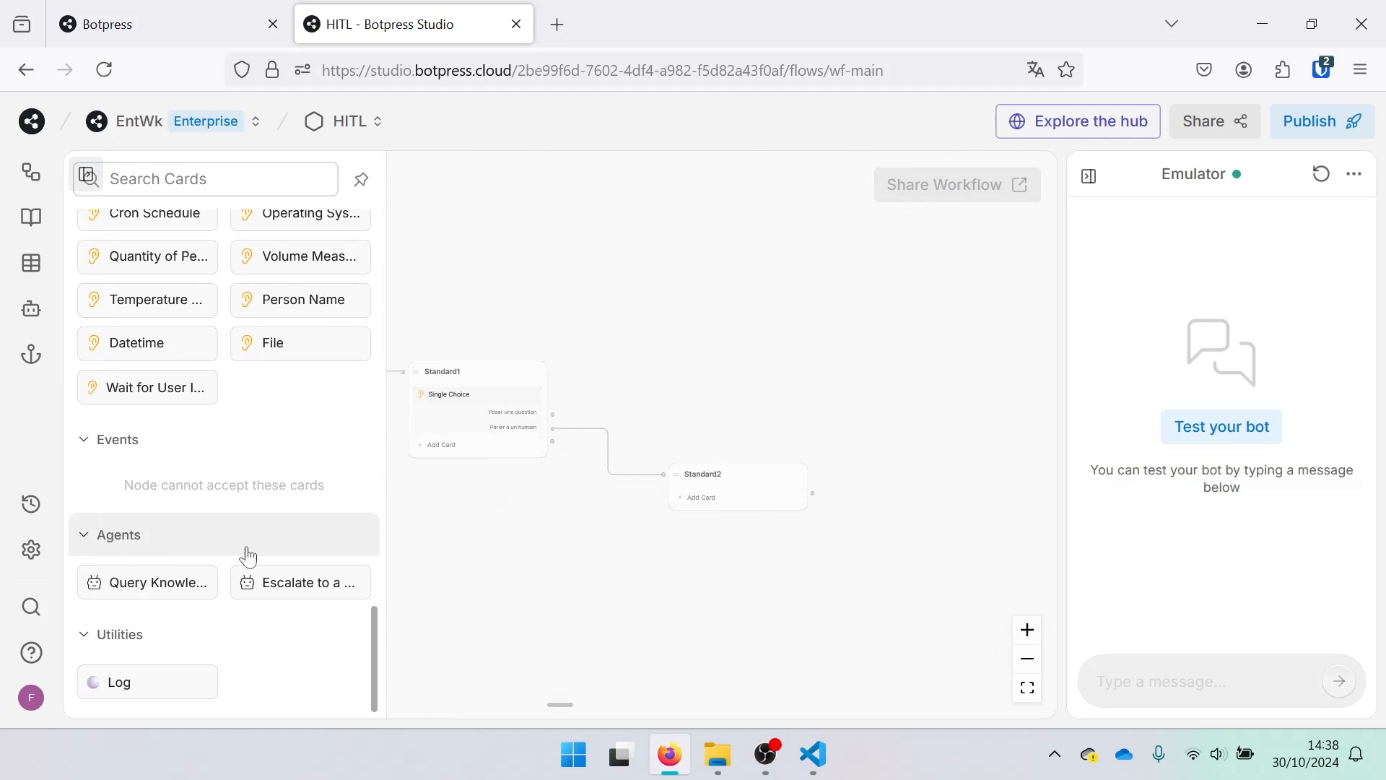
{"action": "mouse_move", "coordinate": [320, 584]}
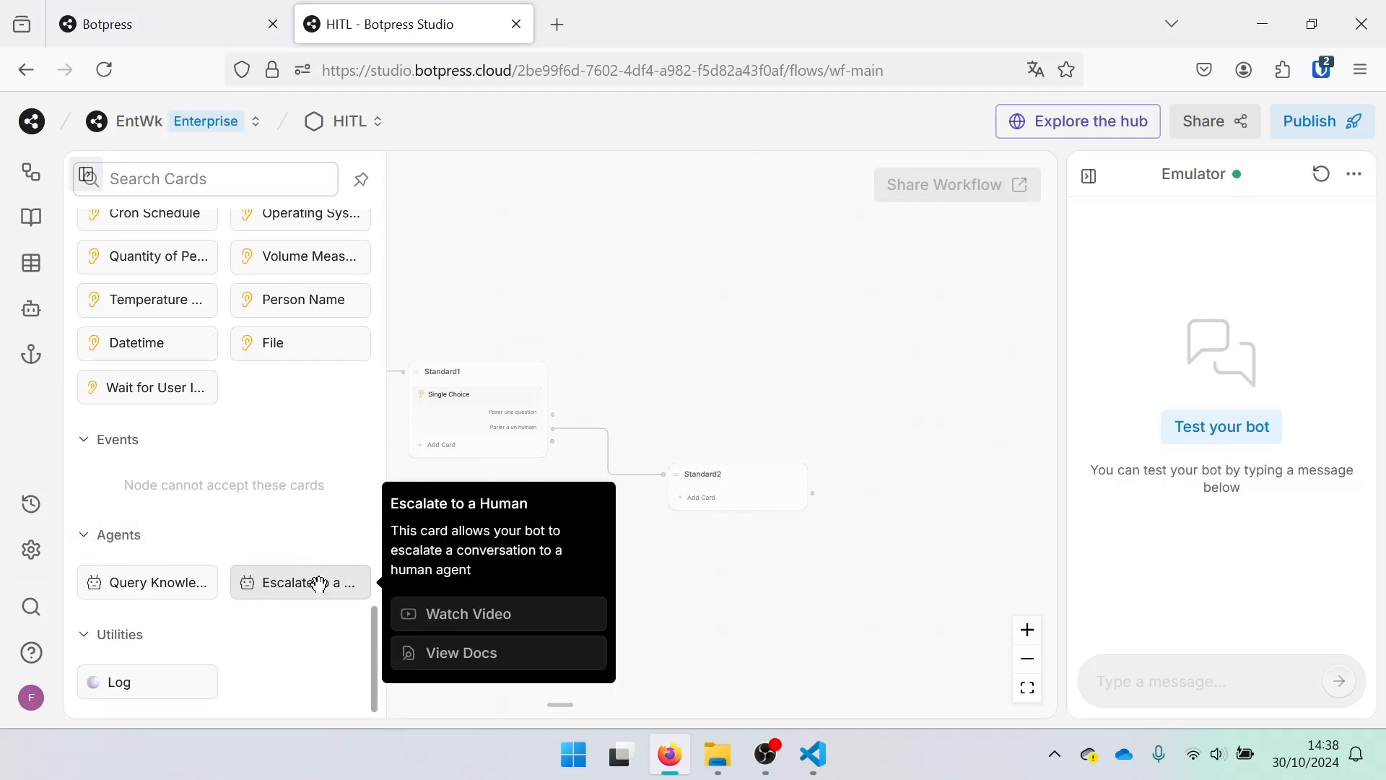
{"action": "left_click_drag", "start_coordinate": [324, 585], "coordinate": [748, 520]}
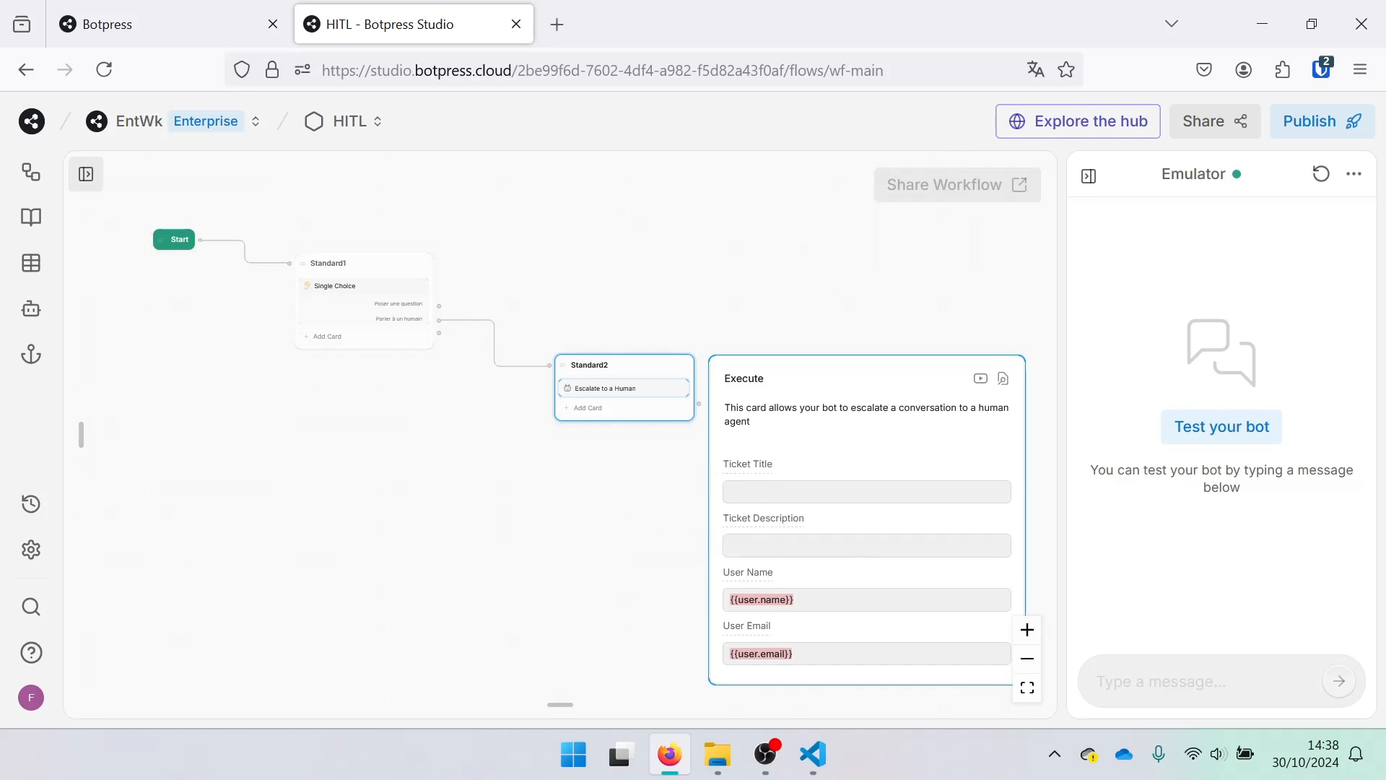
- Examine the ticket title, ticket description, user name and user email fields of the Escalate to a Human card
{"action": "left_click", "coordinate": [766, 543]}
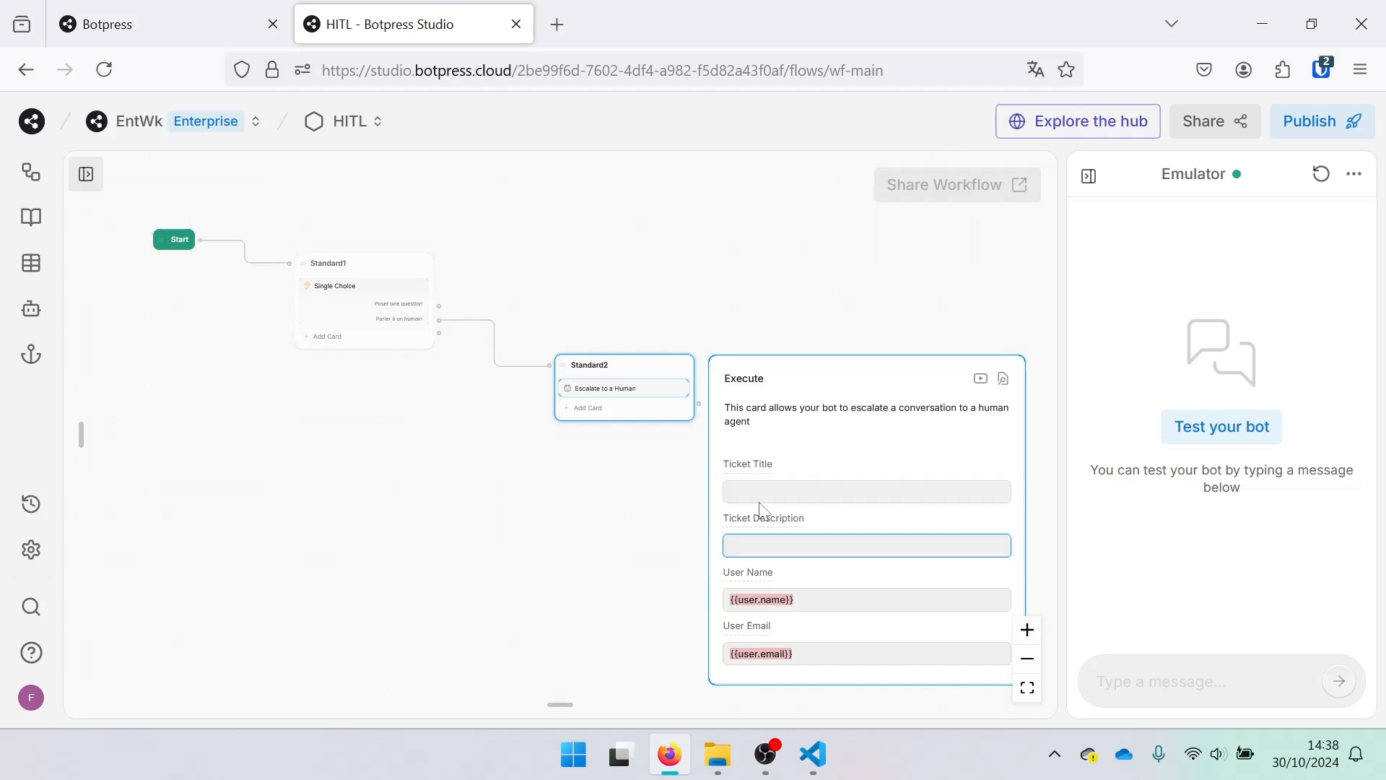
{"action": "left_click", "coordinate": [590, 410]}
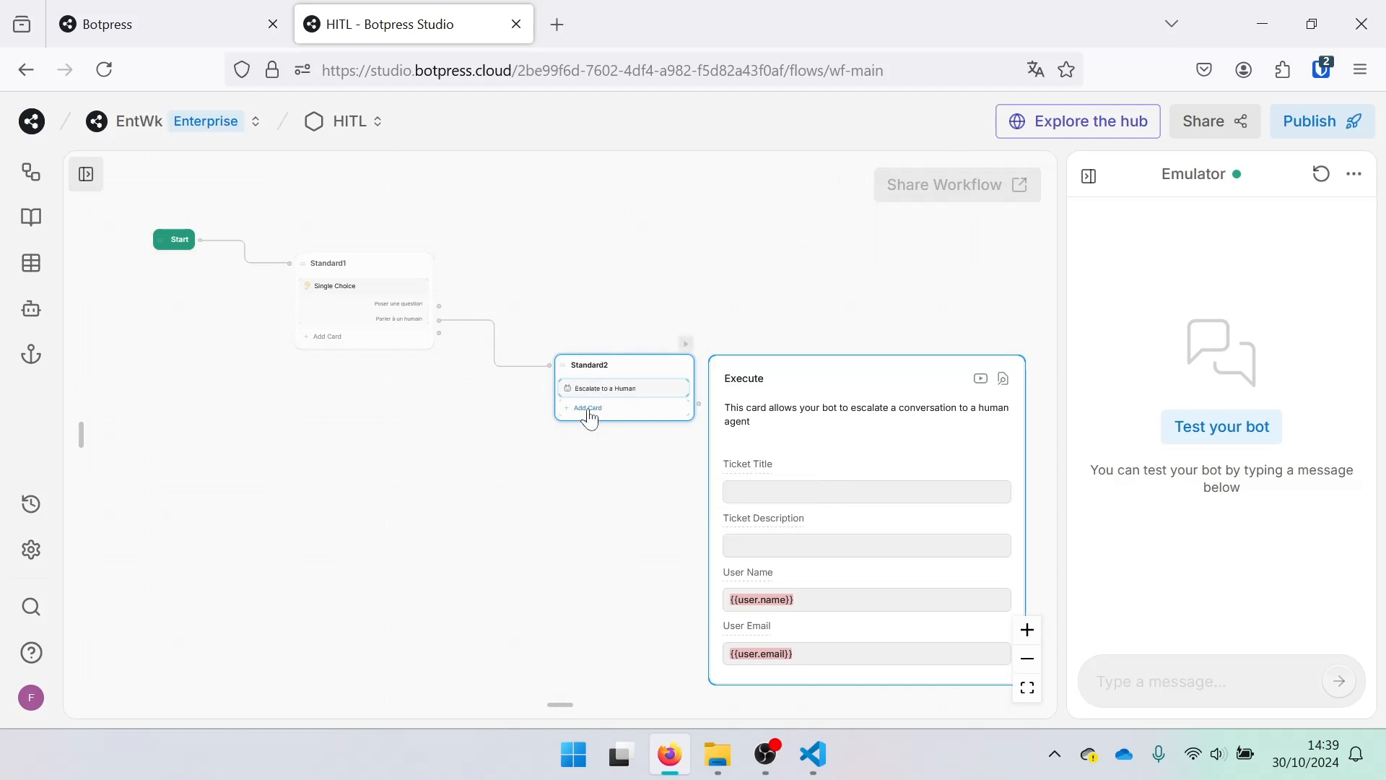
{"action": "left_click", "coordinate": [610, 389]}
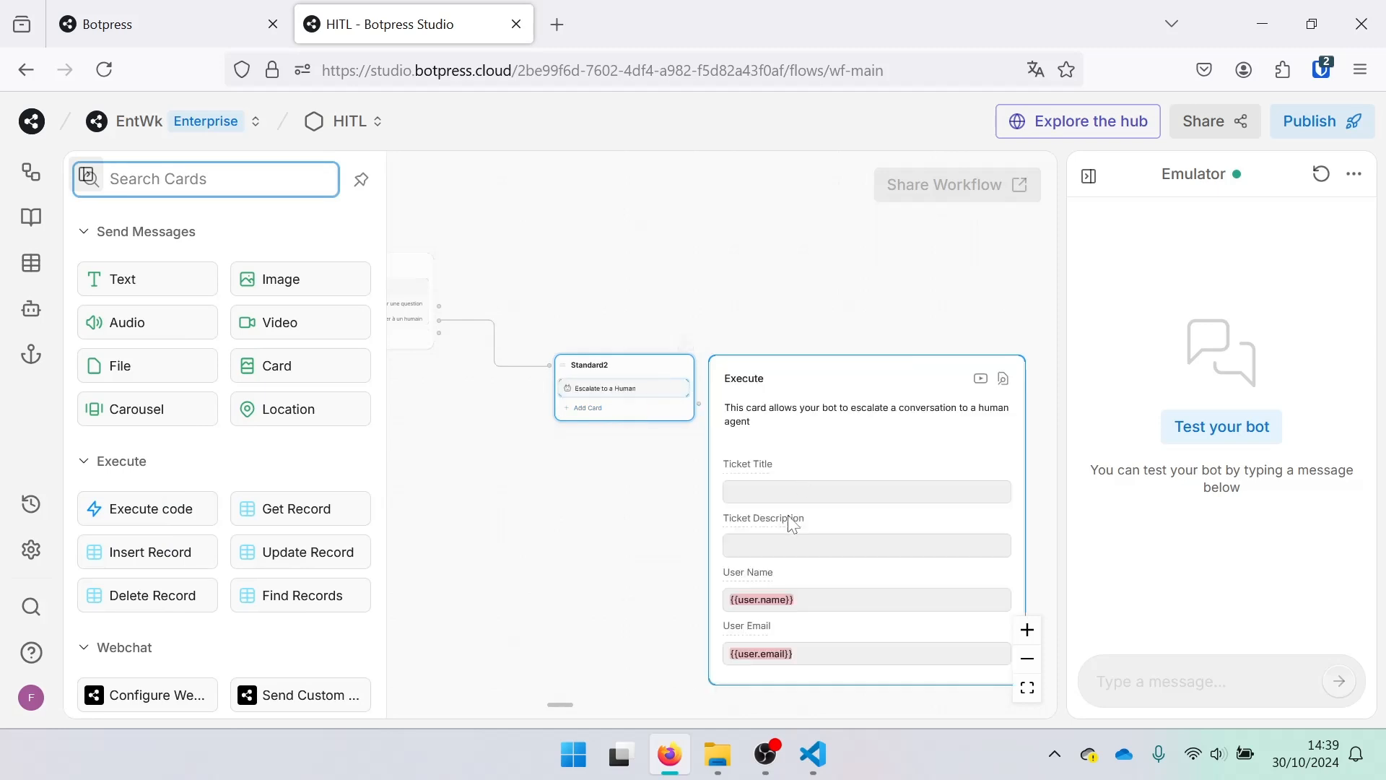
{"action": "left_click", "coordinate": [867, 545]}
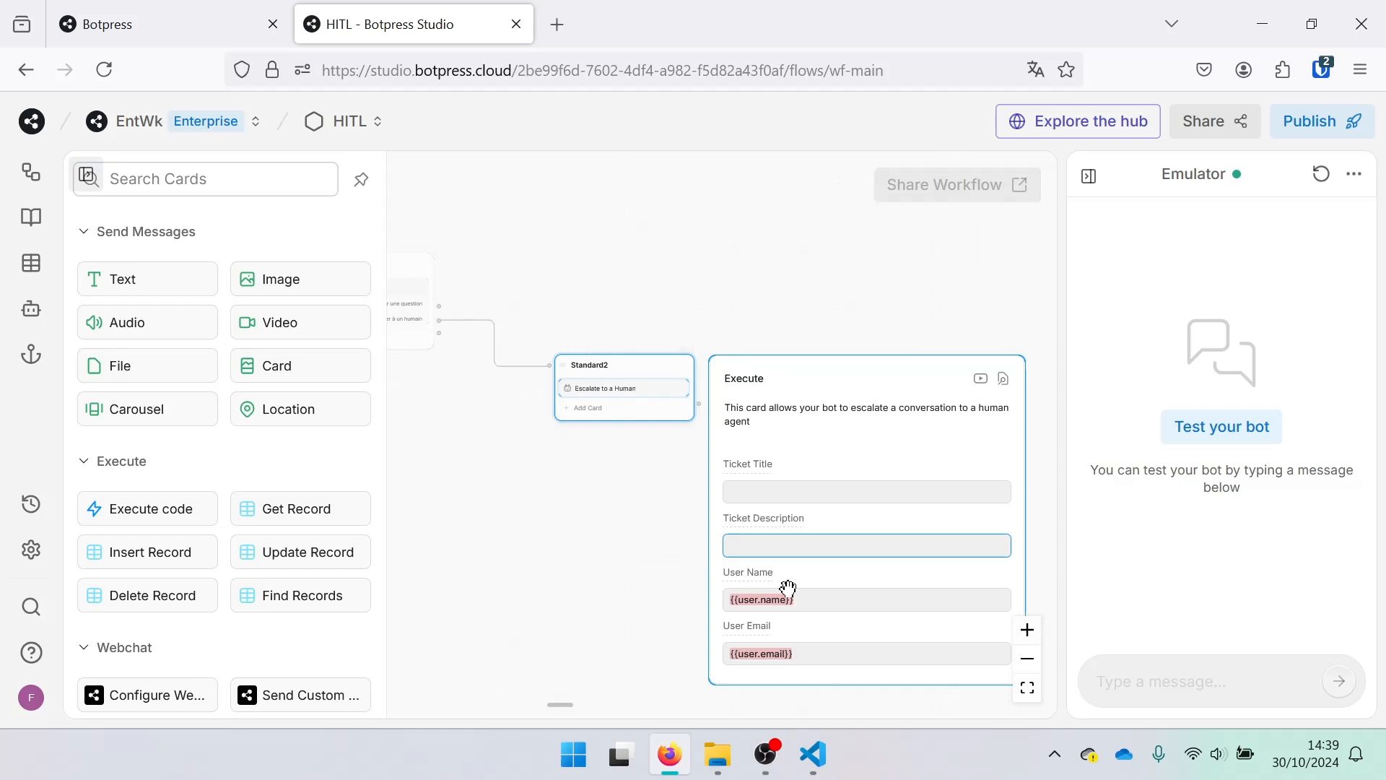
{"action": "key", "text": "Tab"}
{"action": "key", "text": "Tab"}
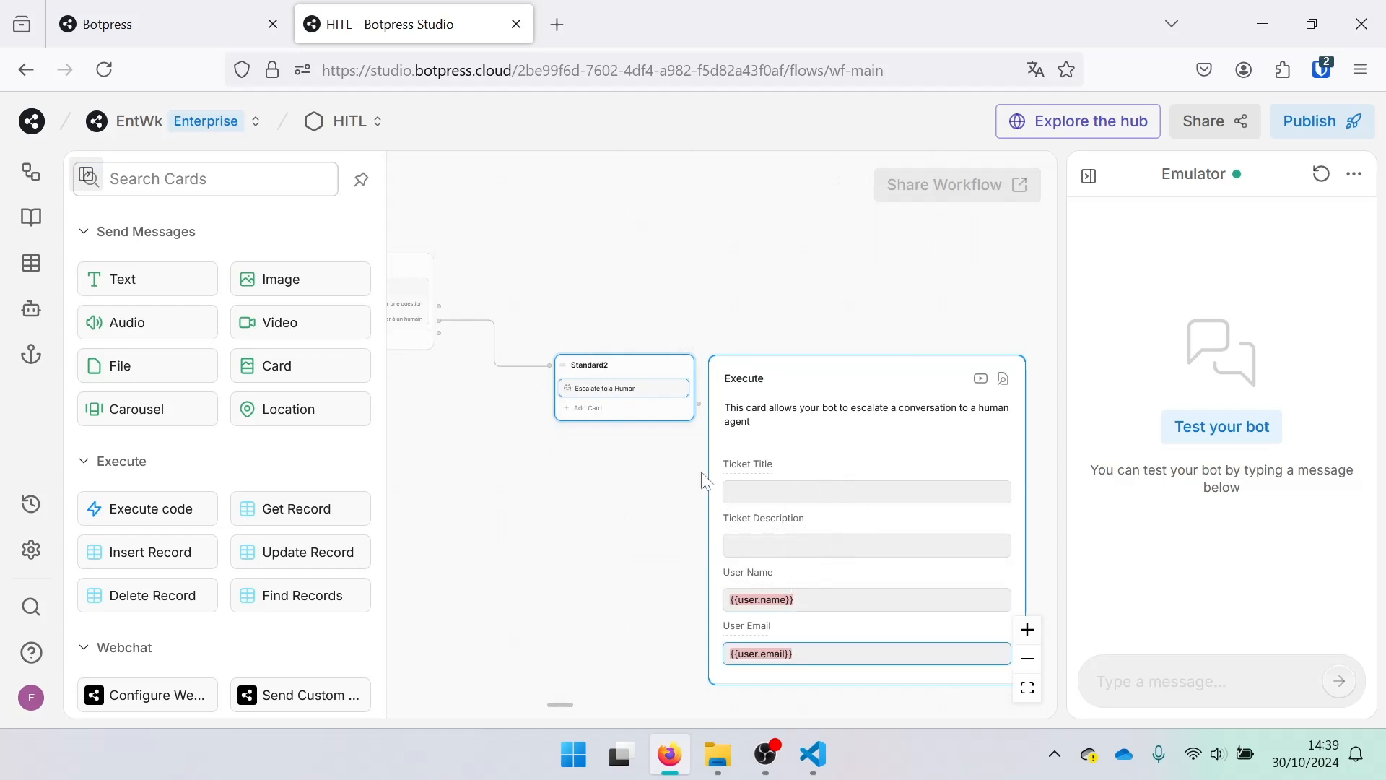
- Close the Escalate to a Human card's settings and publish the bot
{"action": "left_click", "coordinate": [530, 402]}
{"action": "left_click_drag", "start_coordinate": [656, 303], "coordinate": [661, 371]}
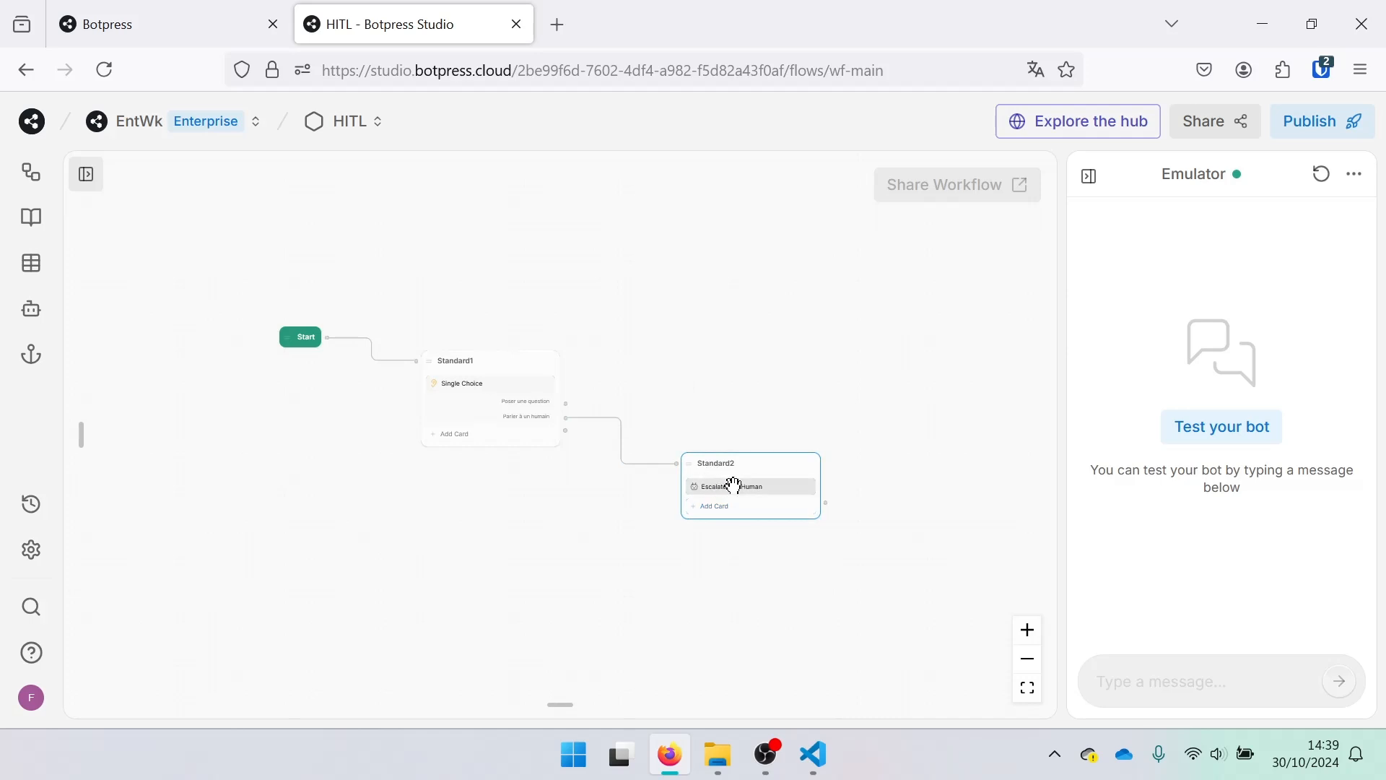
{"action": "left_click", "coordinate": [1312, 137]}
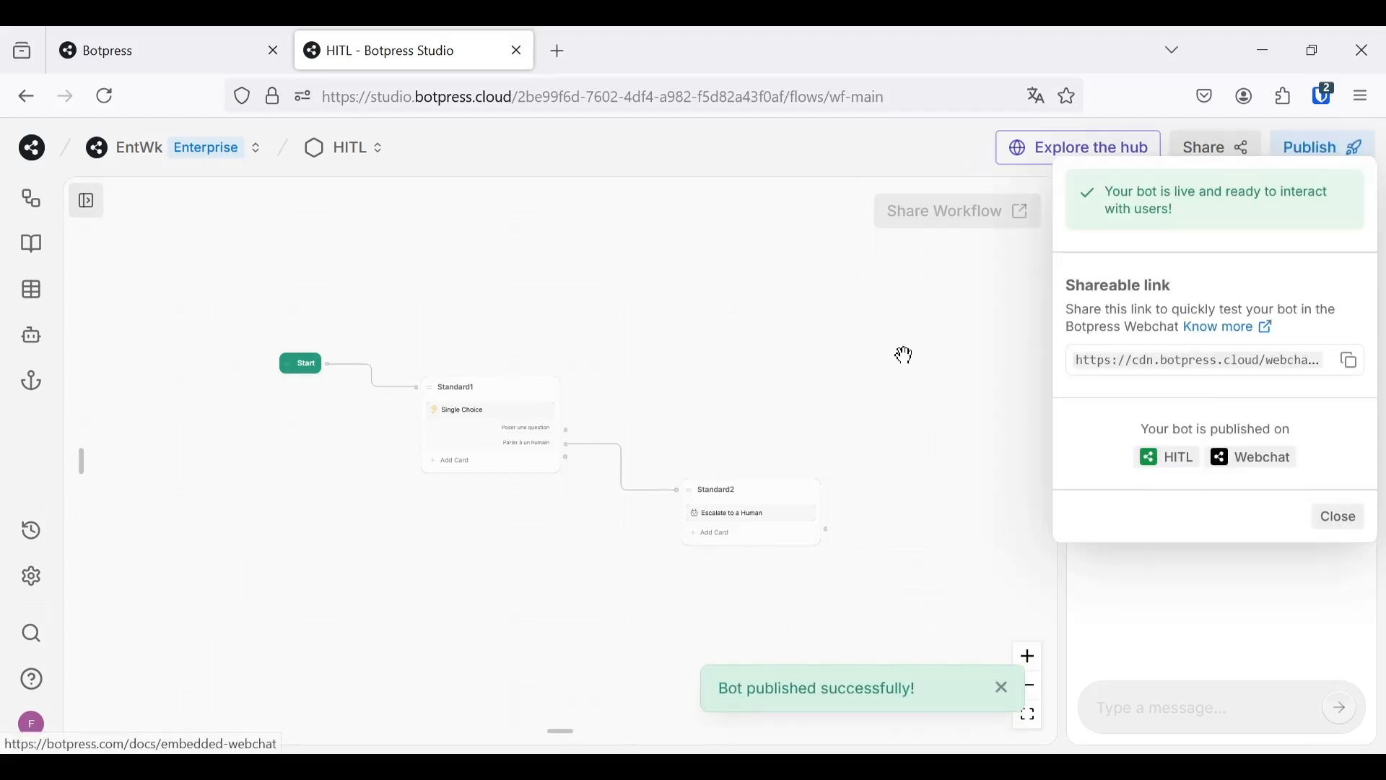
{"action": "left_click", "coordinate": [616, 303]}
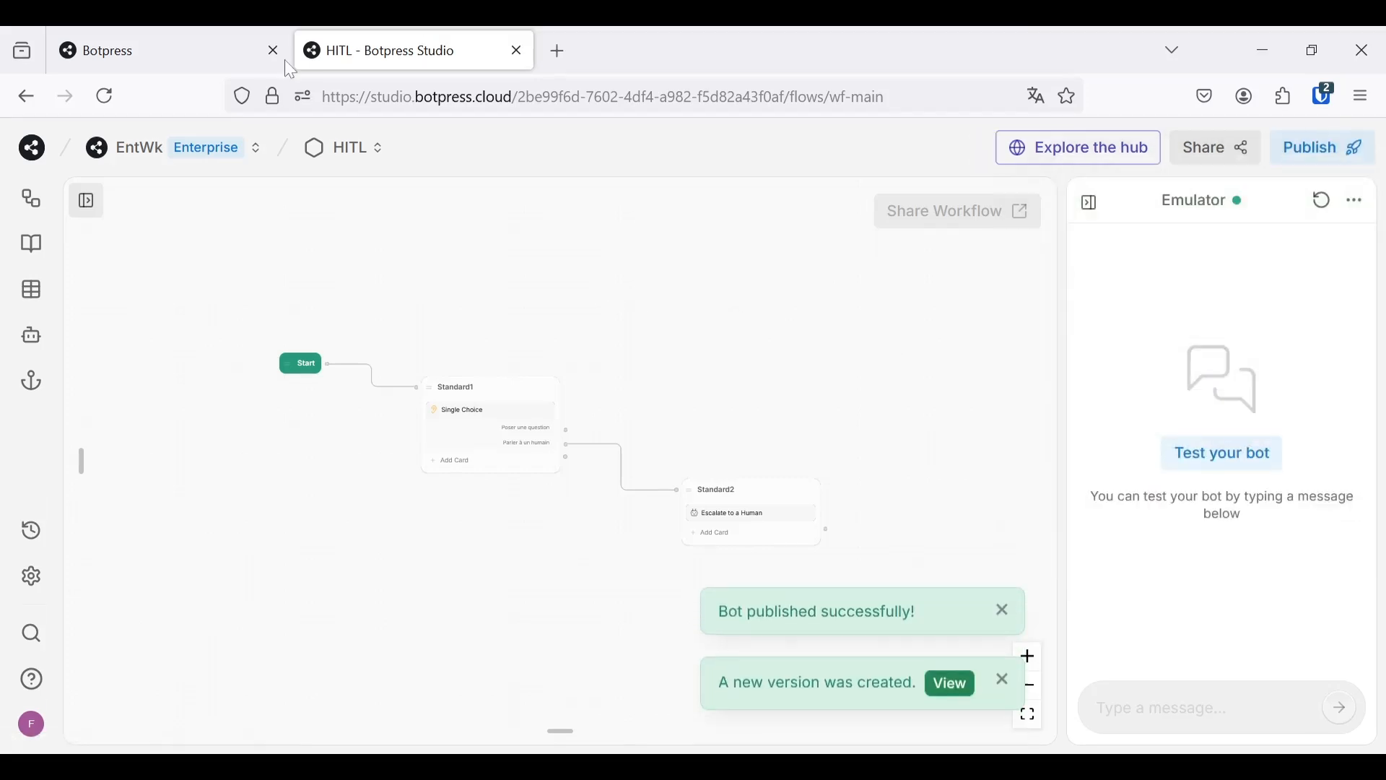
- Return to the Botpress dashboard and copy the embed code from the Webchat sharing settings
{"action": "left_click", "coordinate": [211, 32]}
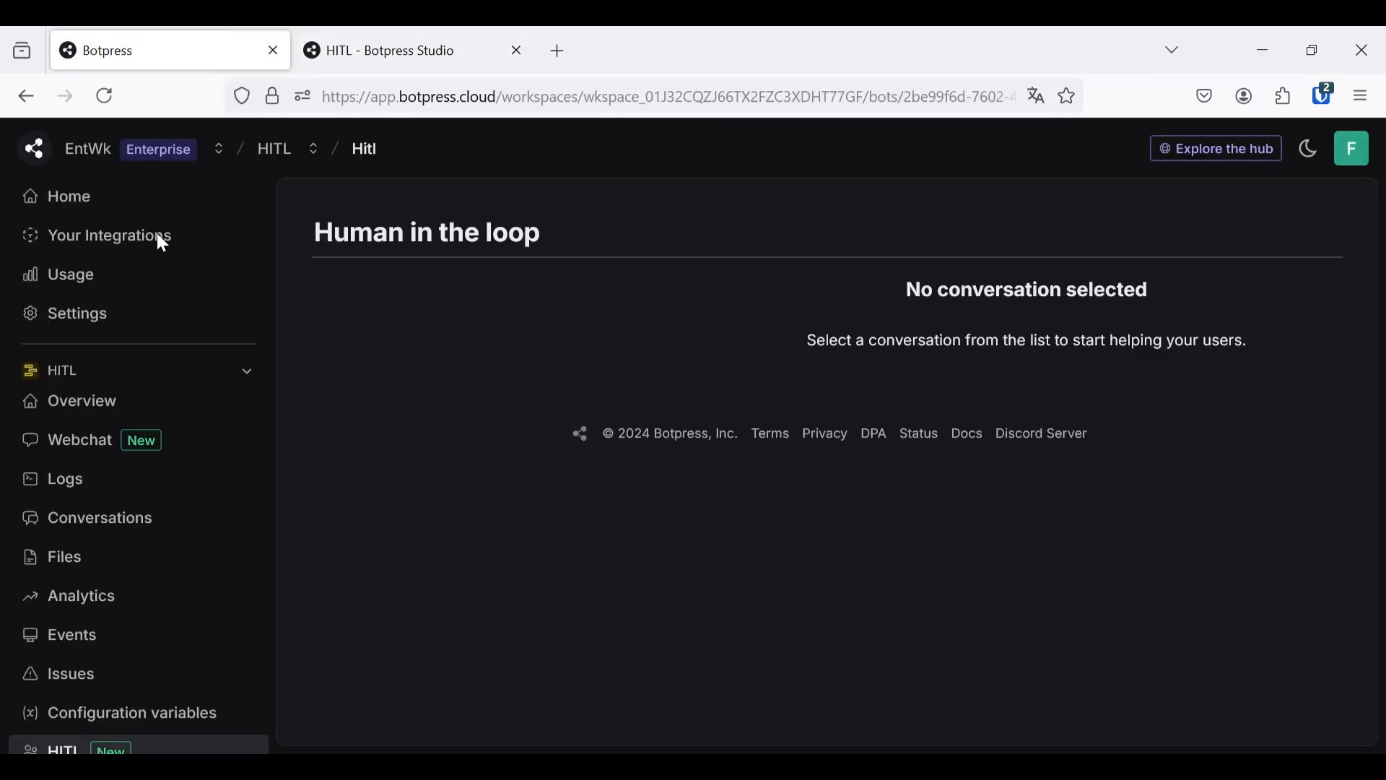
{"action": "left_click", "coordinate": [121, 451]}
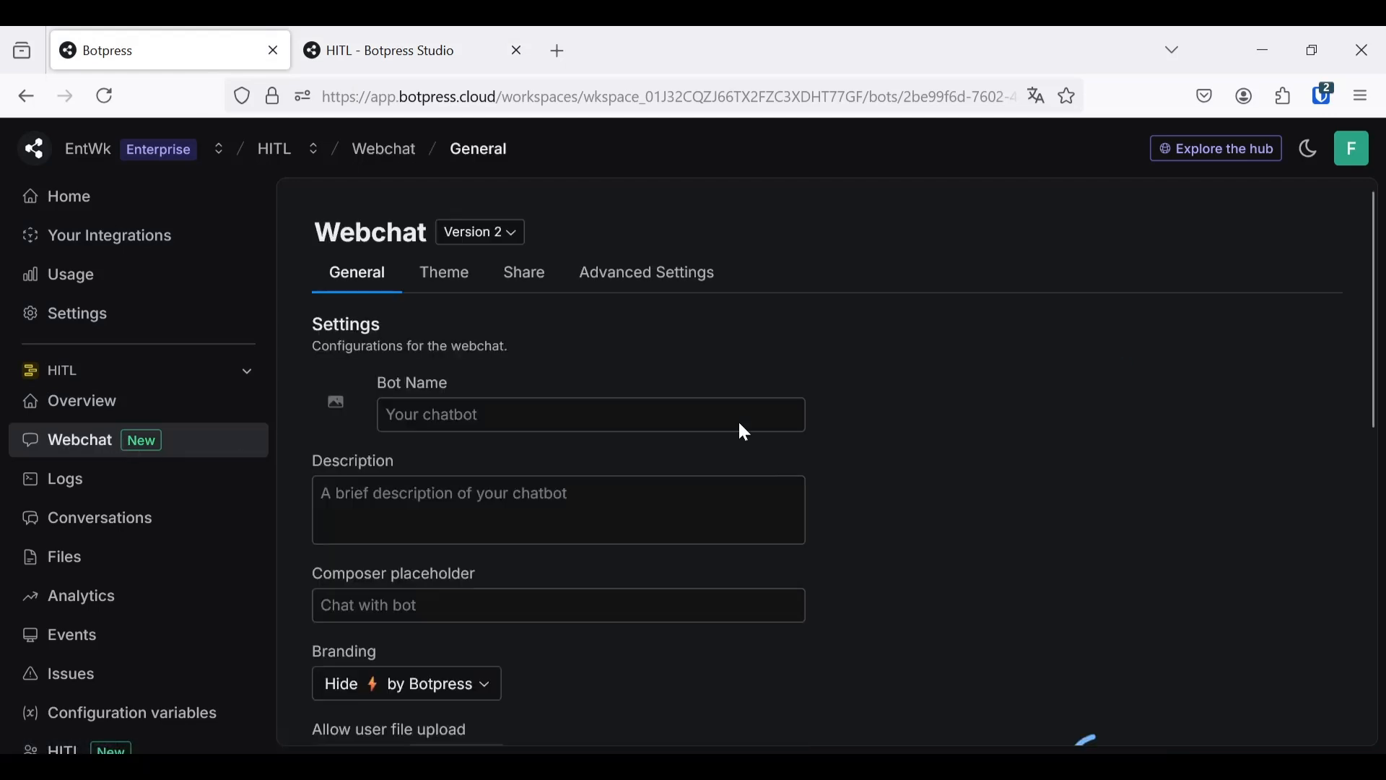
{"action": "left_click", "coordinate": [534, 278]}
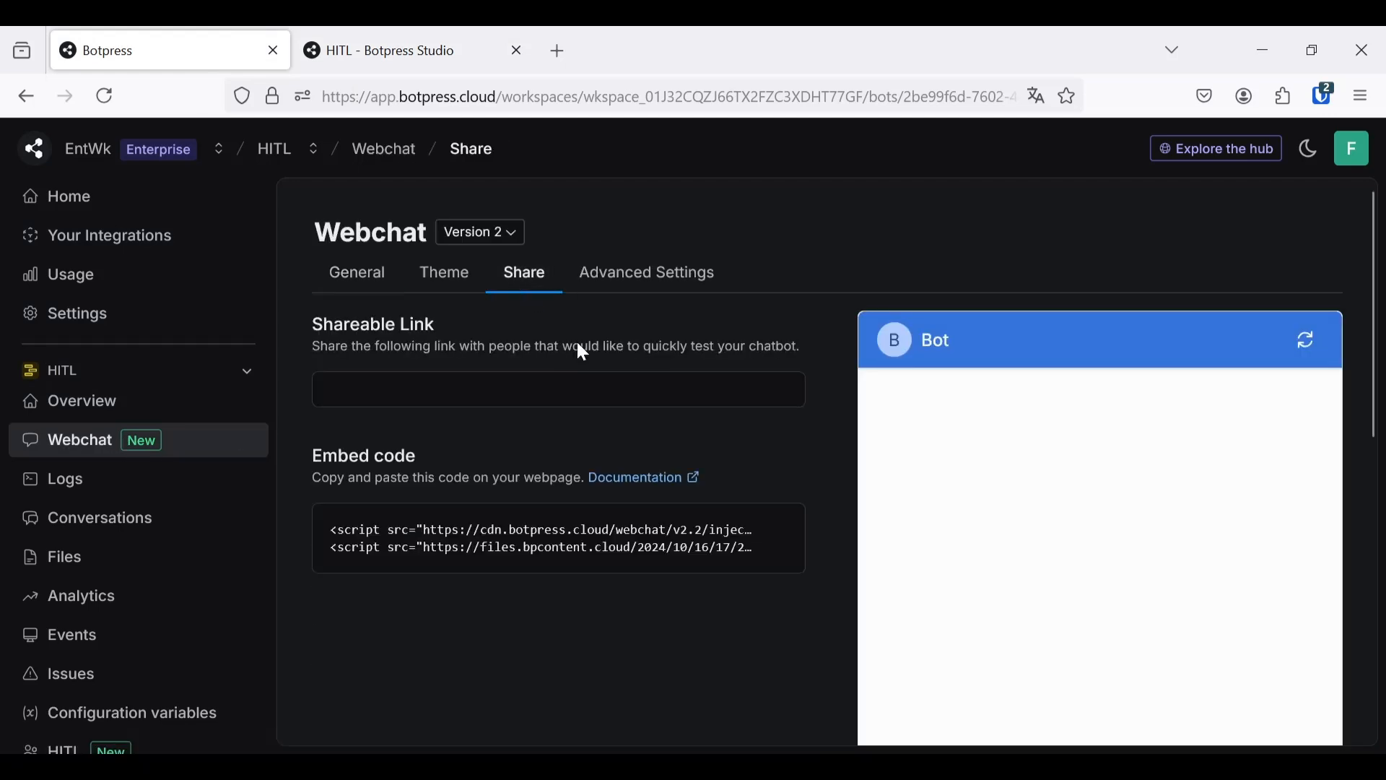
{"action": "left_click", "coordinate": [776, 569]}
- Switch to Visual Studio Code and create a file named page.html in the embed folder
{"action": "key", "text": "alt+Tab"}
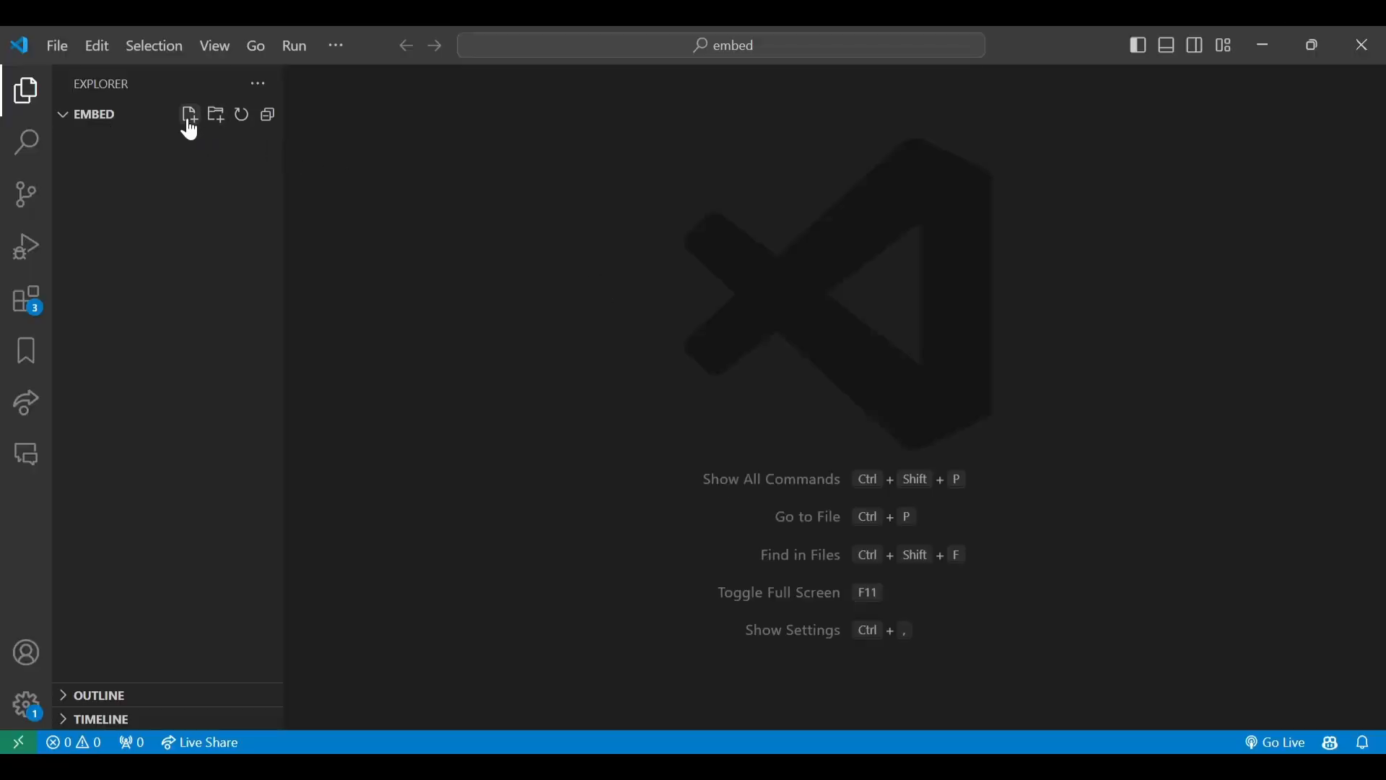
{"action": "left_click", "coordinate": [188, 115]}
{"action": "type", "text": "page.html"}
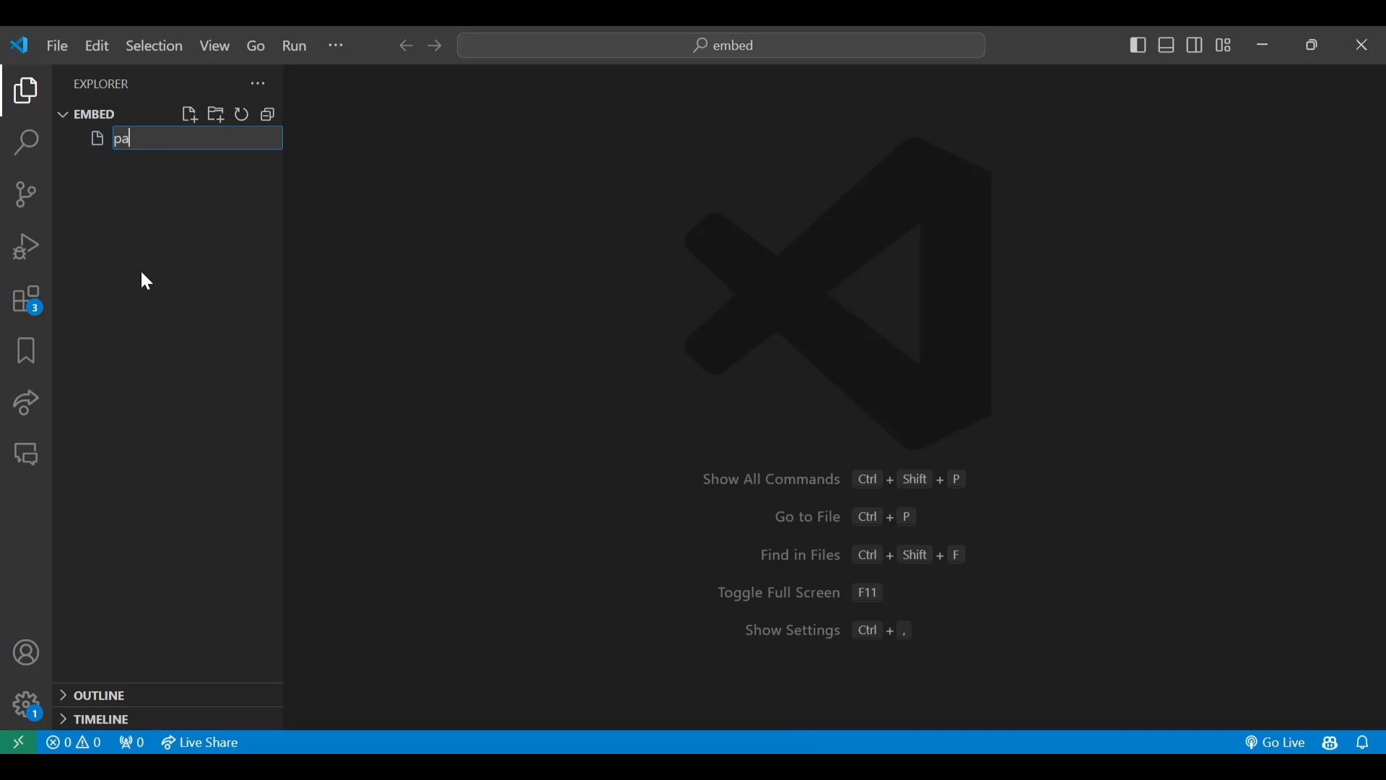
{"action": "key", "text": "Return"}
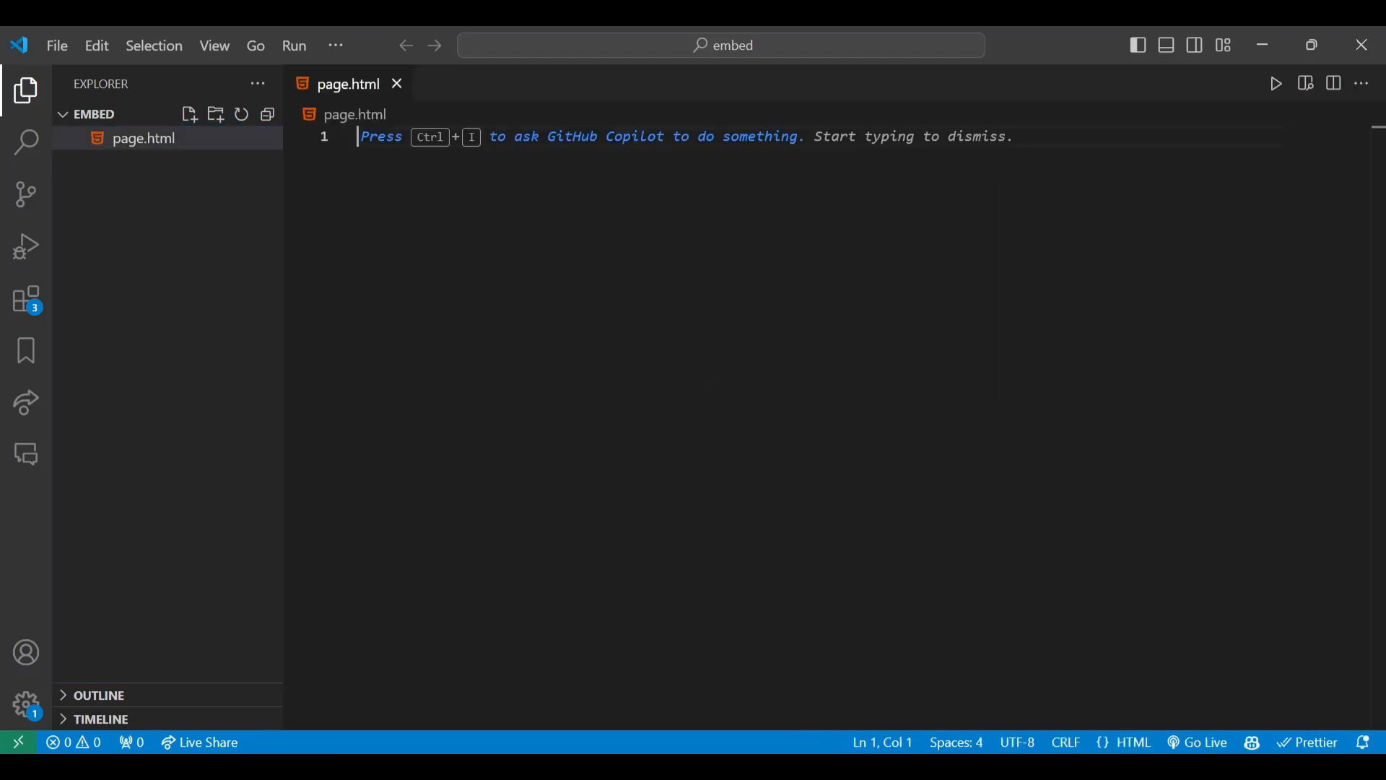
- Generate the HTML boilerplate in page.html, paste the webchat embed scripts into the body and save the file
{"action": "type", "text": "!"}
{"action": "key", "text": "Tab"}
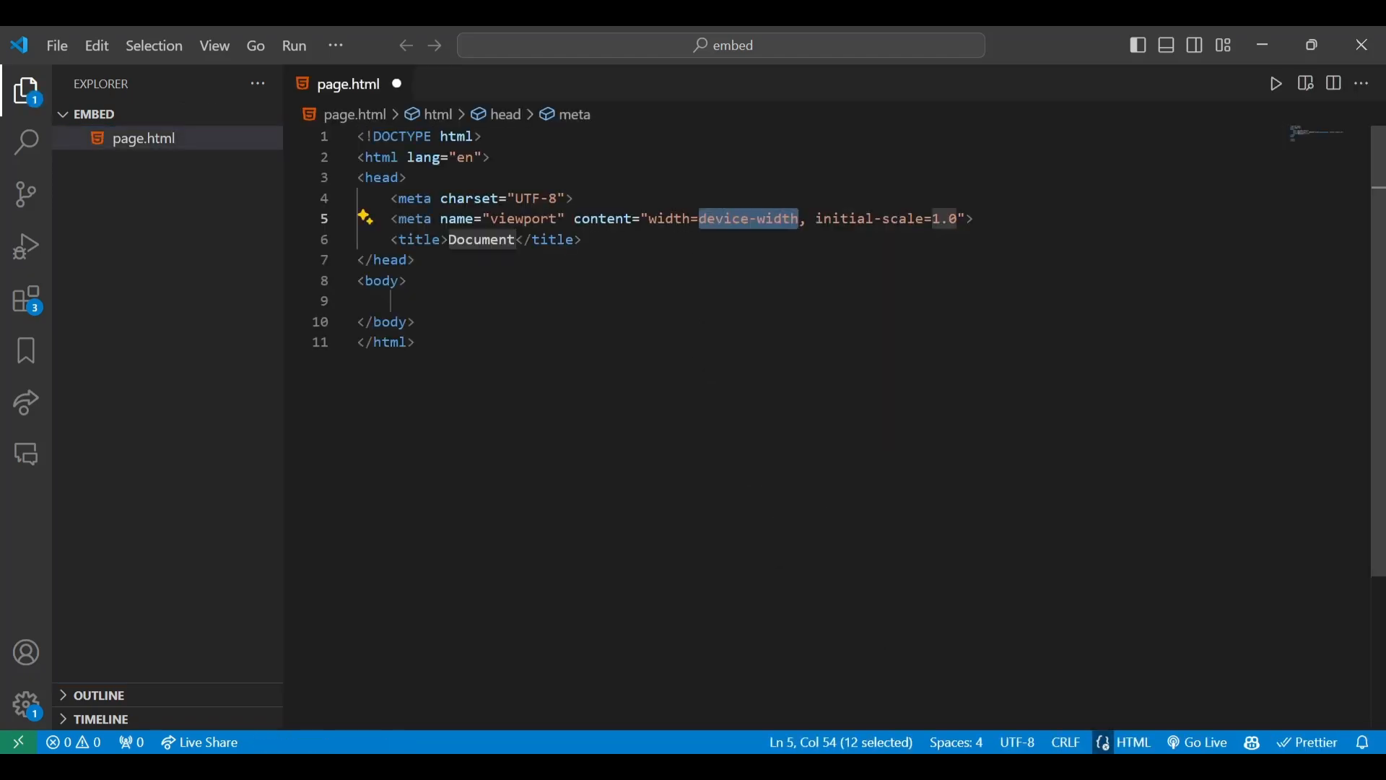
{"action": "key", "text": "Tab"}
{"action": "key", "text": "ctrl+v"}
{"action": "left_click", "coordinate": [409, 281]}
{"action": "key", "text": "ctrl+s"}
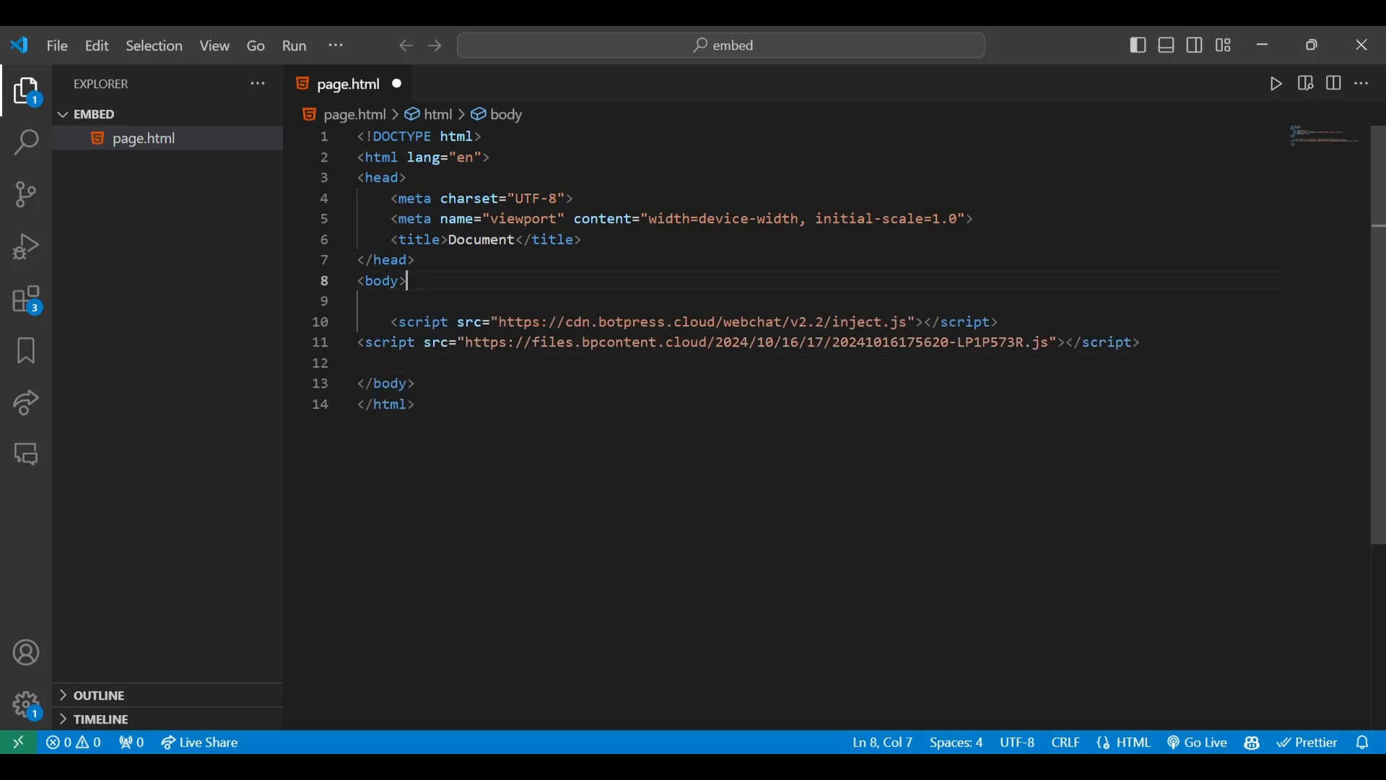
- Open page.html with Live Server and send the message "salut" in the page's webchat
{"action": "right_click", "coordinate": [146, 139]}
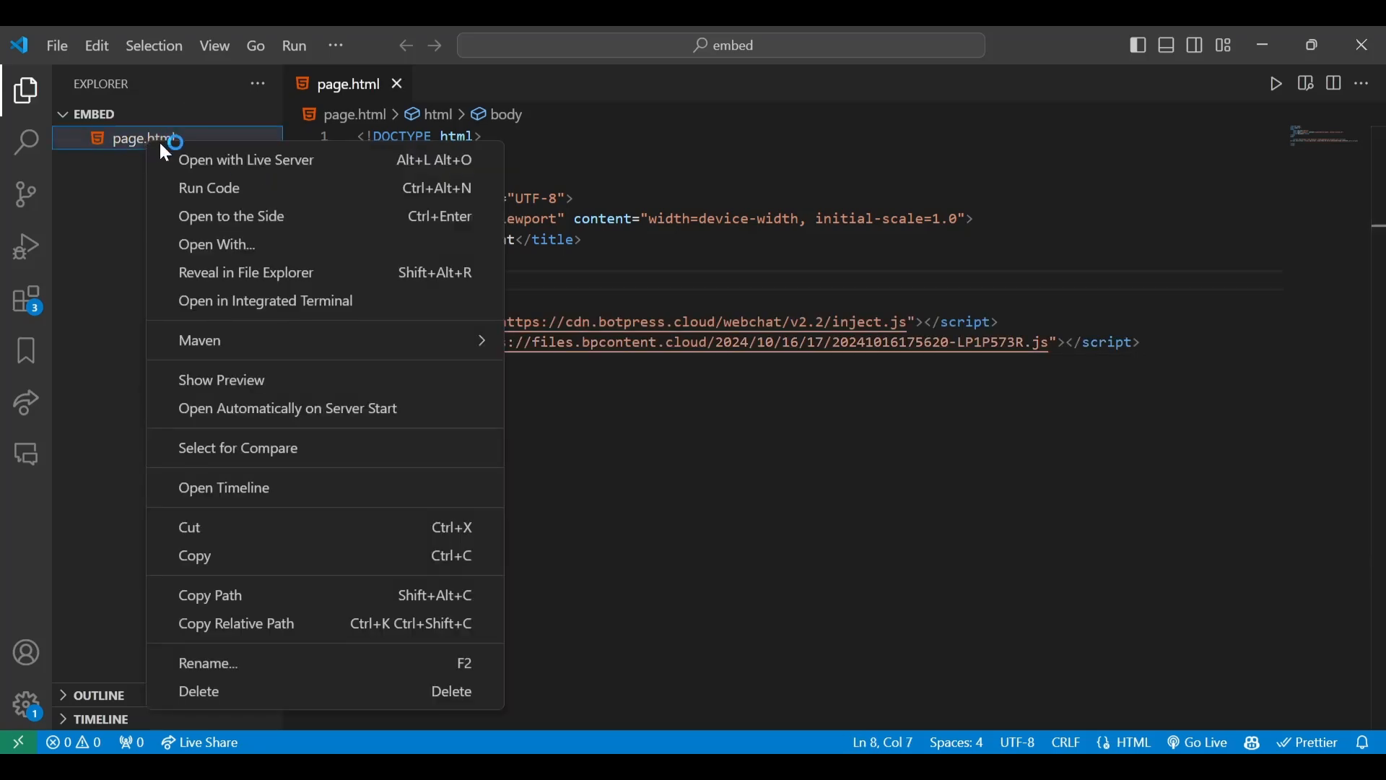
{"action": "left_click", "coordinate": [198, 158]}
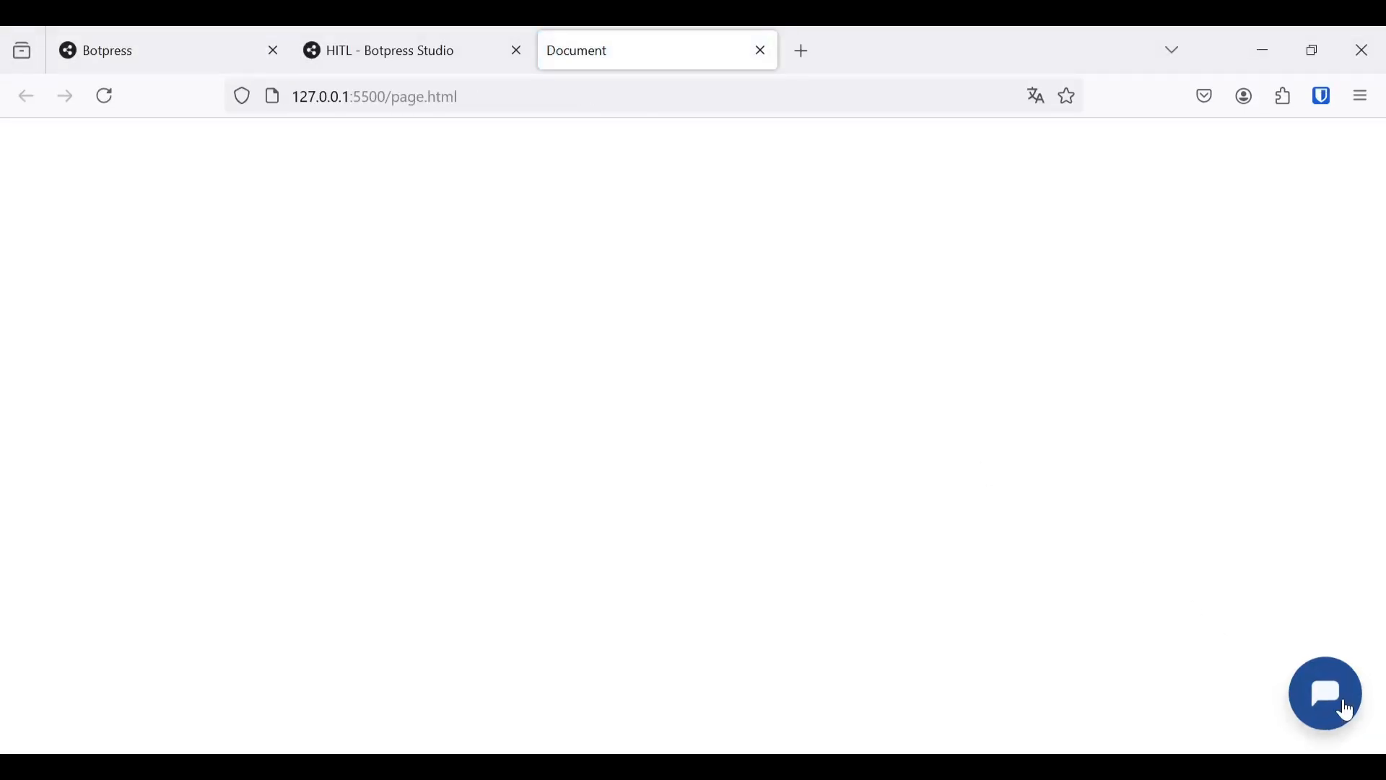
{"action": "left_click", "coordinate": [1347, 713]}
{"action": "left_click", "coordinate": [1040, 615]}
{"action": "type", "text": "sa"}
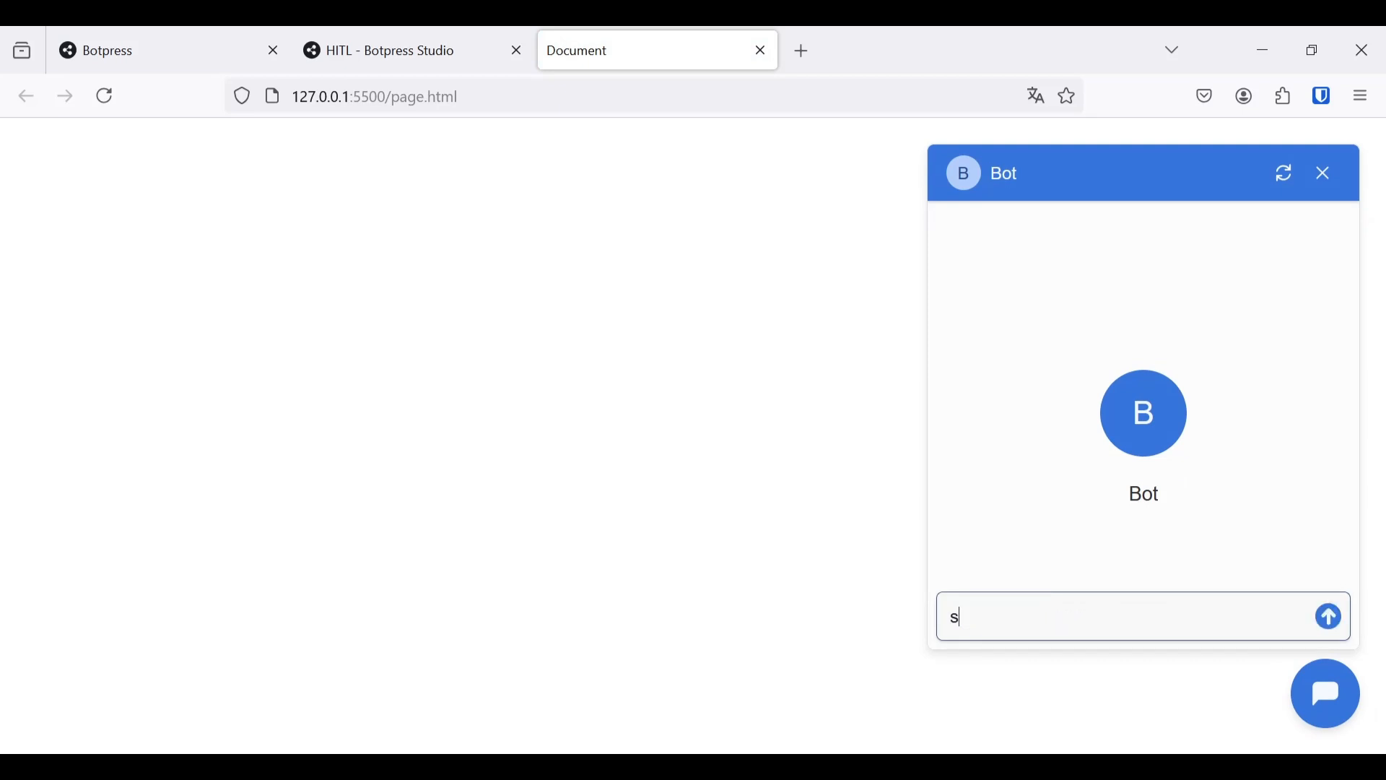
{"action": "key", "text": "Return"}
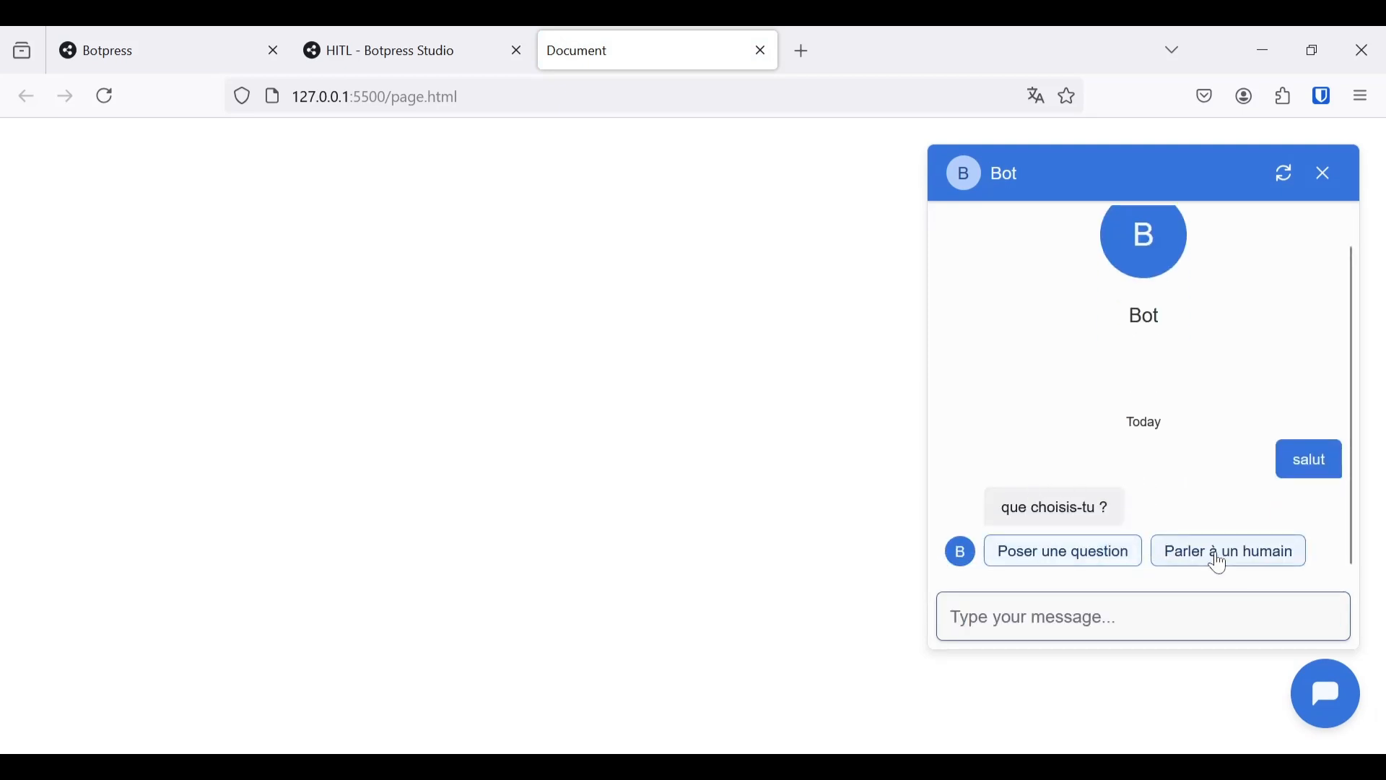
- Choose "Parler à un humain" in the webchat and read the bot's reply
{"action": "left_click", "coordinate": [1225, 563]}
{"action": "left_click_drag", "start_coordinate": [1005, 504], "coordinate": [1135, 563]}
{"action": "left_click", "coordinate": [1136, 563]}
{"action": "left_click", "coordinate": [953, 617]}
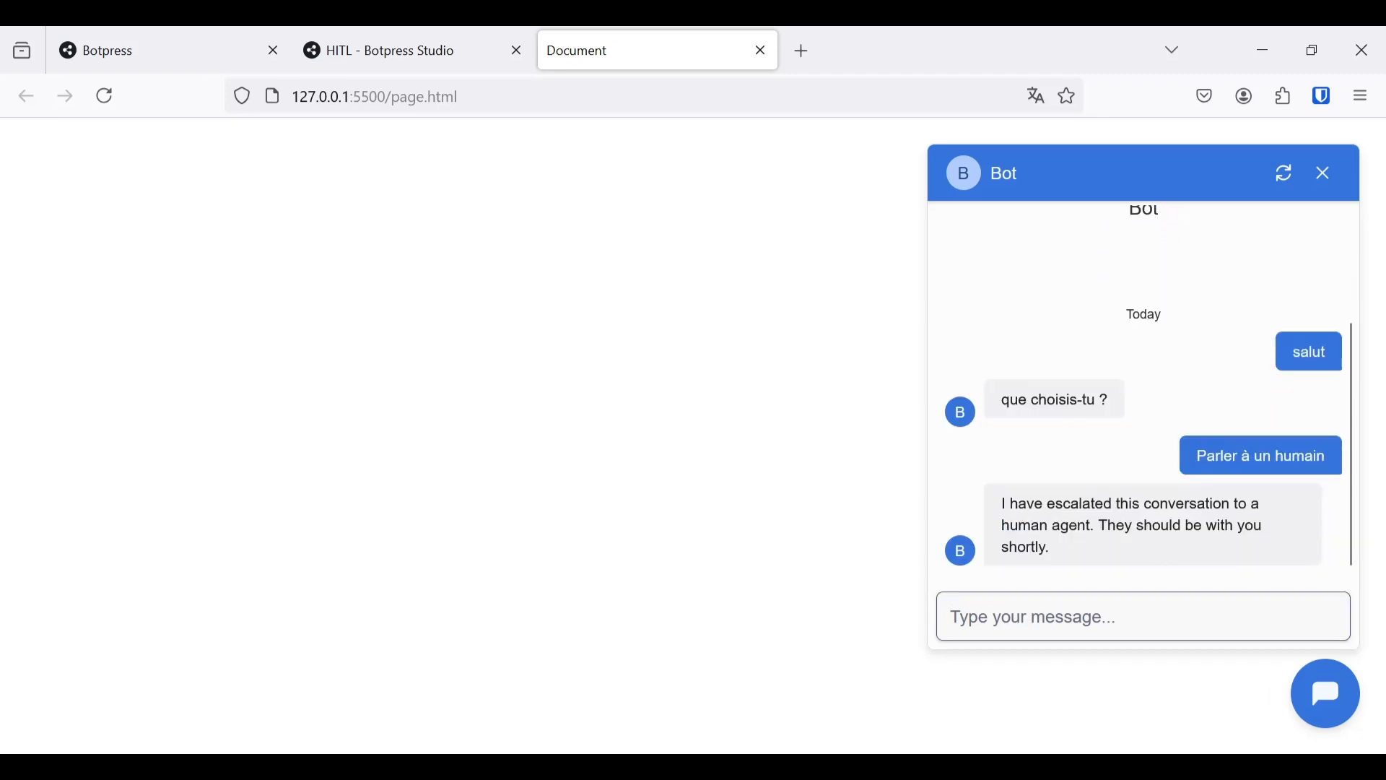
{"action": "left_click_drag", "start_coordinate": [1090, 548], "coordinate": [1005, 503]}
{"action": "left_click", "coordinate": [1058, 611]}
- Return to the Botpress dashboard and open the HITL page of the bot
{"action": "left_click", "coordinate": [163, 36]}
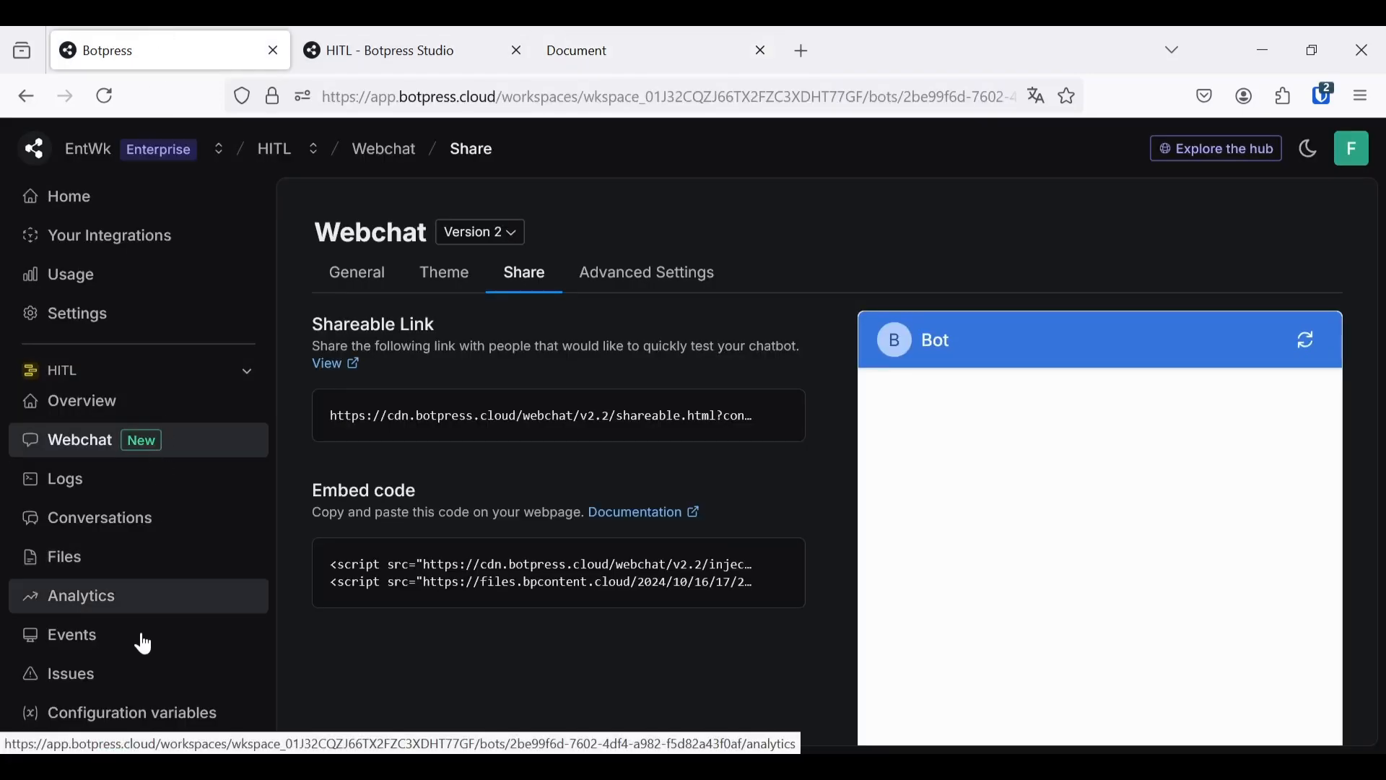
{"action": "left_click", "coordinate": [196, 748]}
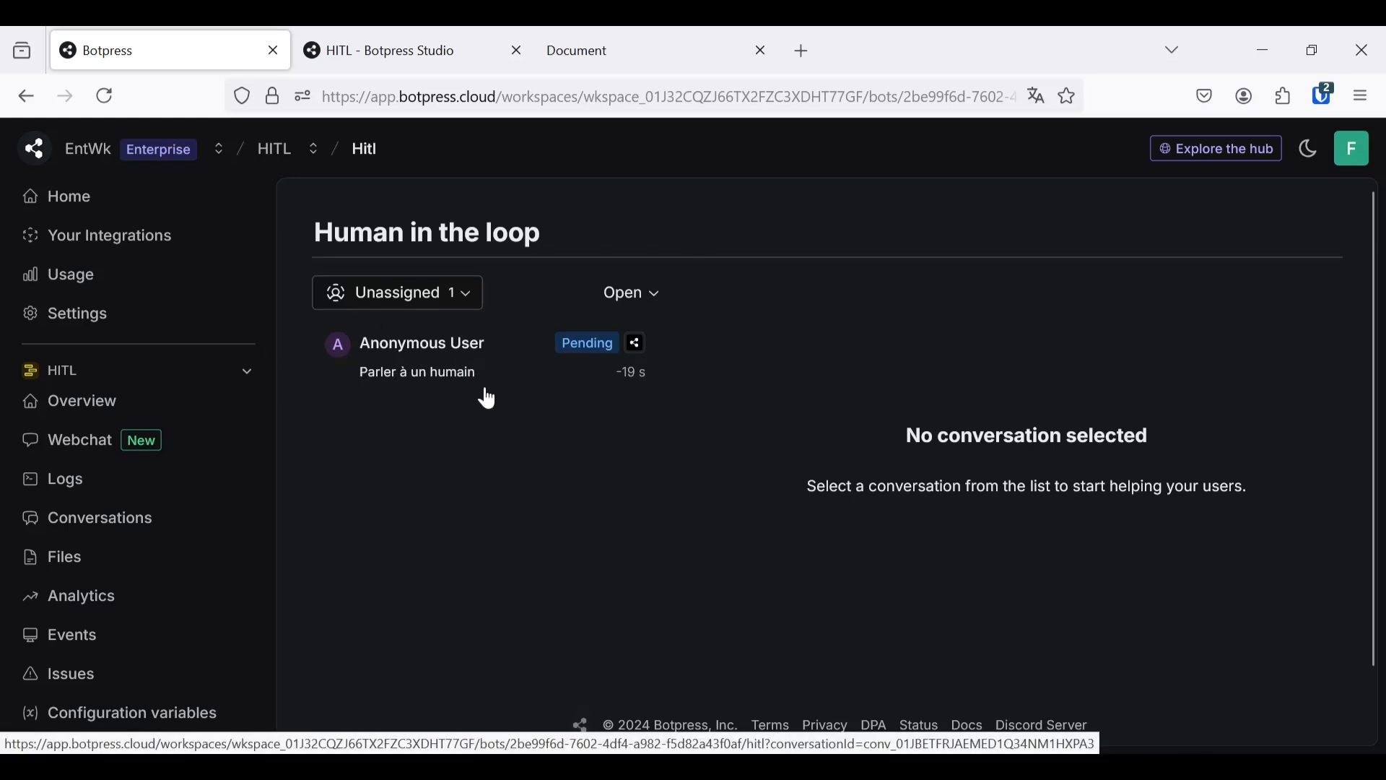
- Open the pending Anonymous User conversation, assign it to yourself and check the join message in the webchat page
{"action": "left_click", "coordinate": [436, 370]}
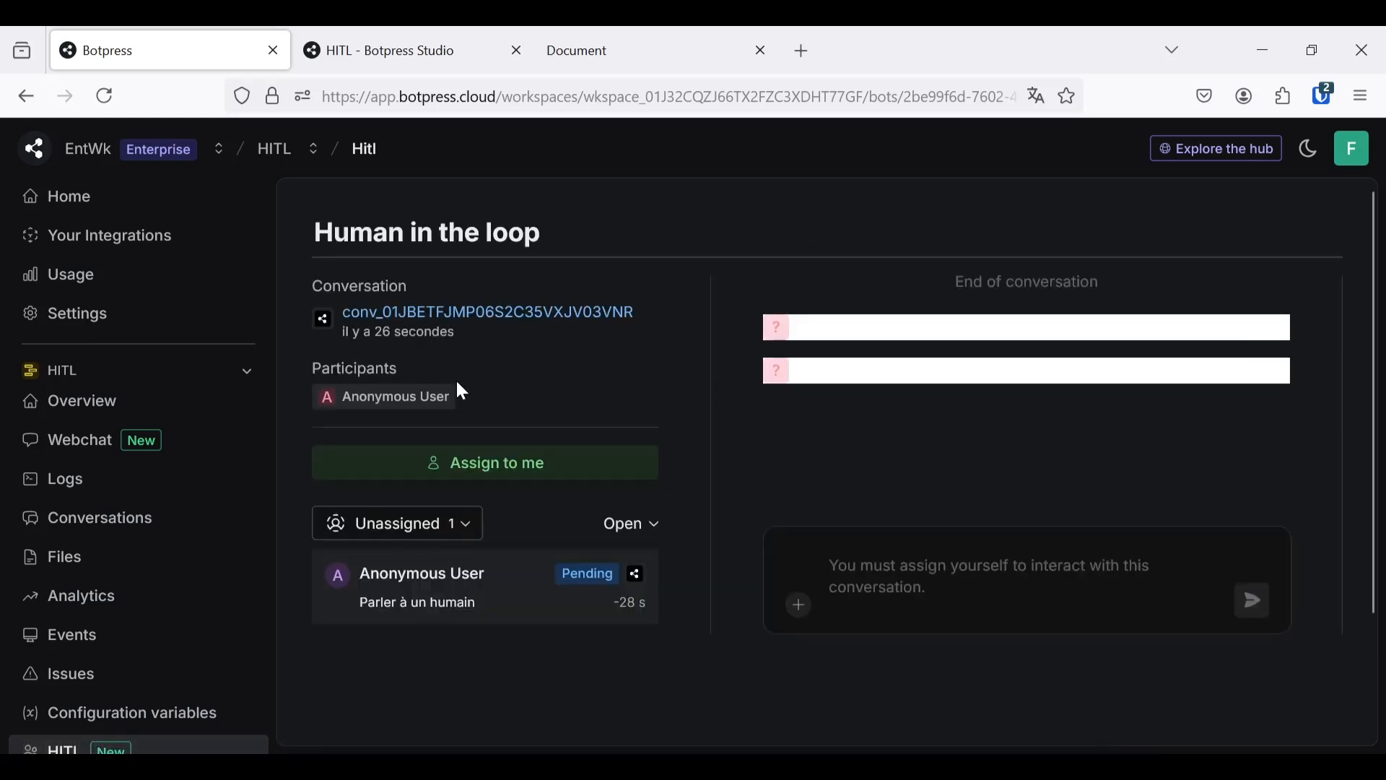
{"action": "left_click", "coordinate": [509, 463]}
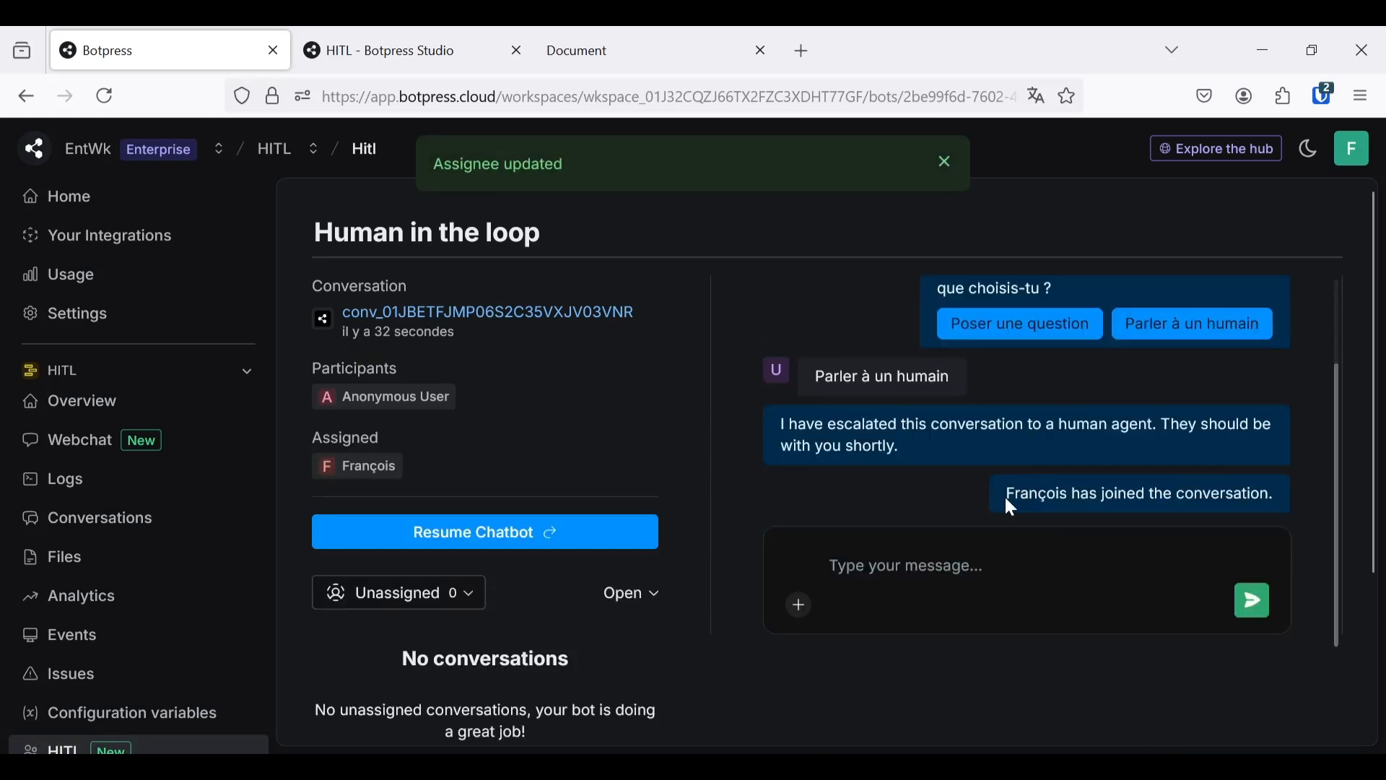
{"action": "left_click", "coordinate": [640, 46]}
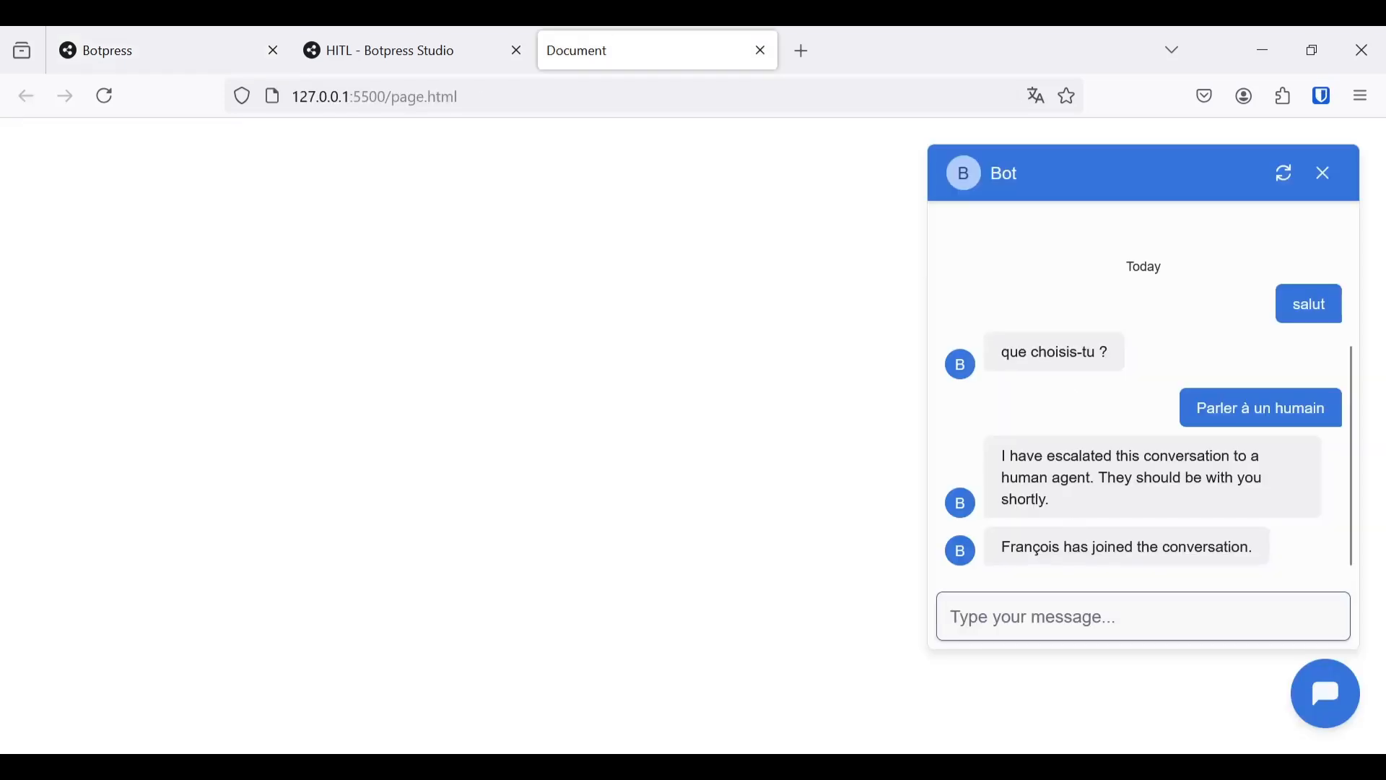
{"action": "left_click_drag", "start_coordinate": [1005, 560], "coordinate": [1120, 554]}
{"action": "left_click", "coordinate": [1119, 554]}
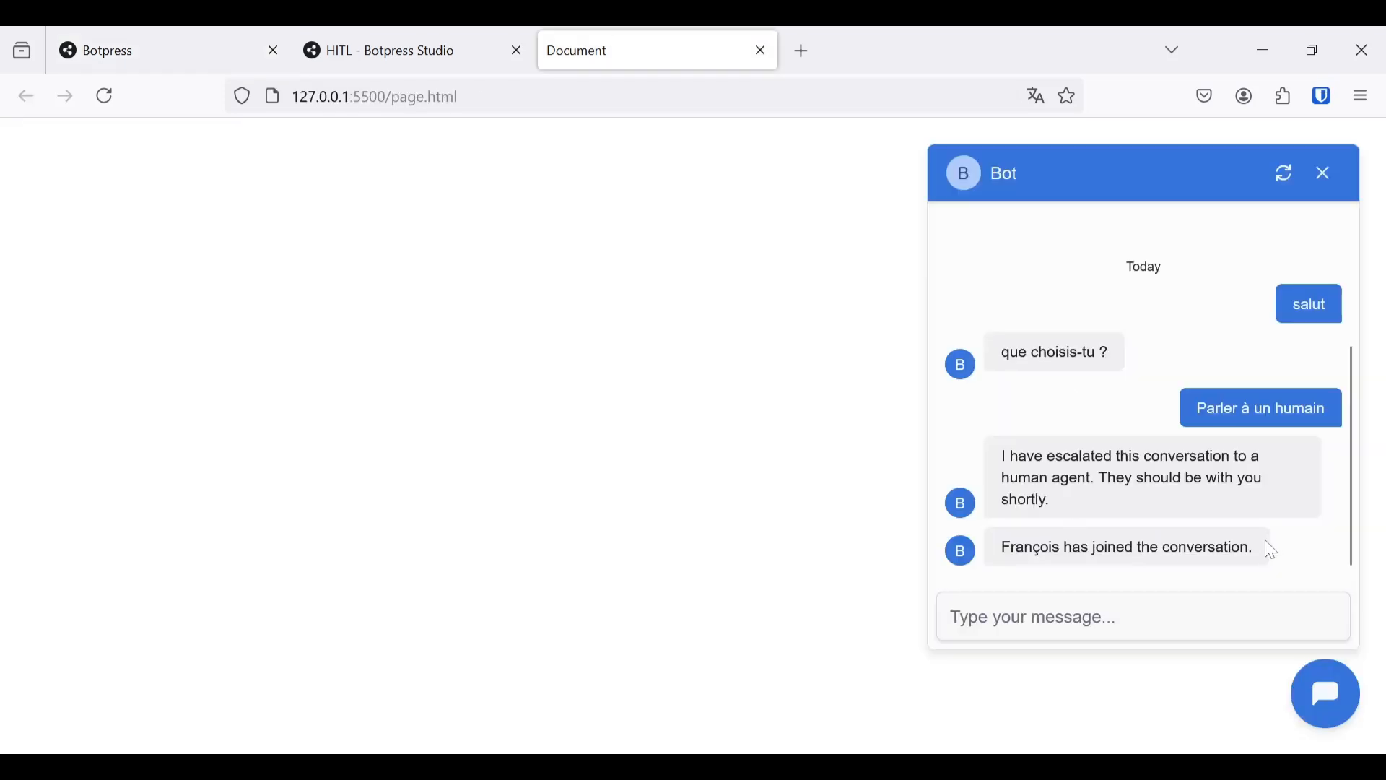
- Return to the Botpress HITL page, review the conversation history and send the reply "bonjour !" as the human agent
{"action": "left_click", "coordinate": [208, 36]}
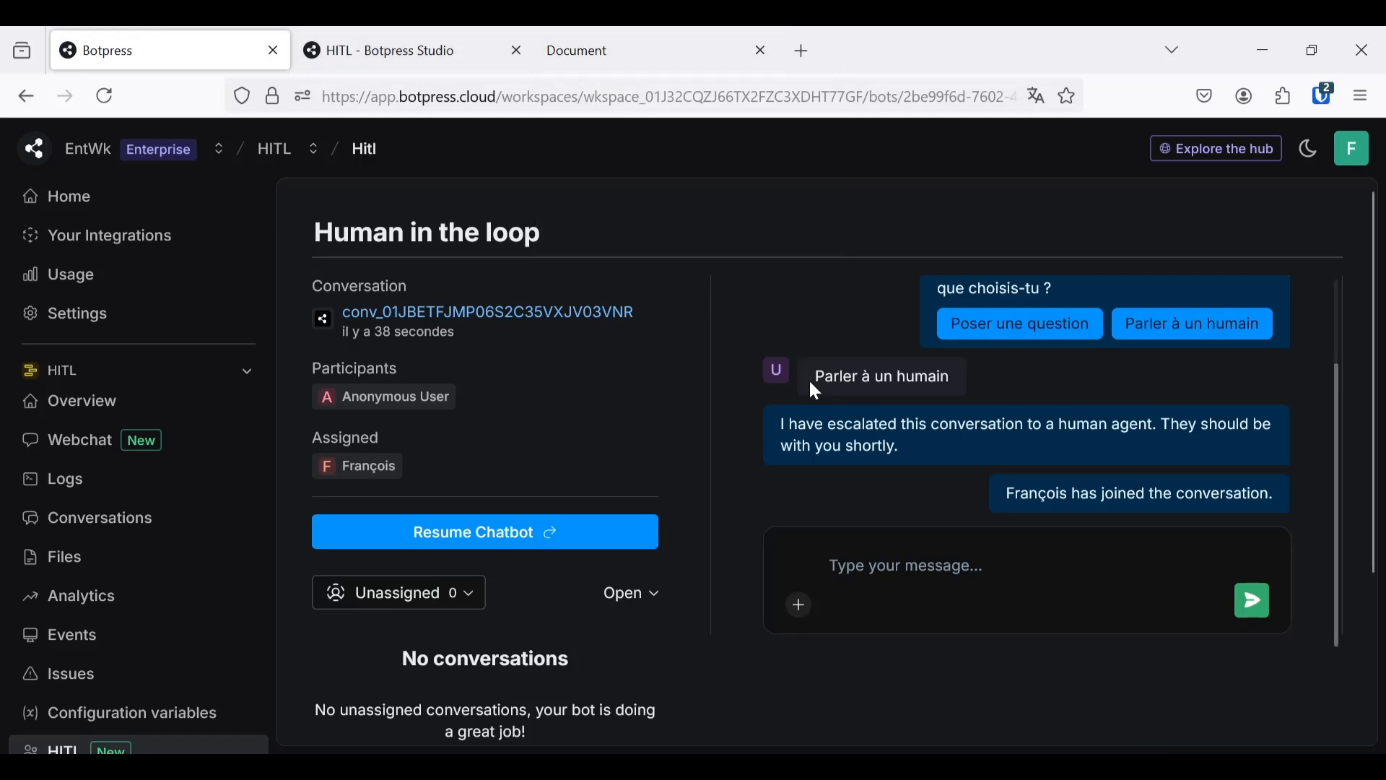
{"action": "left_click", "coordinate": [1011, 574]}
{"action": "scroll", "coordinate": [1099, 410], "scroll_direction": "up", "scroll_amount": 2}
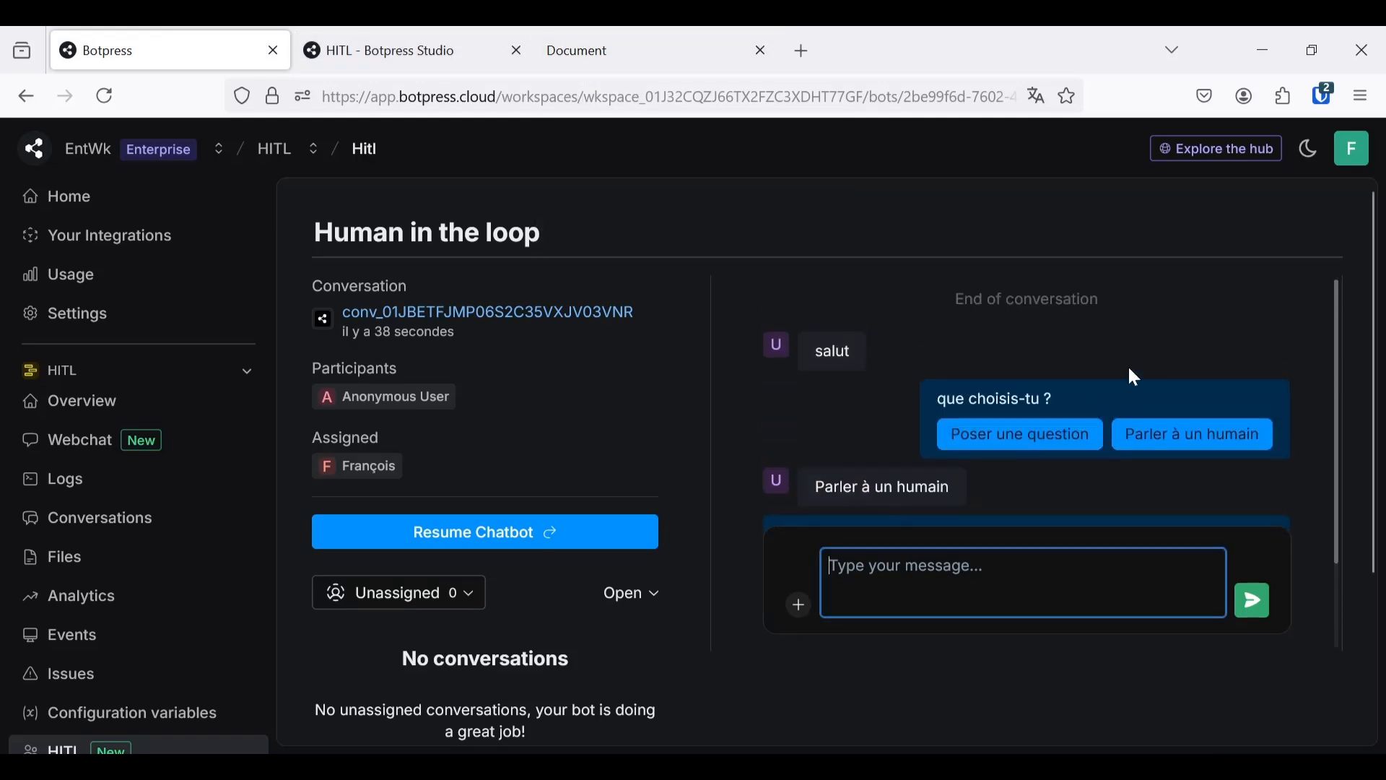
{"action": "scroll", "coordinate": [830, 361], "scroll_direction": "down", "scroll_amount": 2}
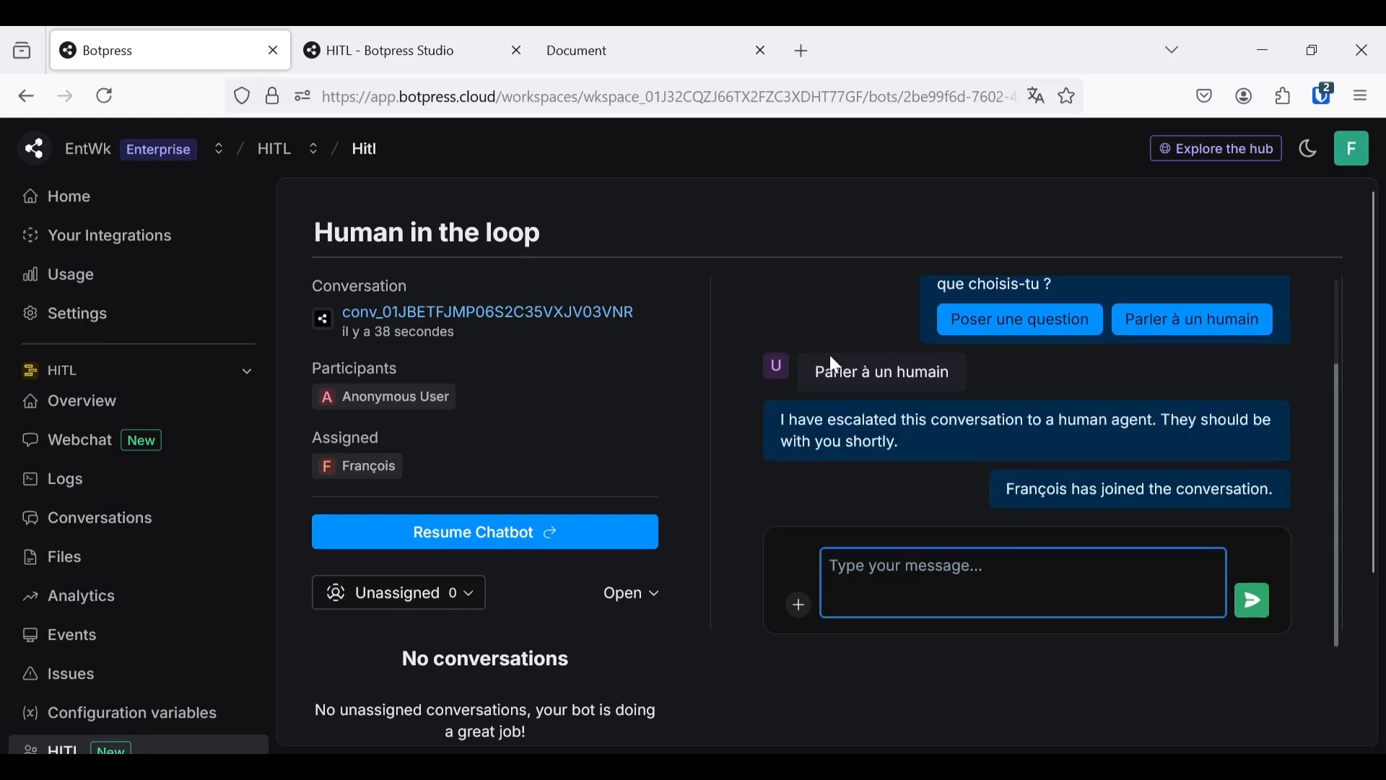
{"action": "scroll", "coordinate": [1021, 405], "scroll_direction": "up", "scroll_amount": 1}
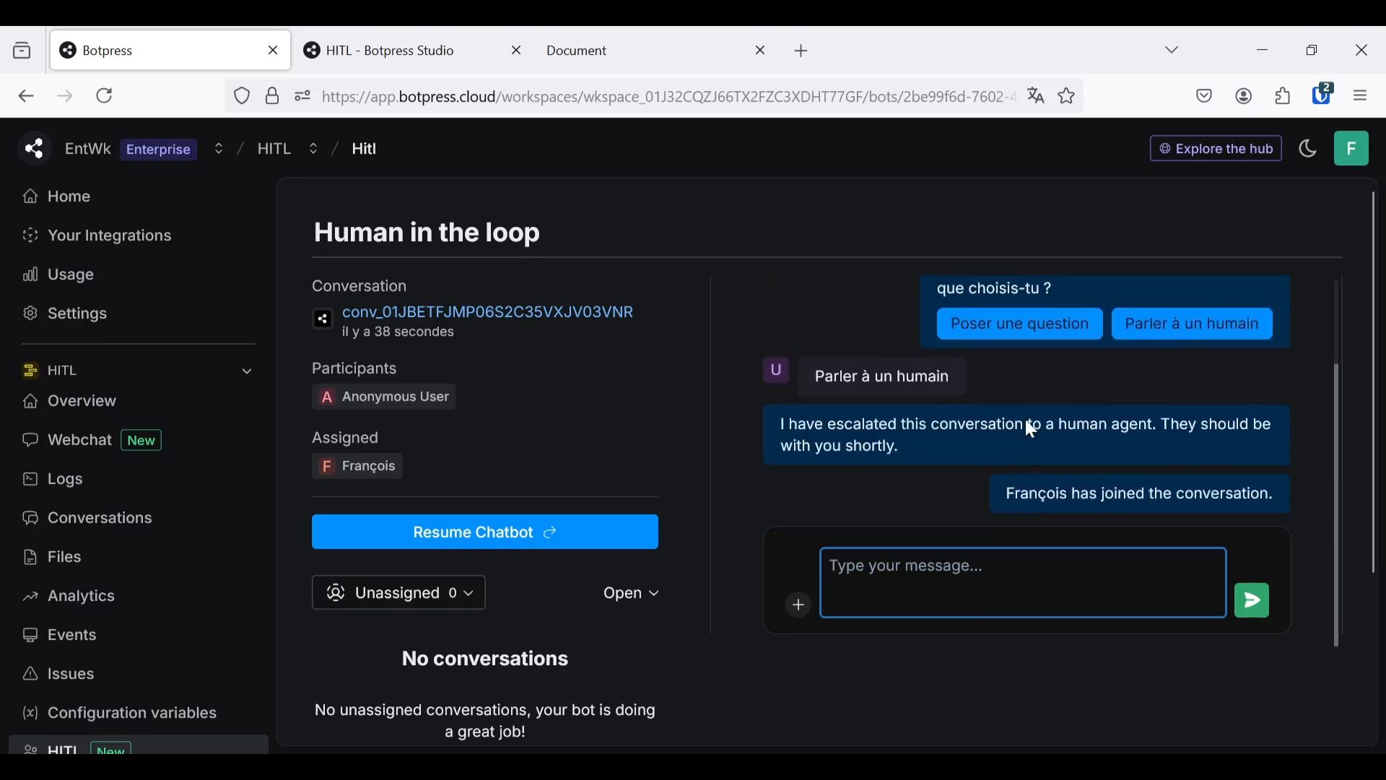
{"action": "type", "text": "bo"}
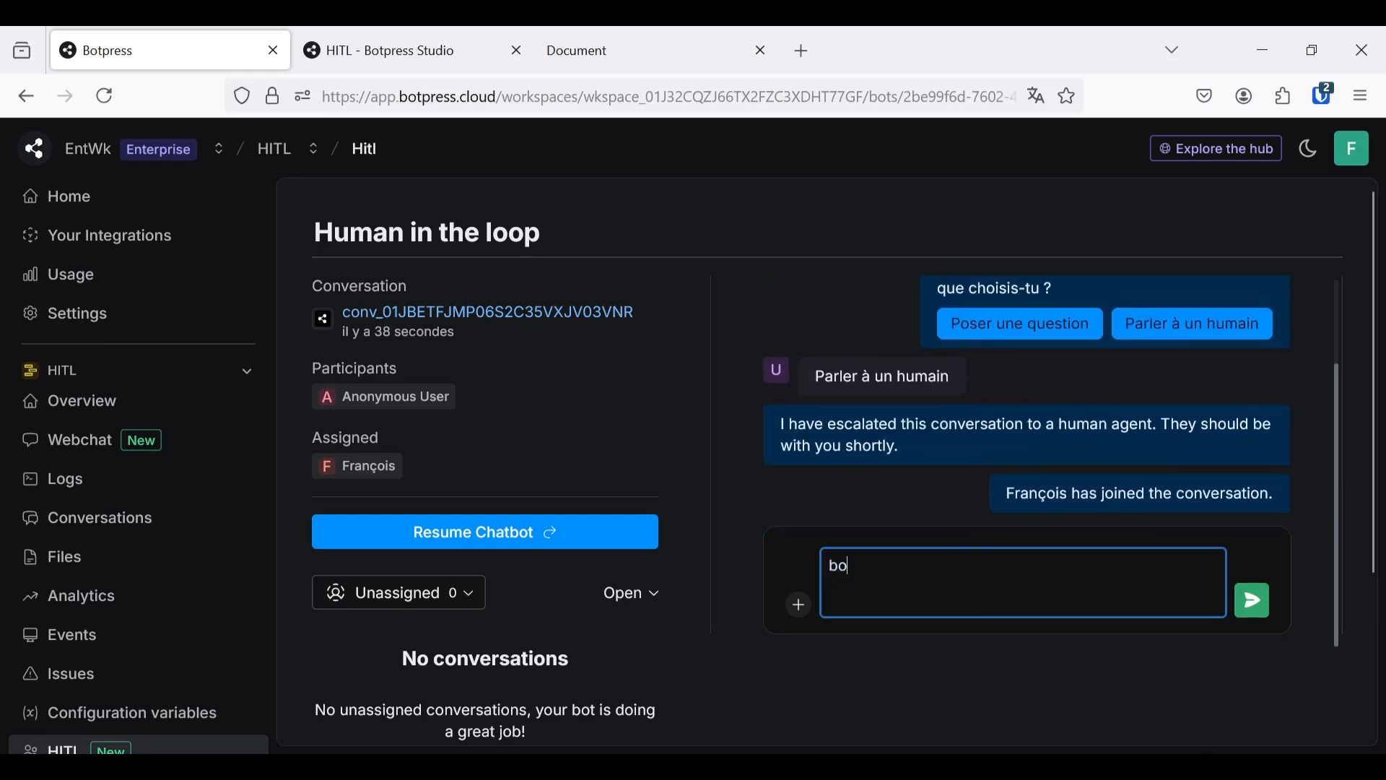
{"action": "type", "text": "njour !"}
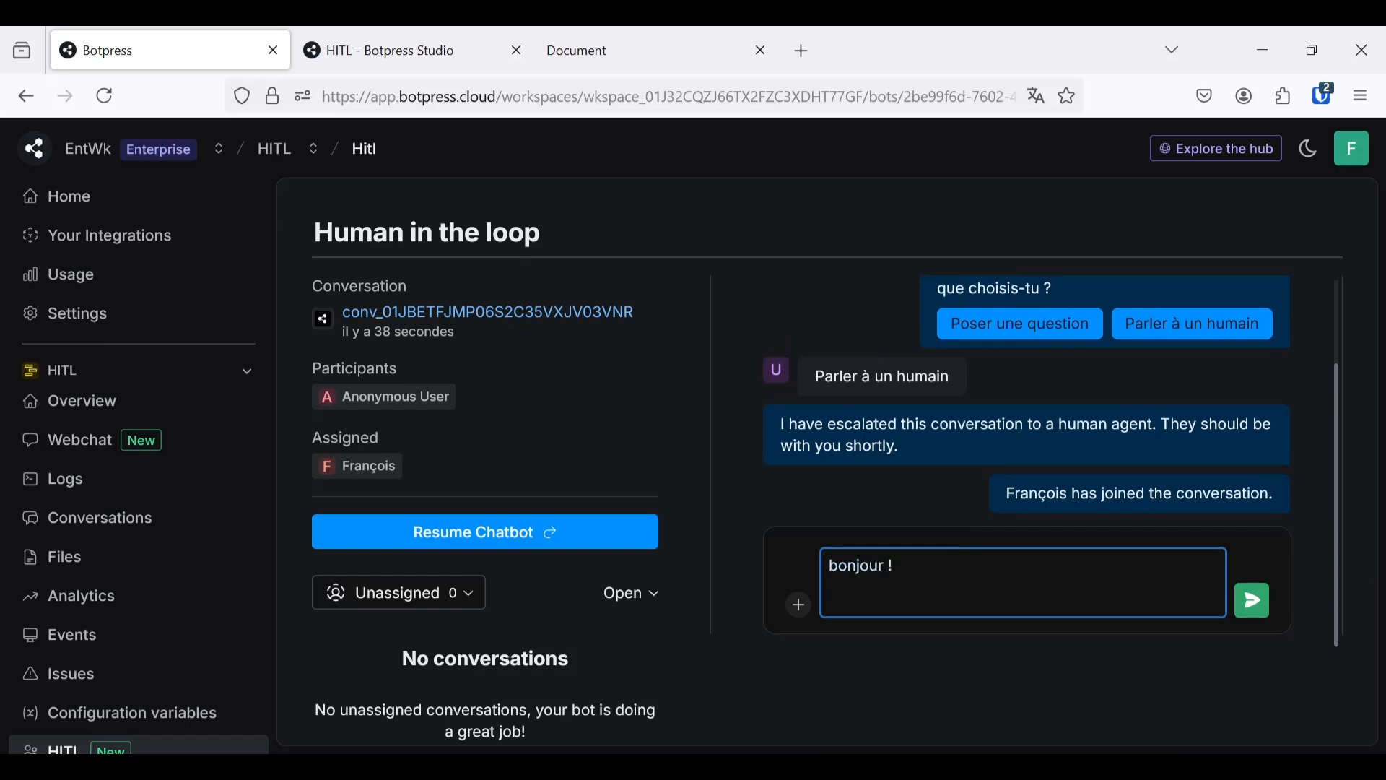
{"action": "key", "text": "Return"}
{"action": "scroll", "coordinate": [1064, 434], "scroll_direction": "up", "scroll_amount": 3}
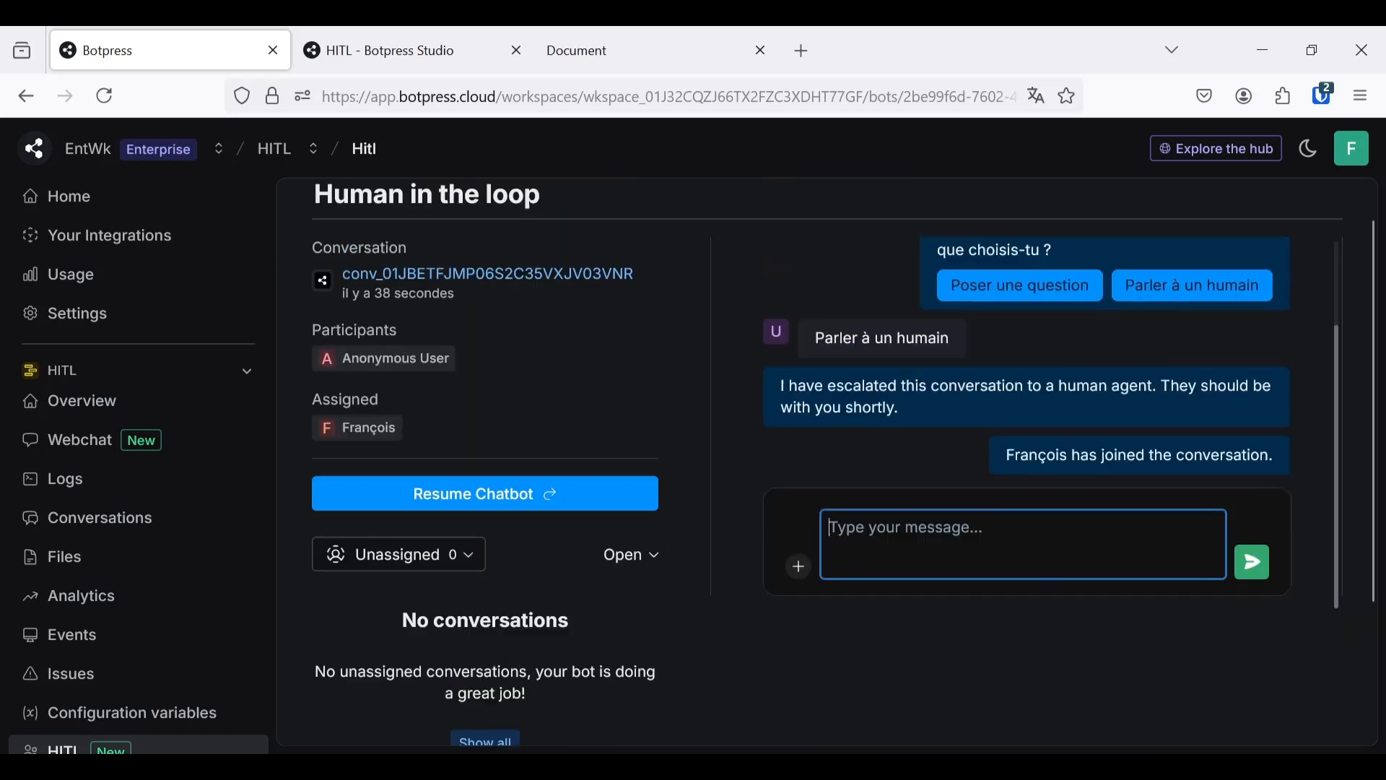
- Switch to the webchat page and send the message "comment ça va" as the visitor
{"action": "left_click", "coordinate": [592, 40]}
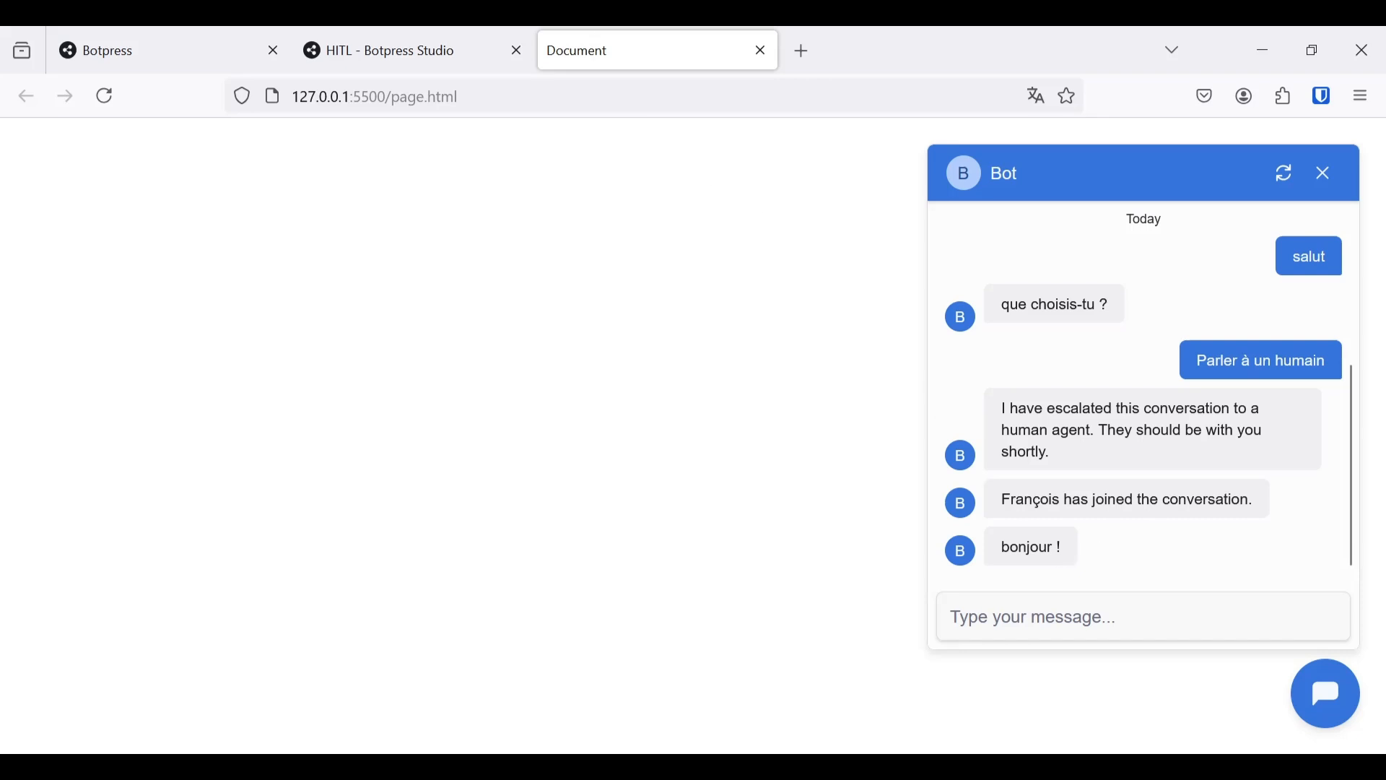
{"action": "left_click", "coordinate": [1141, 619]}
{"action": "type", "text": "comment ça va"}
{"action": "key", "text": "Return"}
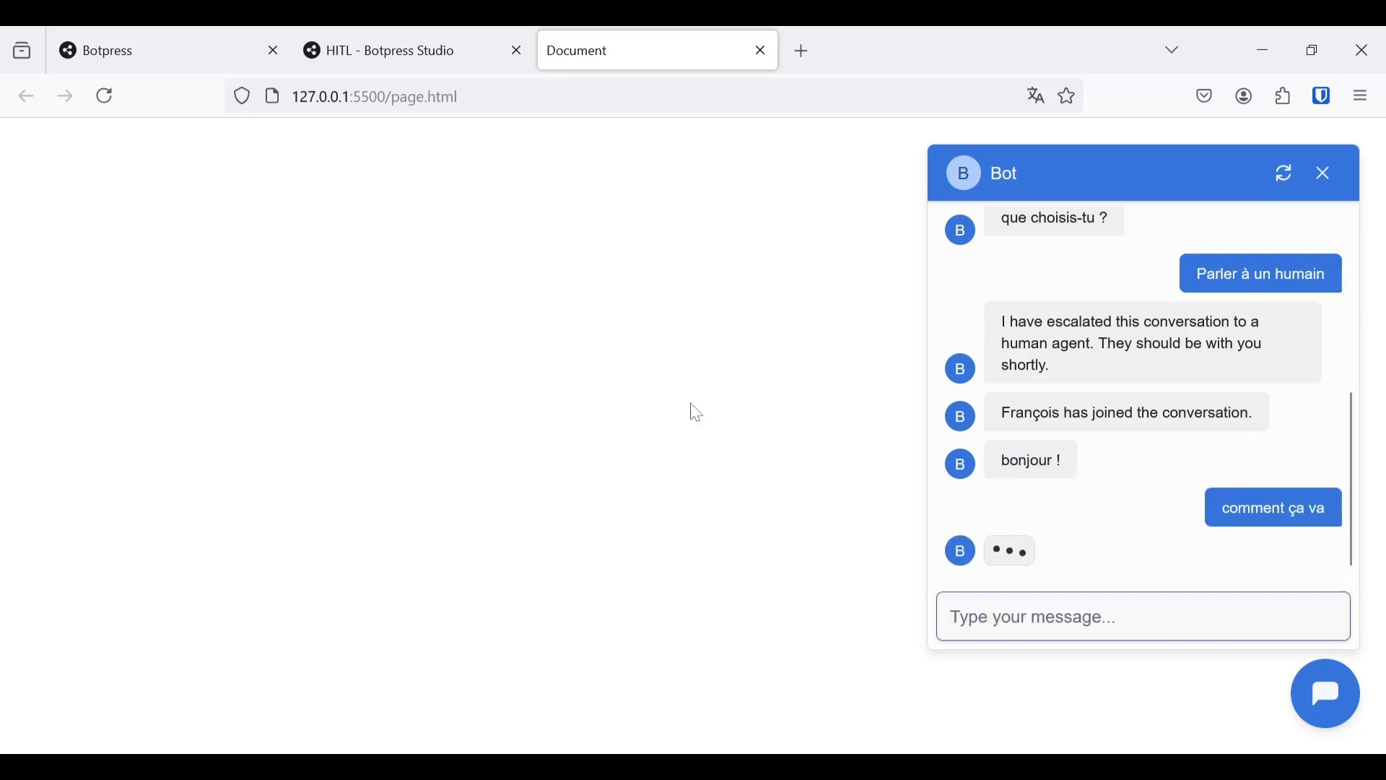
- Answer "ça va bien" from the HITL page of the Botpress dashboard and check the reply in the webchat page
{"action": "left_click", "coordinate": [152, 33]}
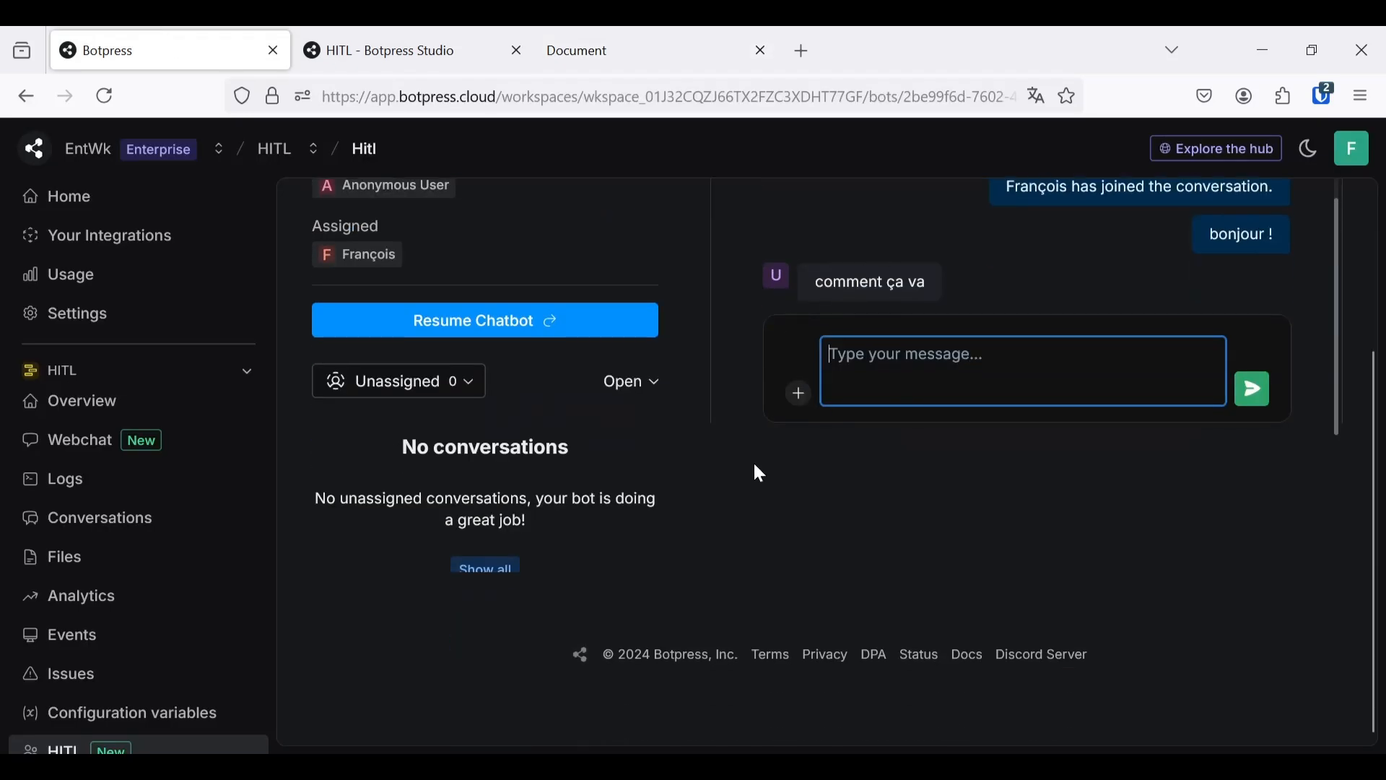
{"action": "scroll", "coordinate": [751, 506], "scroll_direction": "up", "scroll_amount": 3}
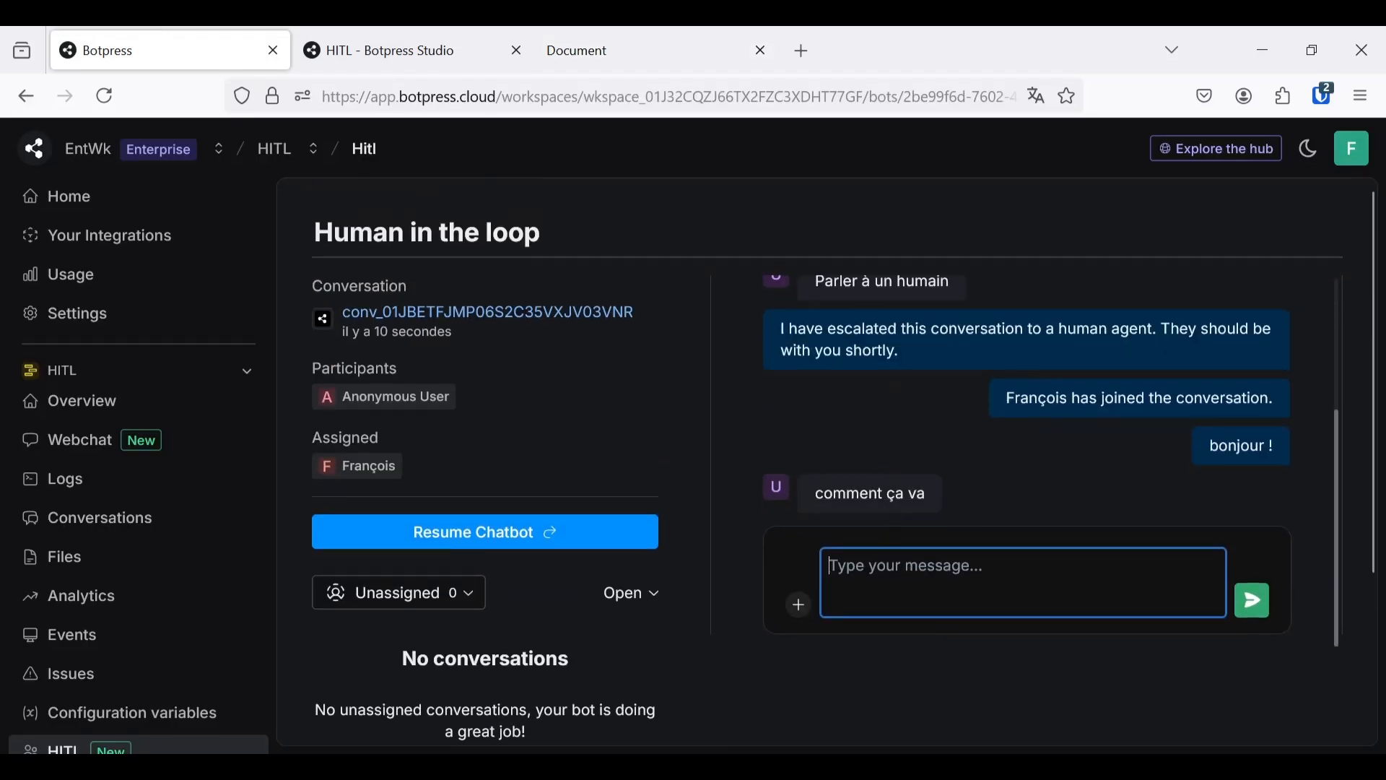
{"action": "type", "text": "ça va bien"}
{"action": "key", "text": "Return"}
{"action": "left_click", "coordinate": [593, 59]}
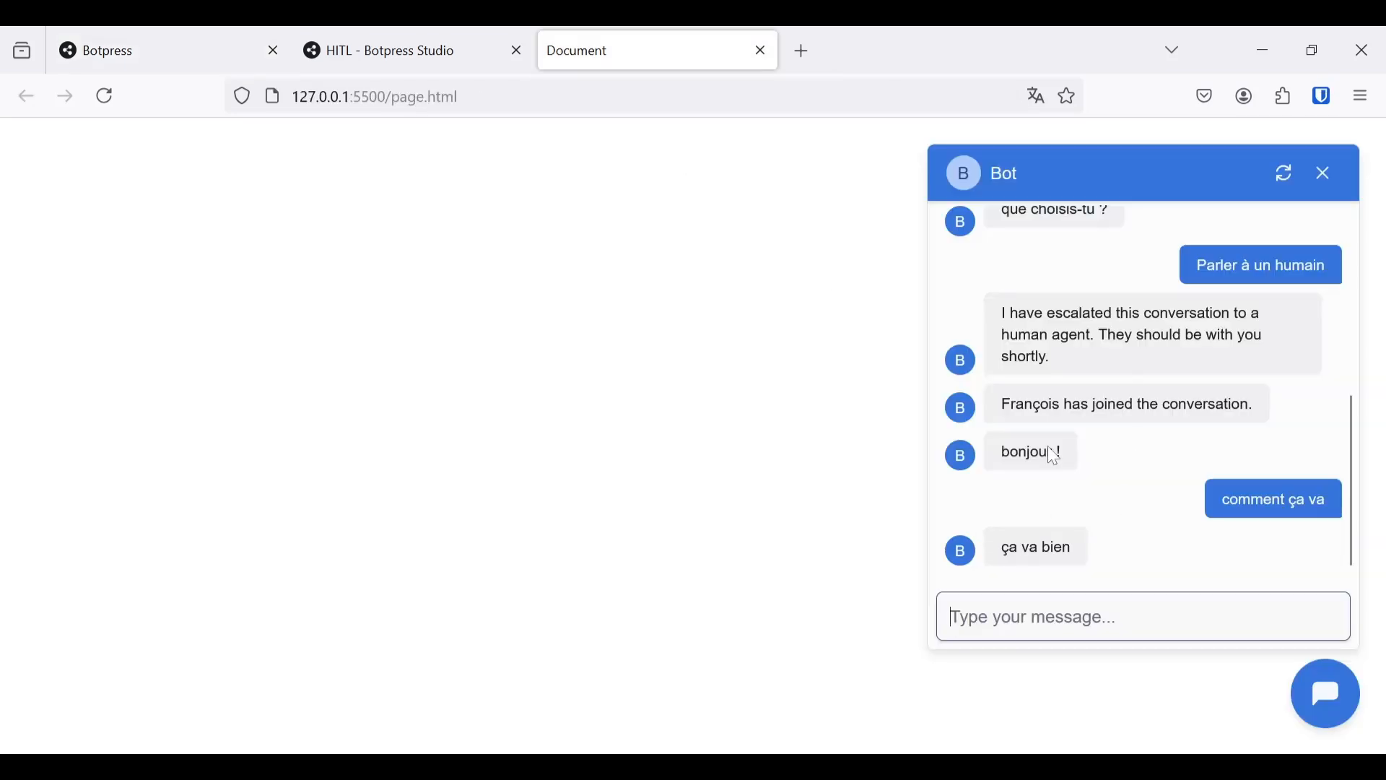
- Return to the HITL page, hand the conversation back to the chatbot and check the conversation assignment filter
{"action": "left_click", "coordinate": [108, 52]}
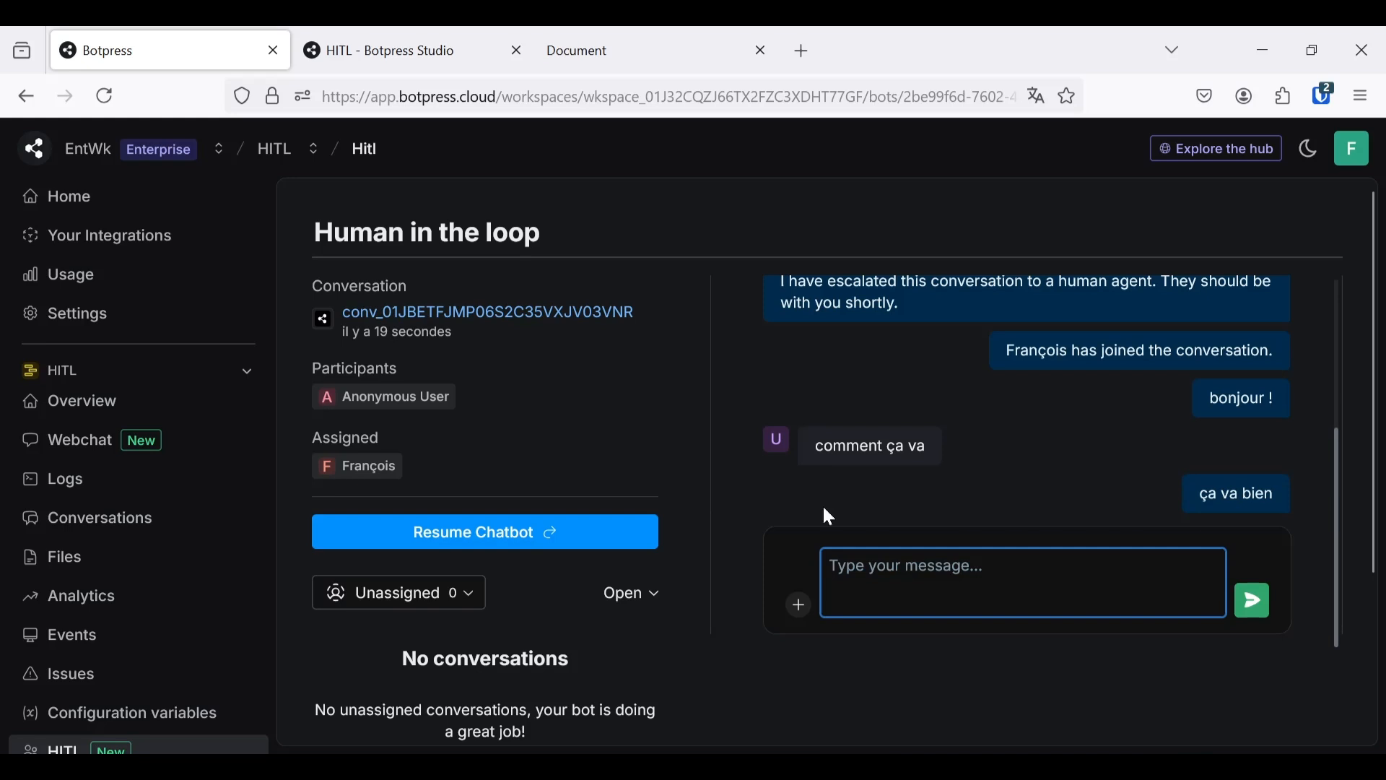
{"action": "left_click", "coordinate": [622, 538]}
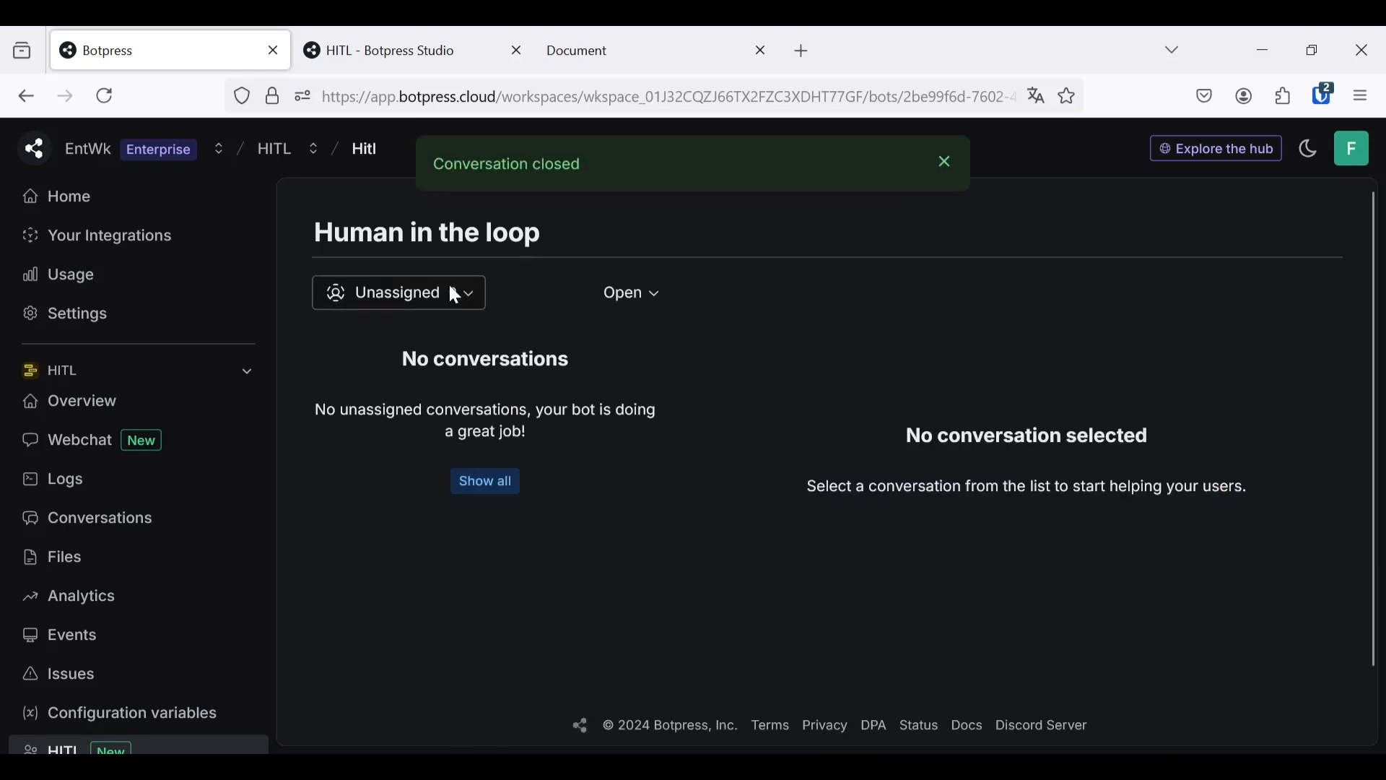
{"action": "left_click", "coordinate": [453, 295]}
{"action": "left_click", "coordinate": [609, 323]}
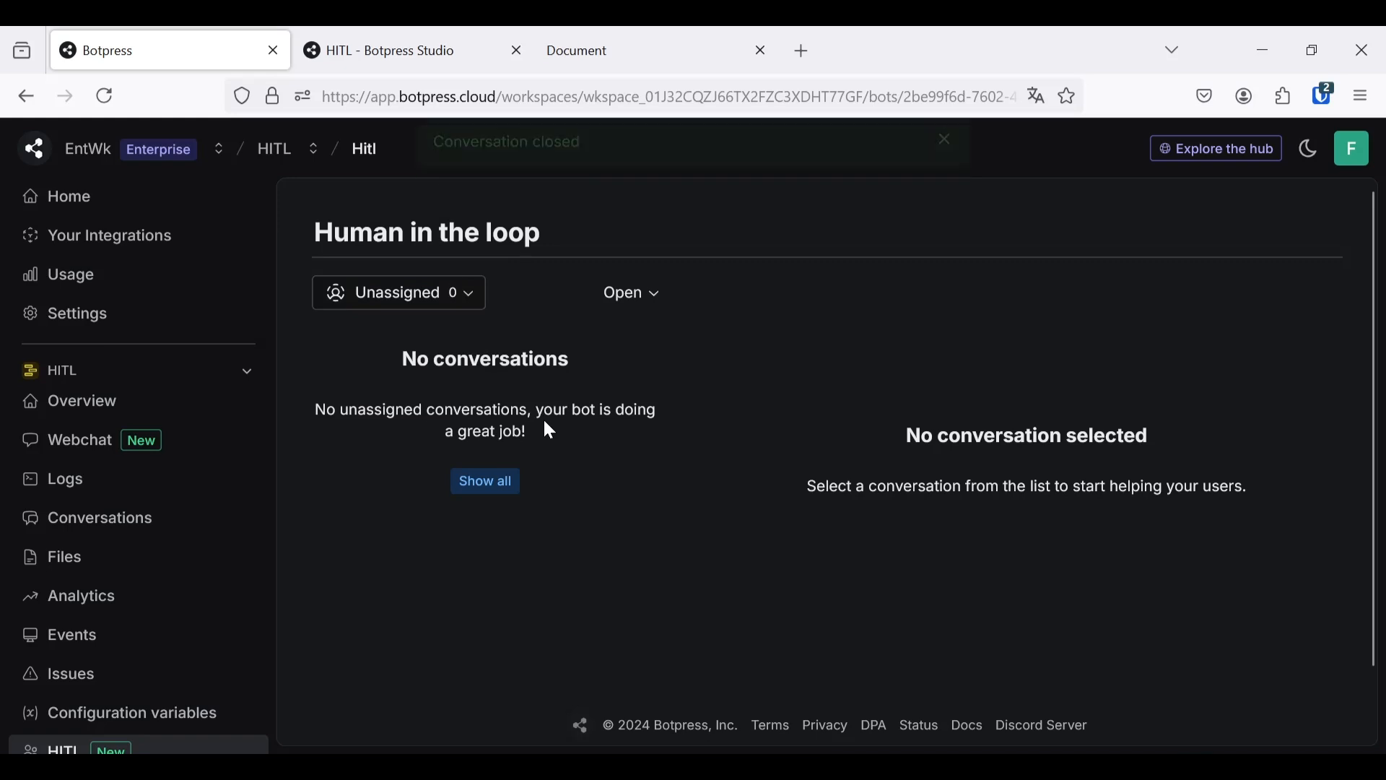
- Read the message sent to the visitor at handback in the webchat, and examine the Escalate to a Human node in Botpress Studio
{"action": "left_click", "coordinate": [649, 39]}
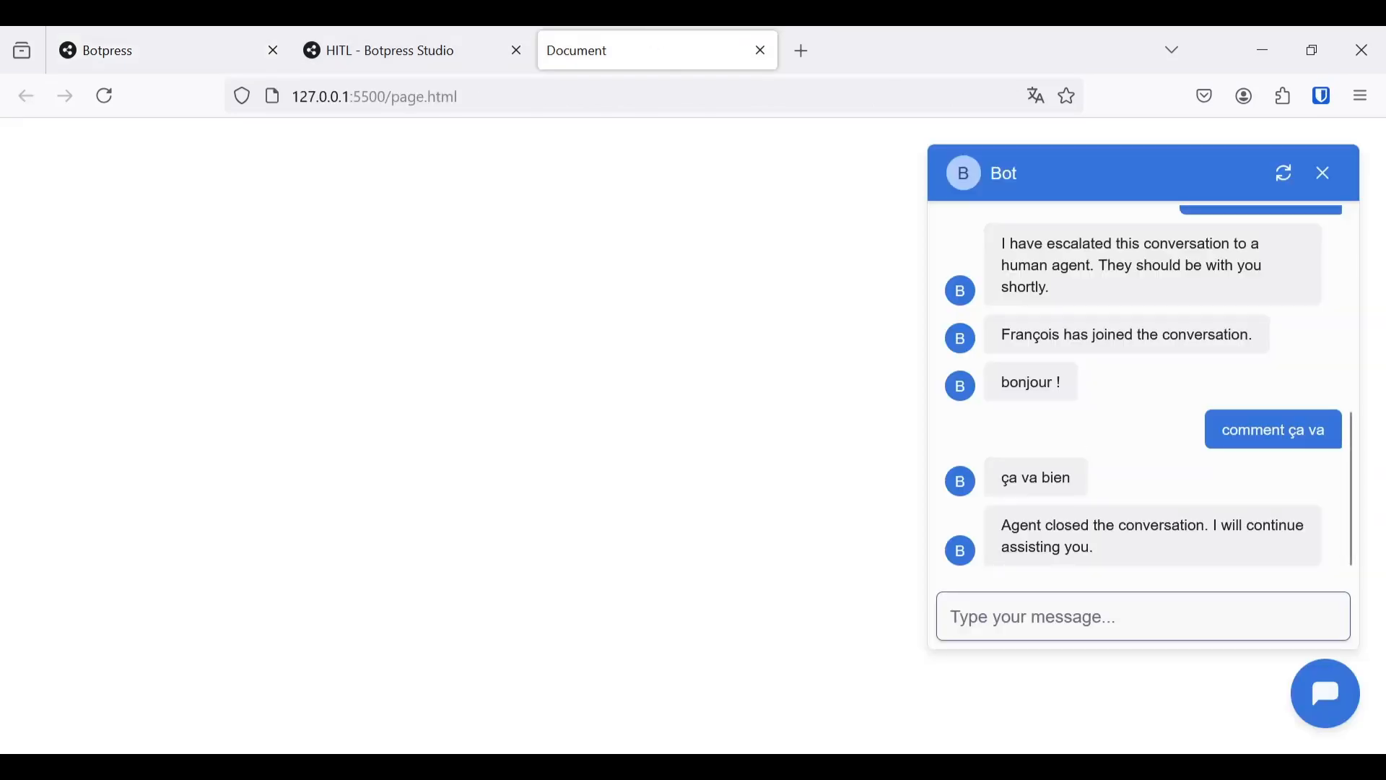
{"action": "left_click_drag", "start_coordinate": [1003, 527], "coordinate": [1170, 550]}
{"action": "left_click", "coordinate": [1151, 552]}
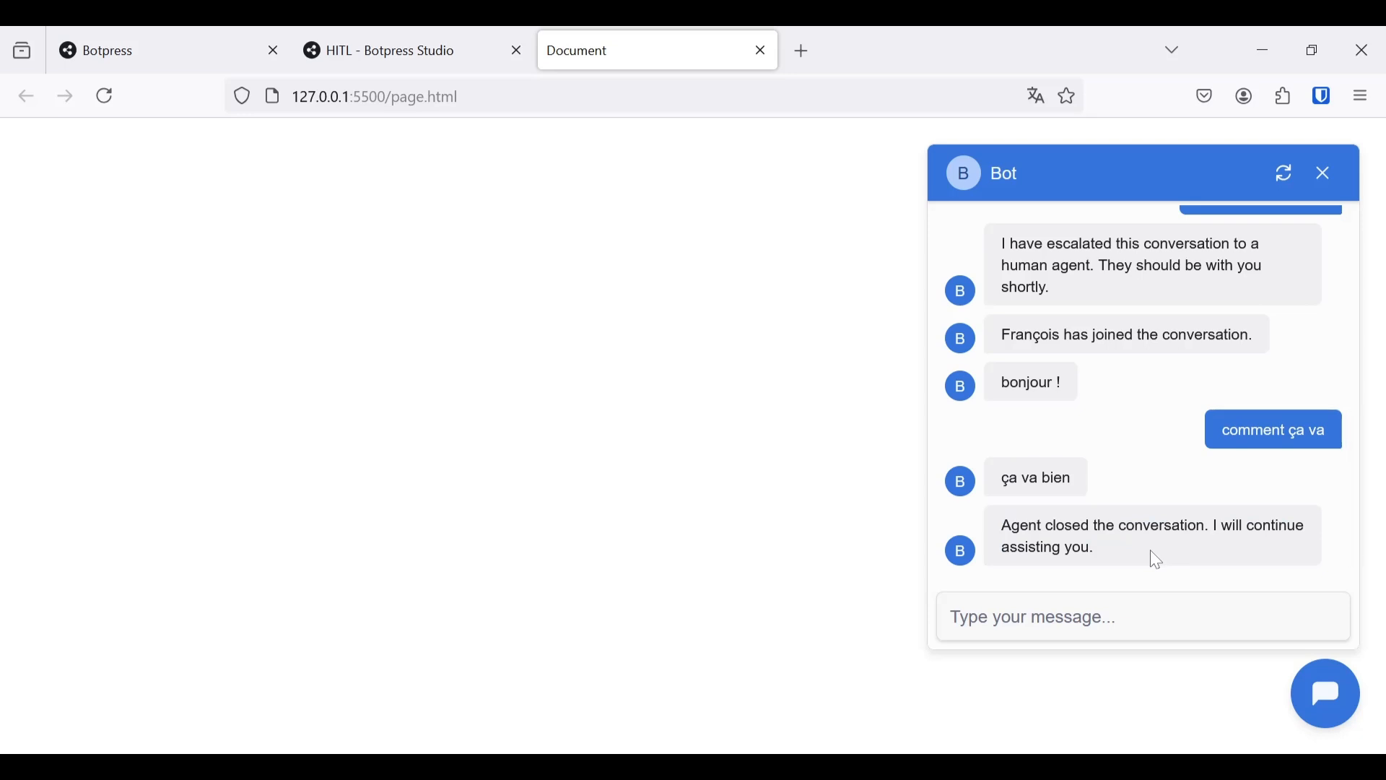
{"action": "left_click", "coordinate": [1086, 618]}
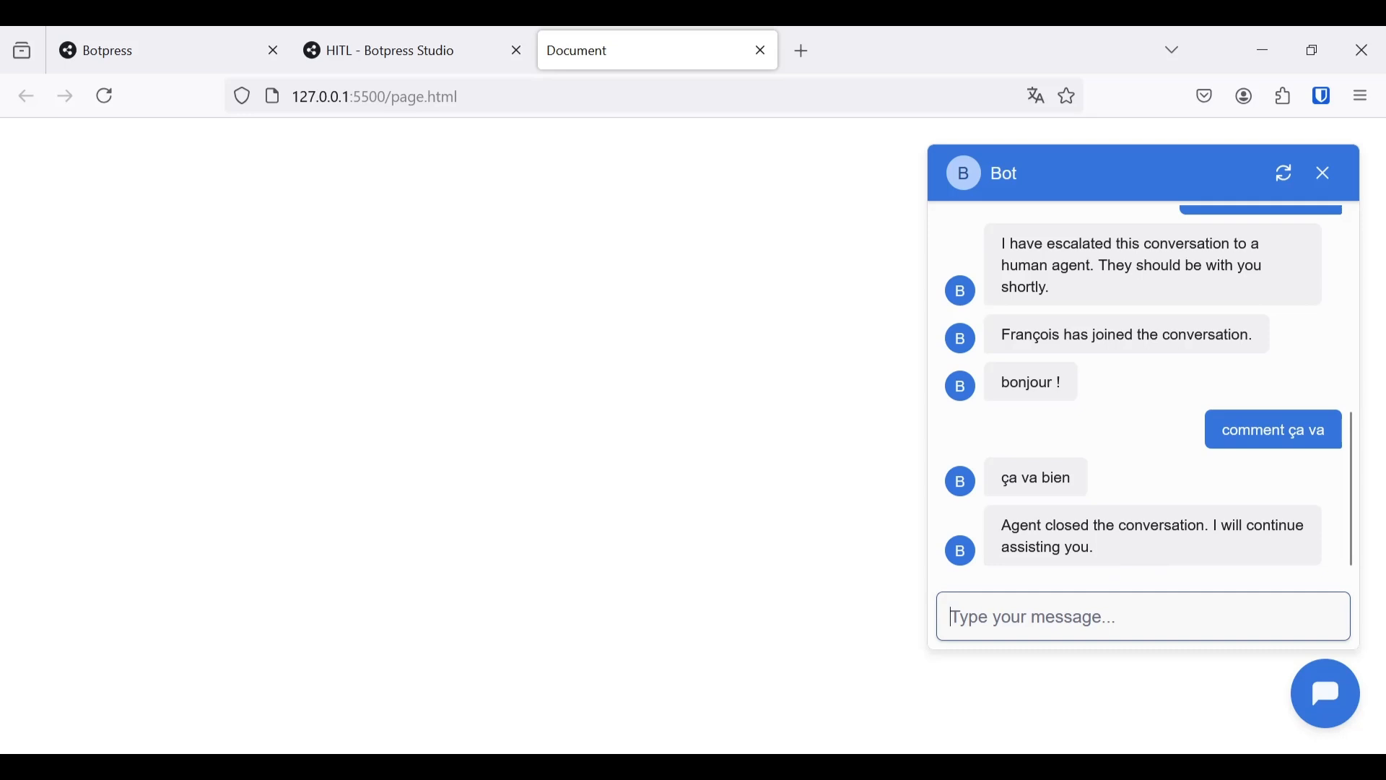
{"action": "left_click", "coordinate": [504, 36]}
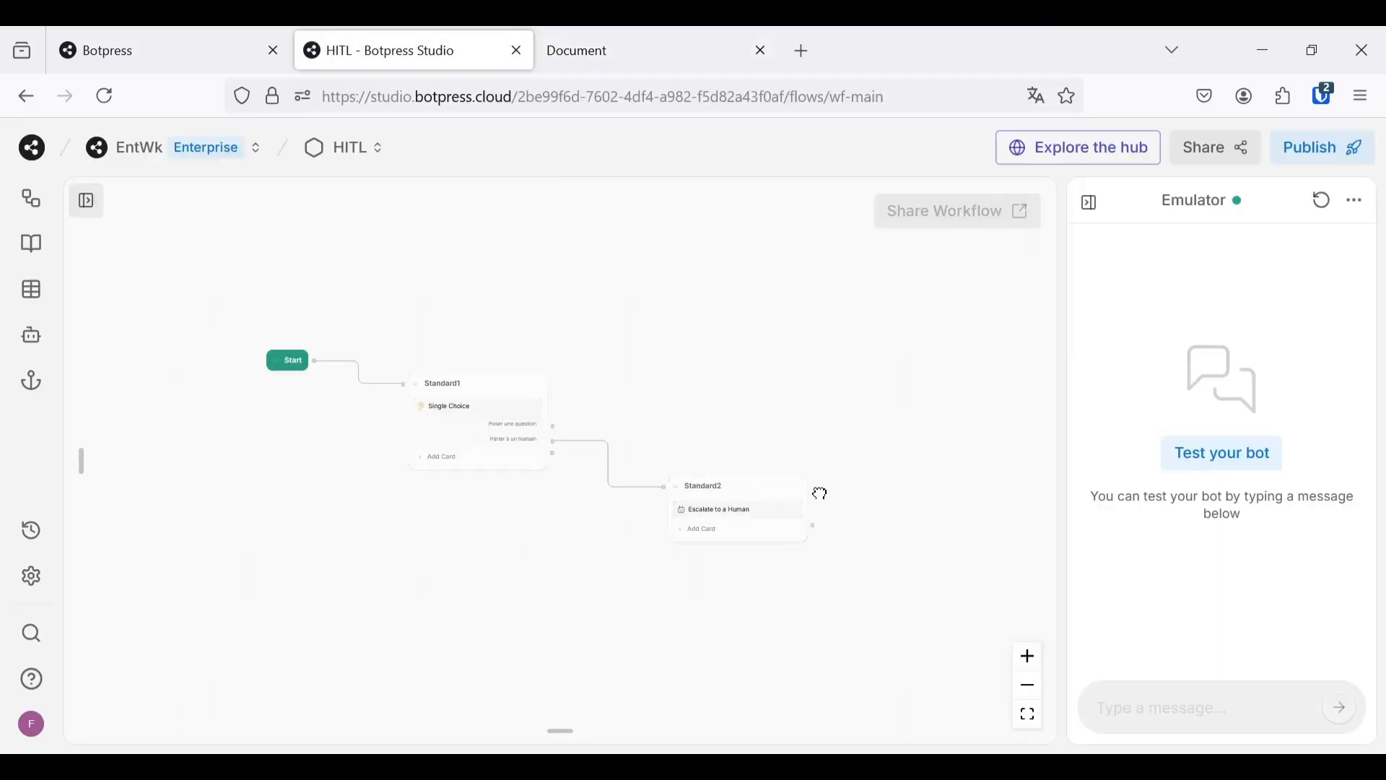
{"action": "scroll", "coordinate": [650, 480], "scroll_direction": "up", "scroll_amount": 3}
{"action": "scroll", "coordinate": [696, 534], "scroll_direction": "down", "scroll_amount": 2}
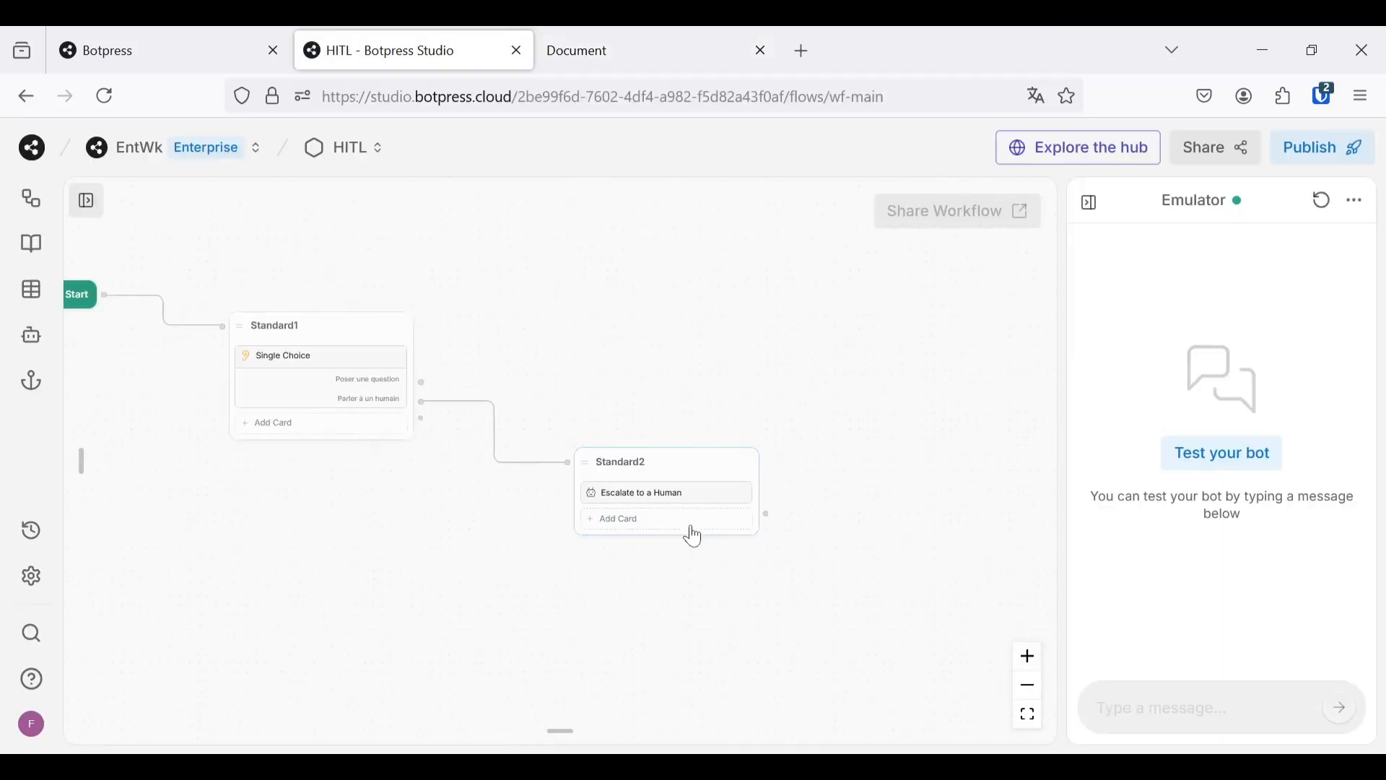
{"action": "left_click_drag", "start_coordinate": [634, 570], "coordinate": [778, 533]}
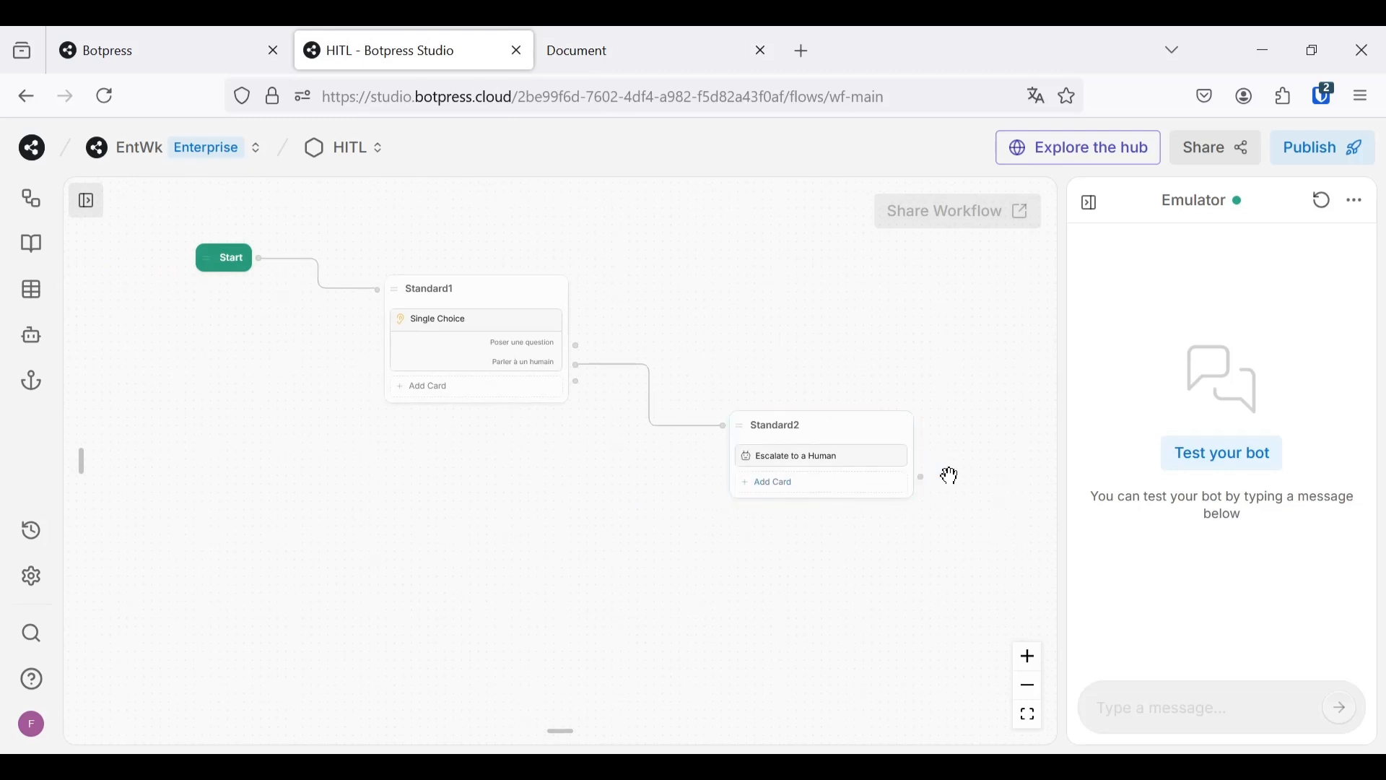
- Return to the webchat page and send the message "salut" to the bot
{"action": "left_click", "coordinate": [693, 52]}
{"action": "left_click", "coordinate": [1005, 649]}
{"action": "type", "text": "salut"}
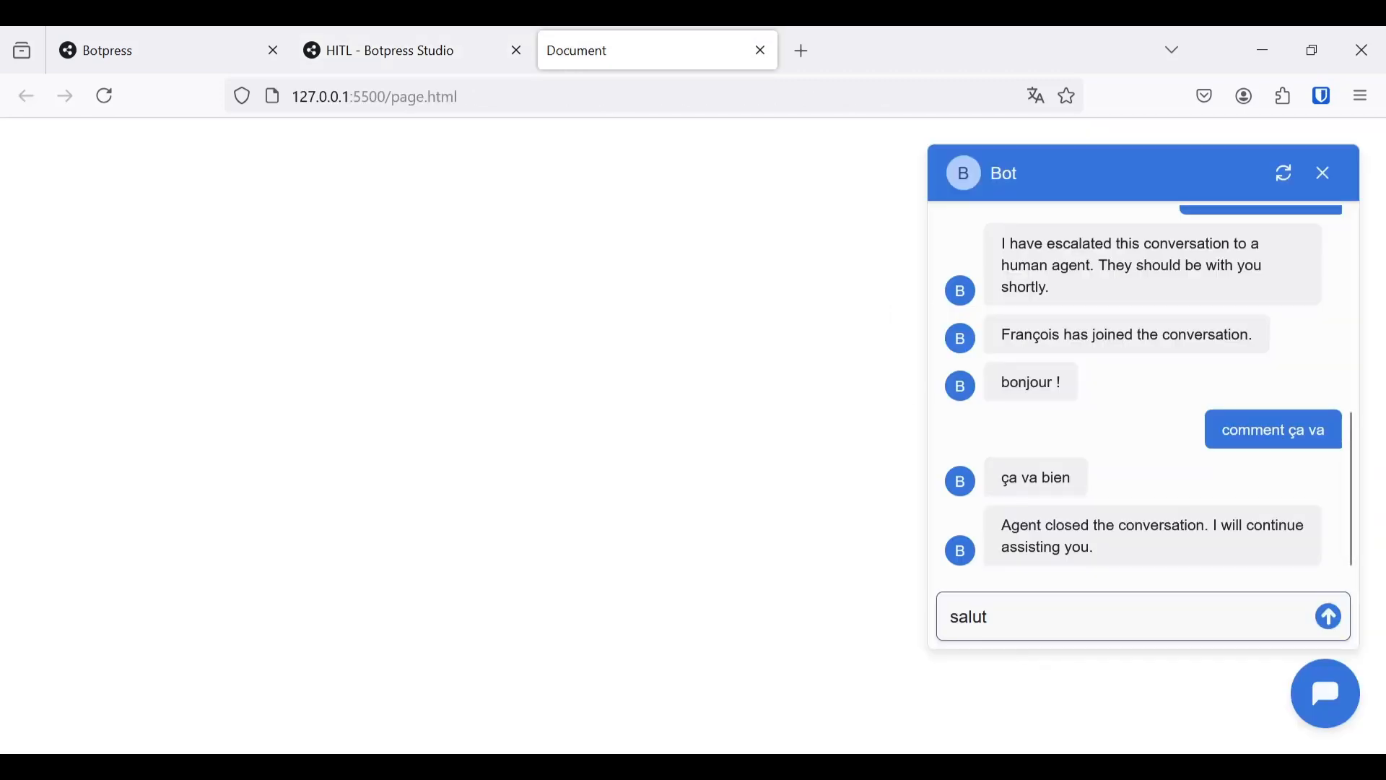
{"action": "key", "text": "Return"}
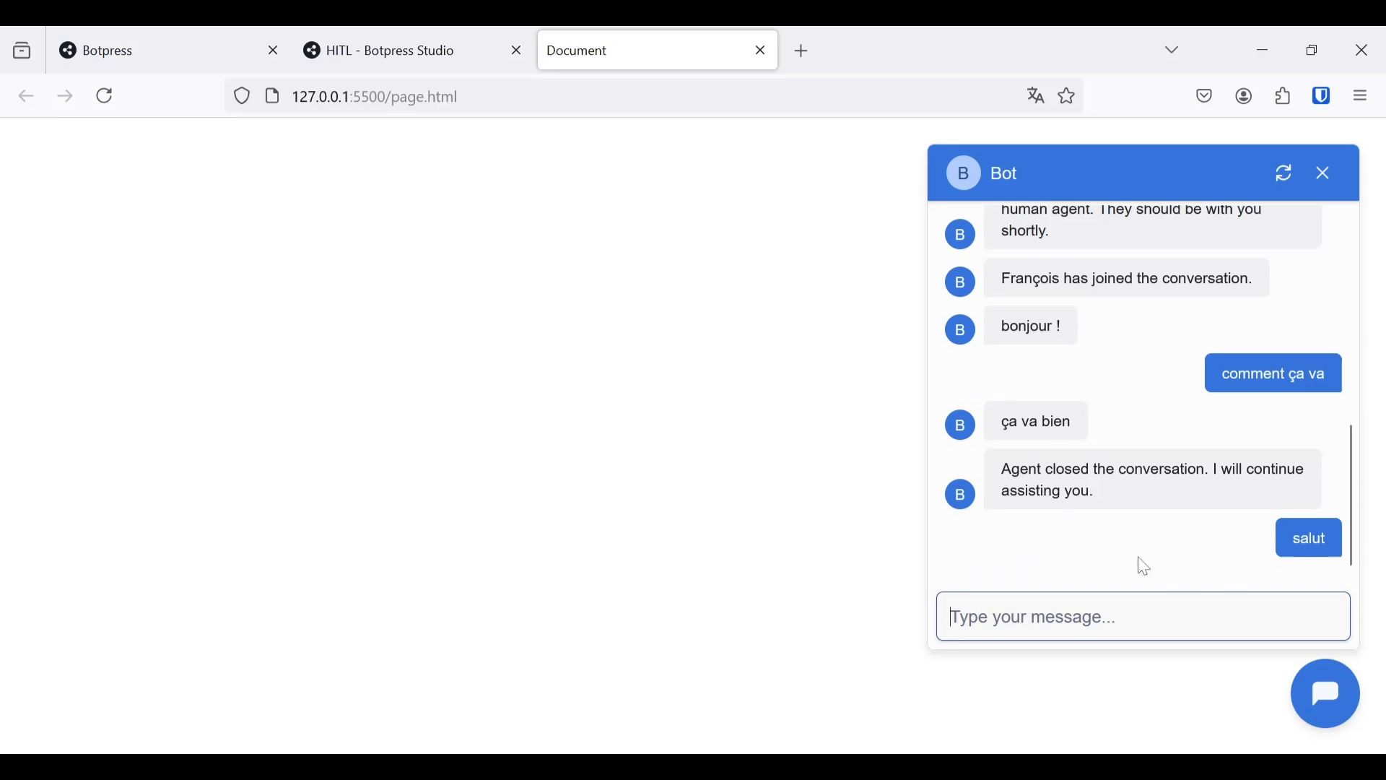
- Examine what follows the Escalate to a Human node in Studio and reread the closing message in the webchat
{"action": "left_click", "coordinate": [451, 36]}
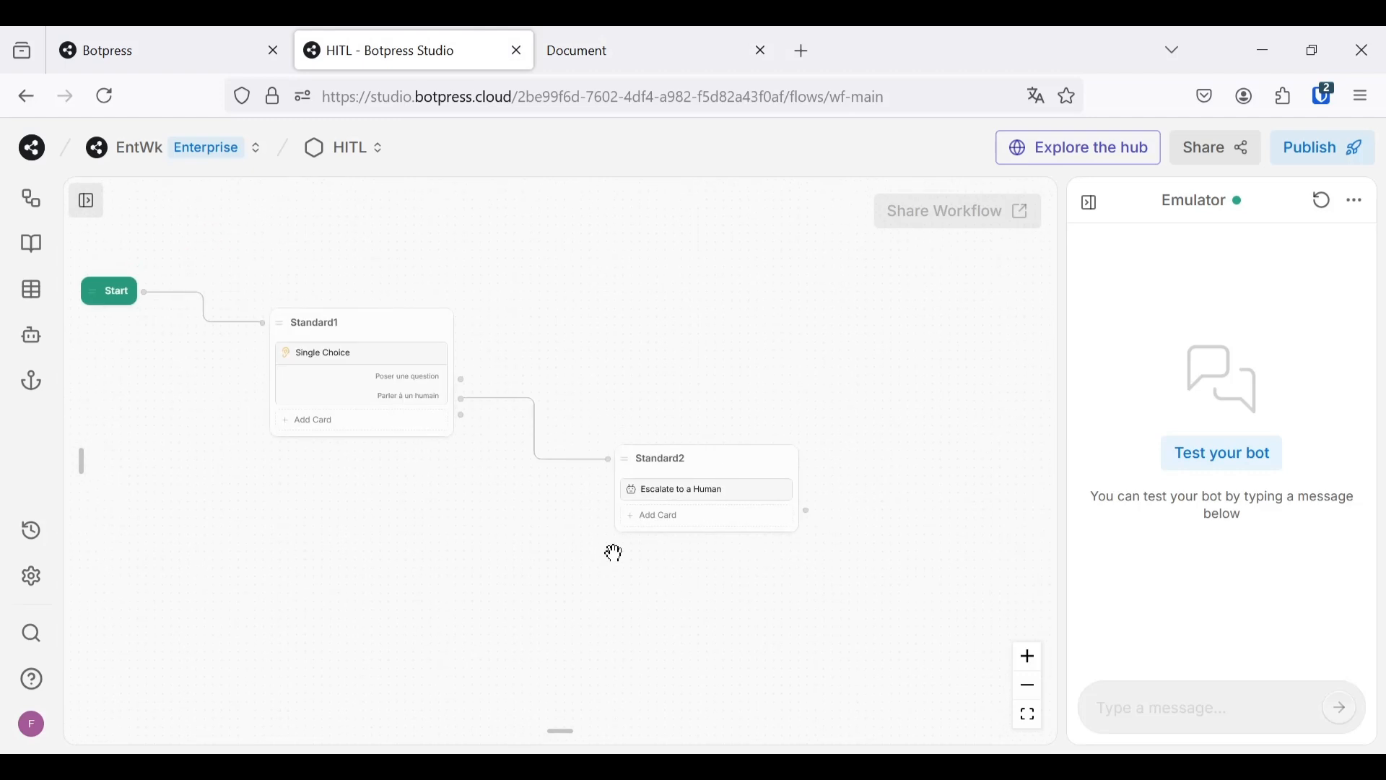
{"action": "scroll", "coordinate": [570, 325], "scroll_direction": "down", "scroll_amount": 3}
{"action": "left_click_drag", "start_coordinate": [570, 325], "coordinate": [685, 372]}
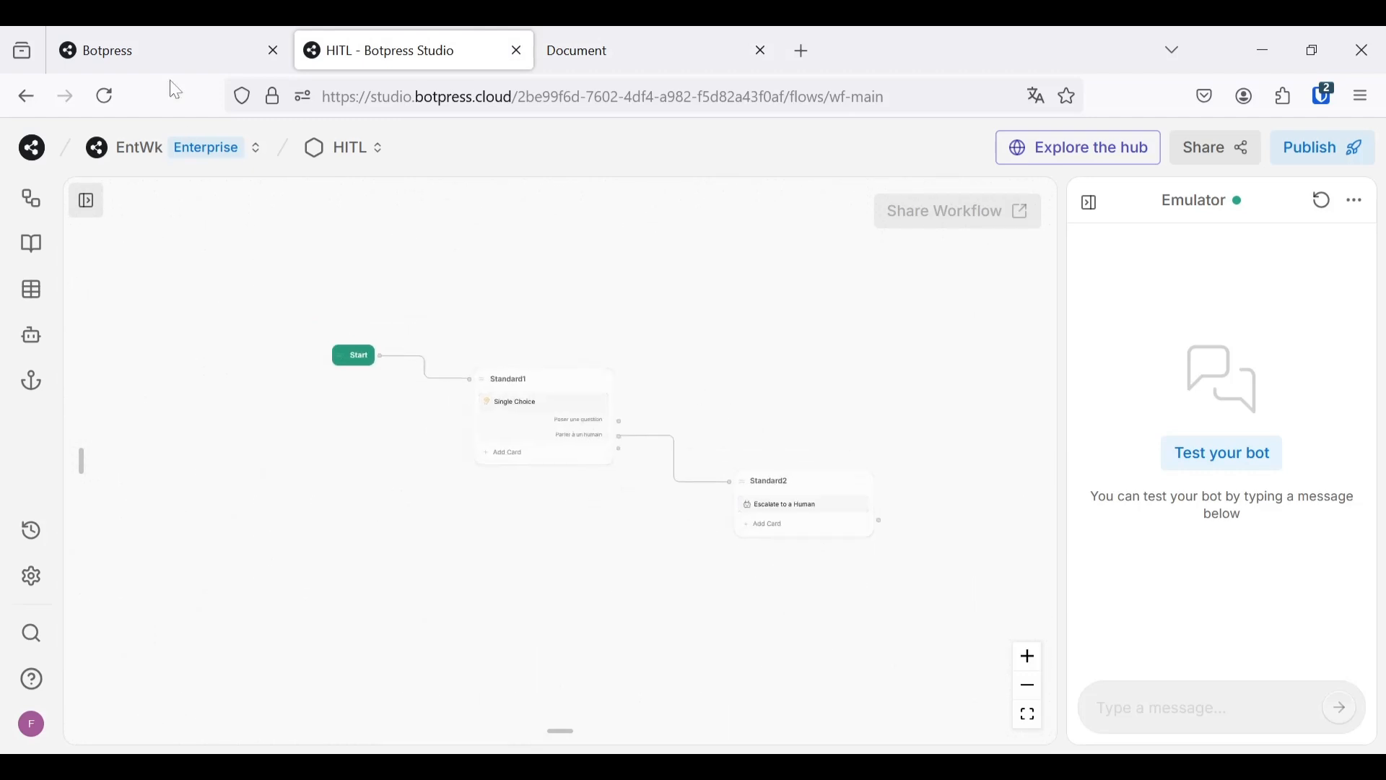
{"action": "left_click", "coordinate": [578, 52]}
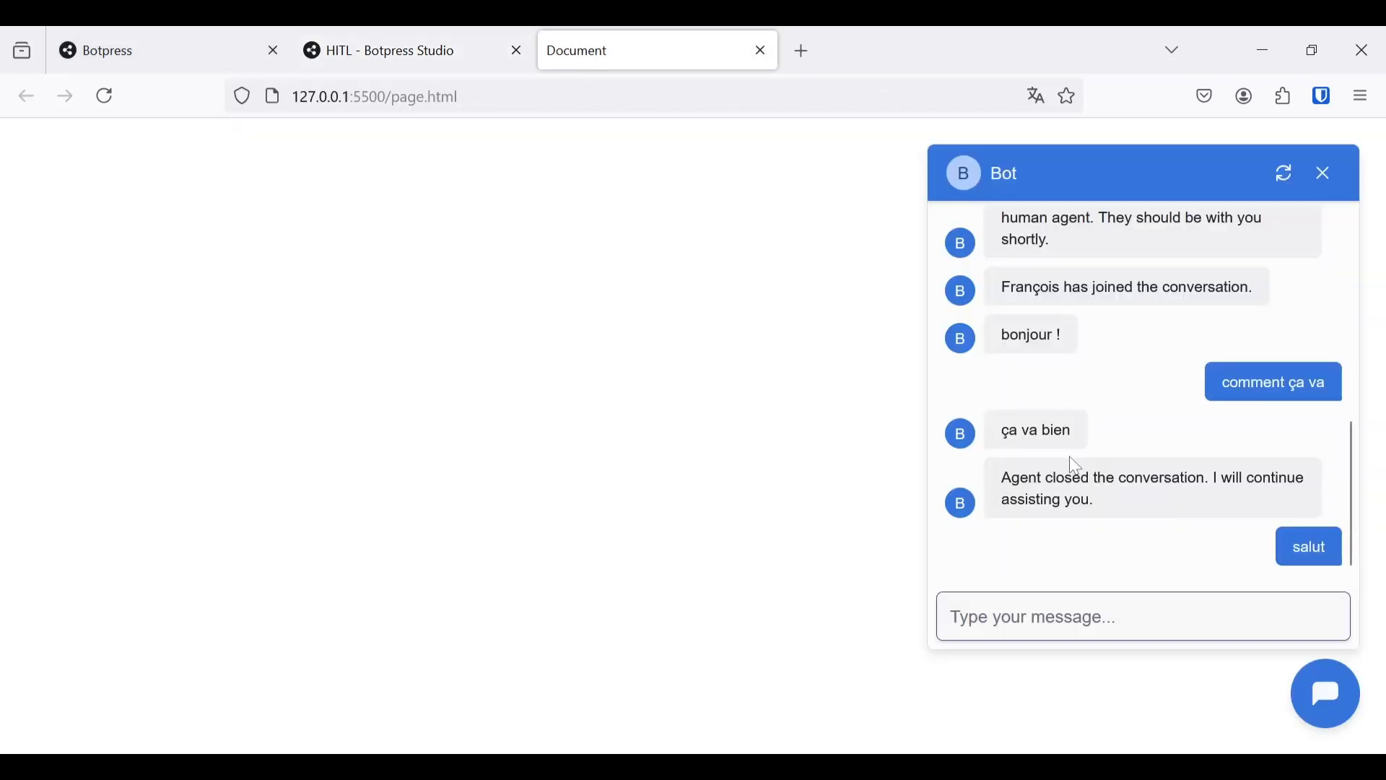
{"action": "left_click_drag", "start_coordinate": [1103, 506], "coordinate": [1014, 478]}
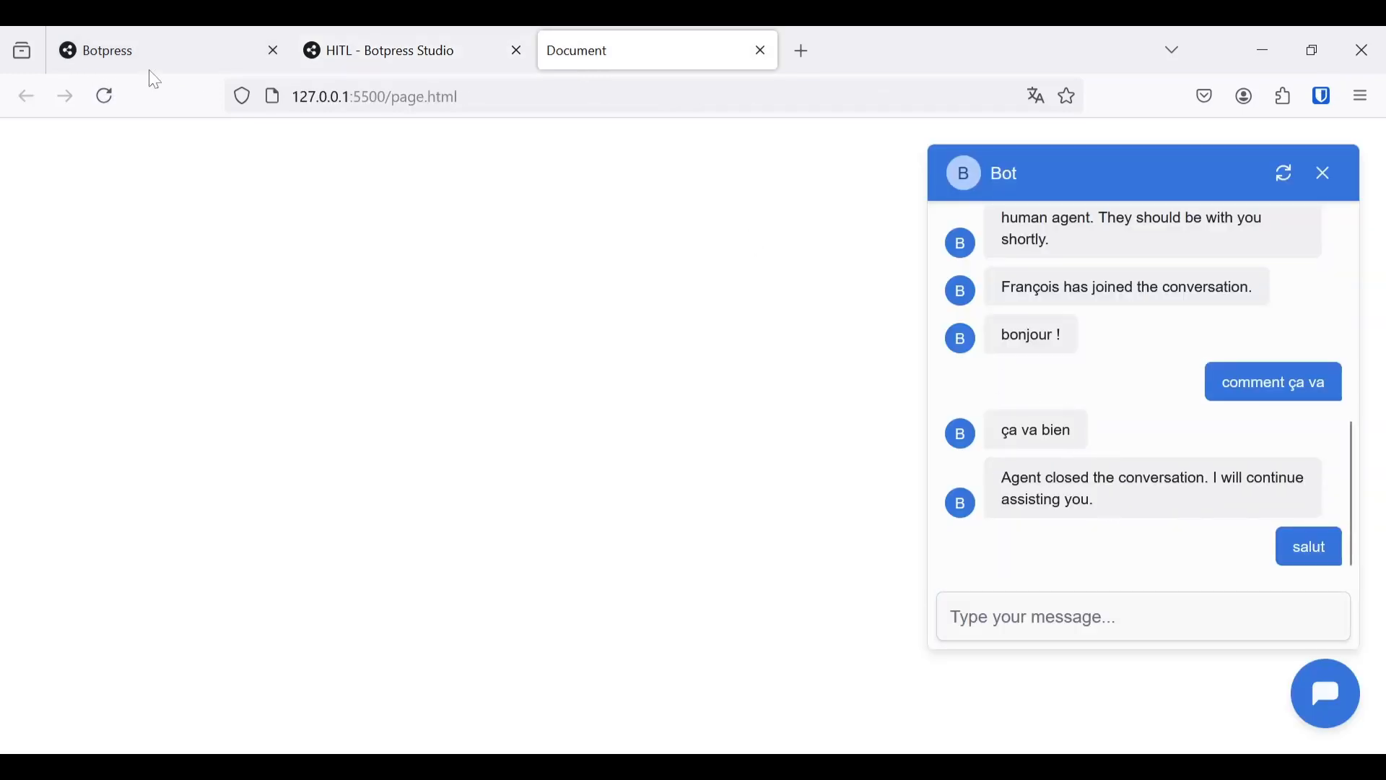
- Open the HITL Agent configuration in Botpress Studio and examine its transfer, agent joined and transfer back messages
{"action": "left_click", "coordinate": [356, 35]}
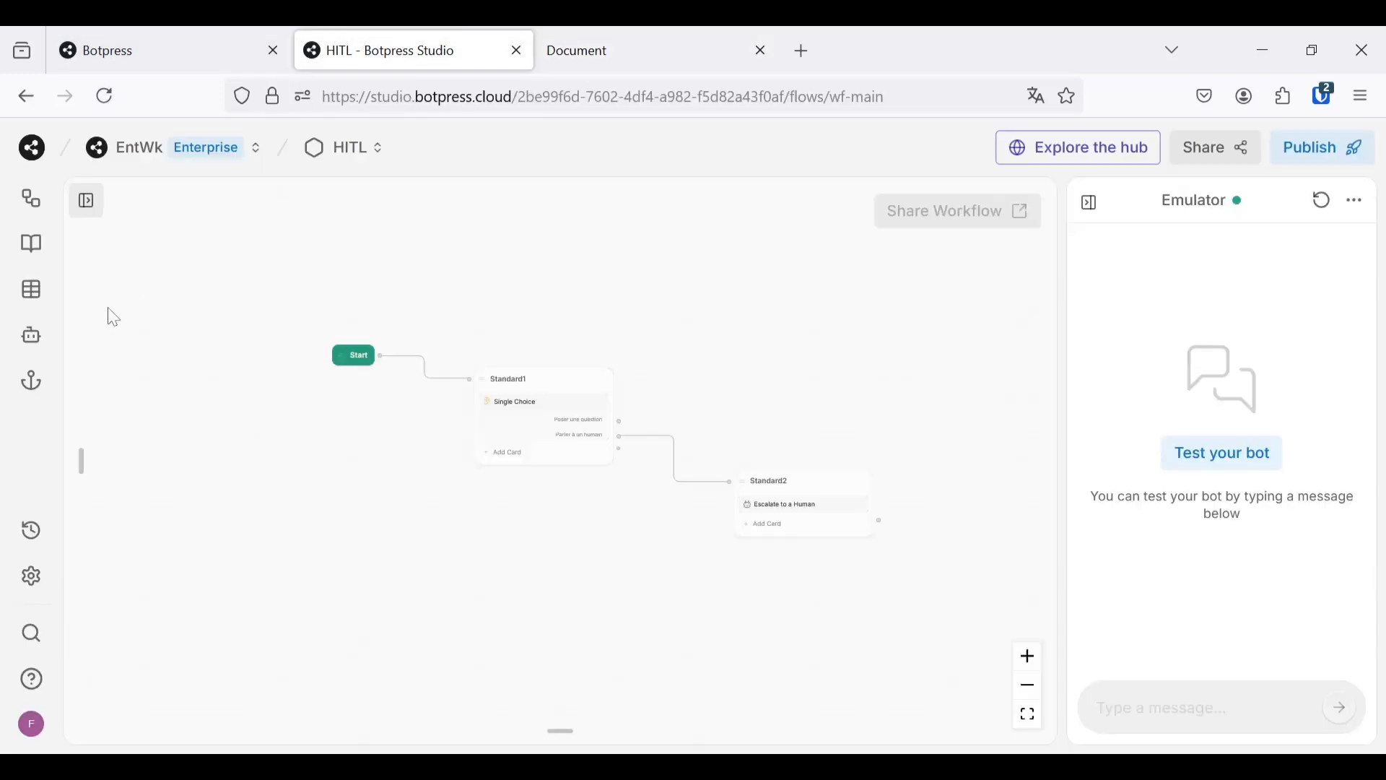
{"action": "left_click", "coordinate": [31, 334]}
{"action": "left_click", "coordinate": [134, 346]}
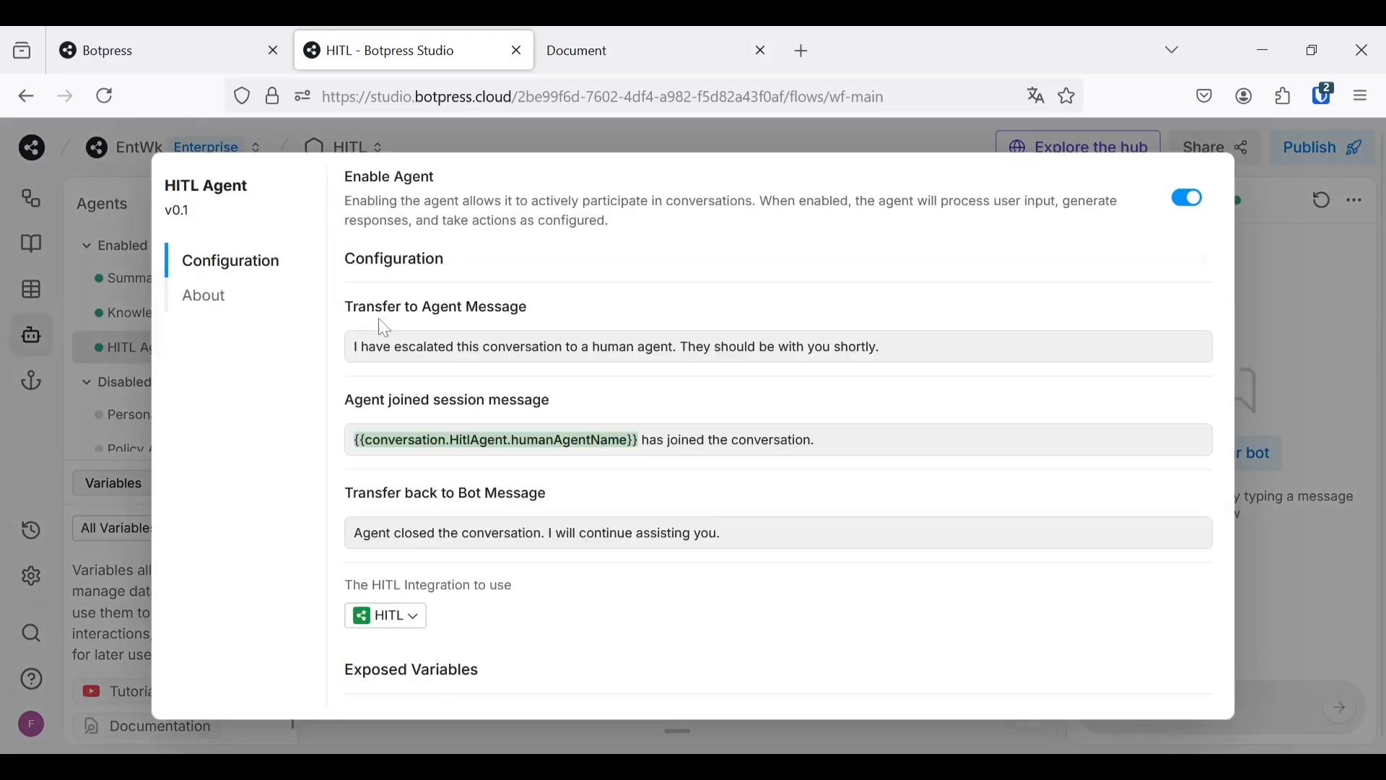
{"action": "scroll", "coordinate": [477, 227], "scroll_direction": "down", "scroll_amount": 2}
{"action": "scroll", "coordinate": [533, 386], "scroll_direction": "up", "scroll_amount": 3}
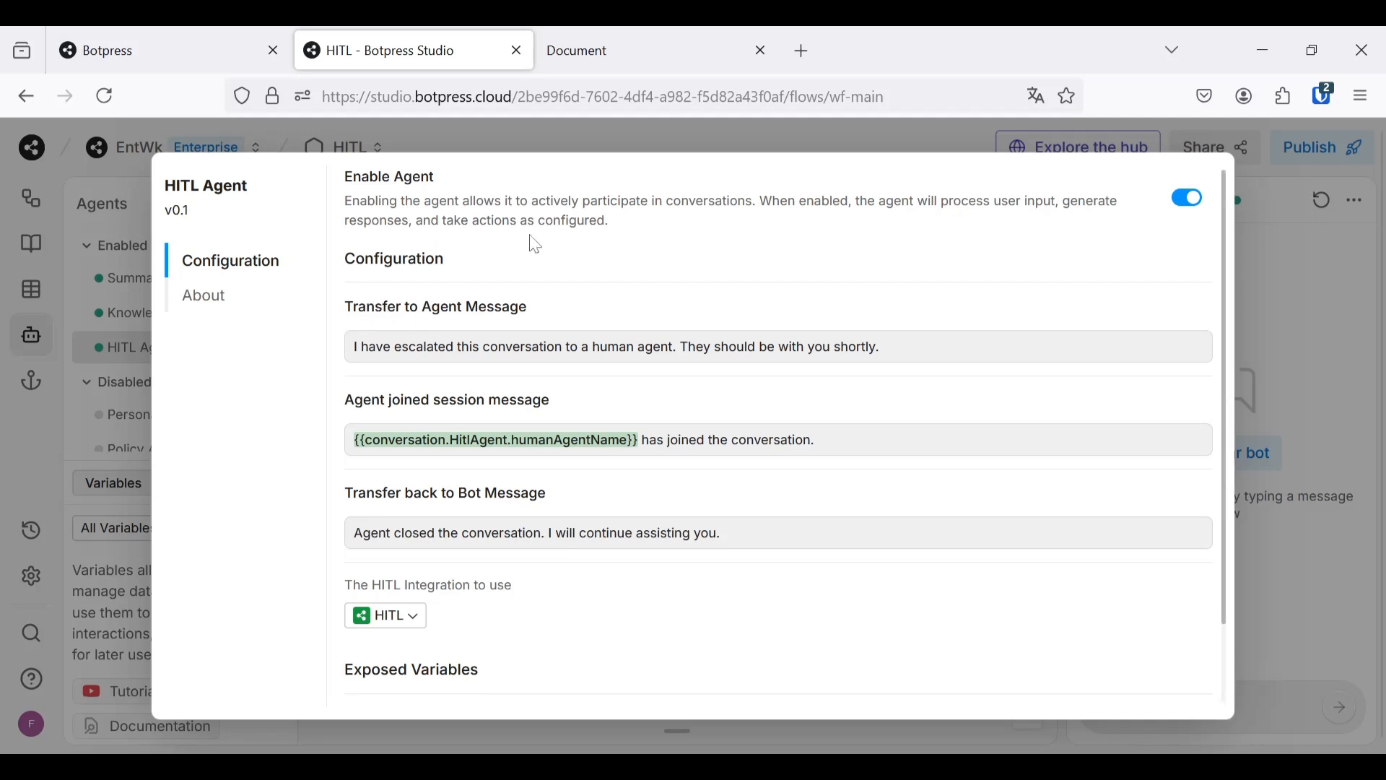
- Look through the webchat conversation for the messages defined in the HITL Agent configuration
{"action": "left_click", "coordinate": [598, 62]}
{"action": "scroll", "coordinate": [1054, 390], "scroll_direction": "up", "scroll_amount": 10}
{"action": "scroll", "coordinate": [1068, 419], "scroll_direction": "down", "scroll_amount": 1}
{"action": "scroll", "coordinate": [1076, 425], "scroll_direction": "down", "scroll_amount": 2}
{"action": "mouse_move", "coordinate": [1106, 375]}
{"action": "left_mouse_down"}
{"action": "mouse_move", "coordinate": [1003, 314]}
{"action": "mouse_move", "coordinate": [1106, 356]}
{"action": "left_mouse_up"}
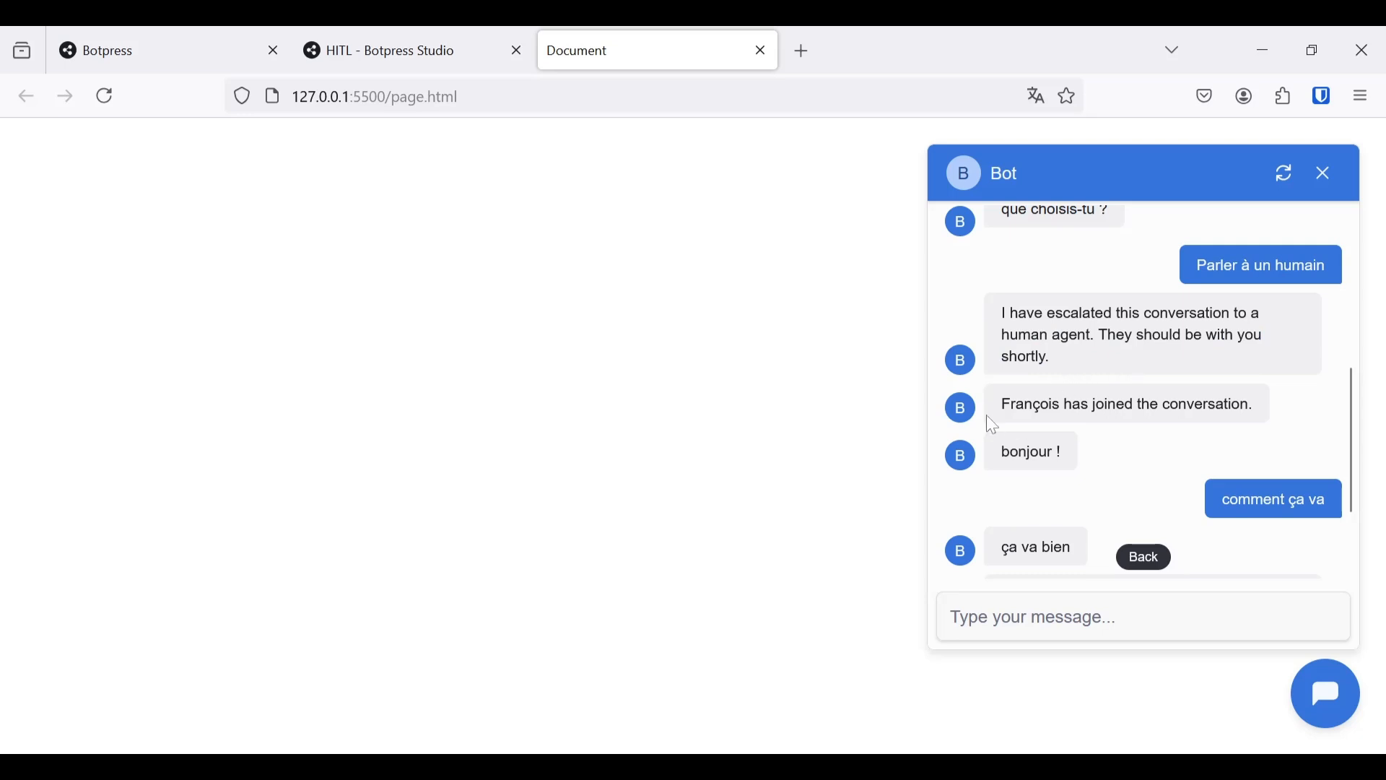
- Reread the agent joined message and the replies that follow it in the webchat conversation
{"action": "left_click_drag", "start_coordinate": [1004, 405], "coordinate": [1256, 410]}
{"action": "left_click", "coordinate": [1213, 434]}
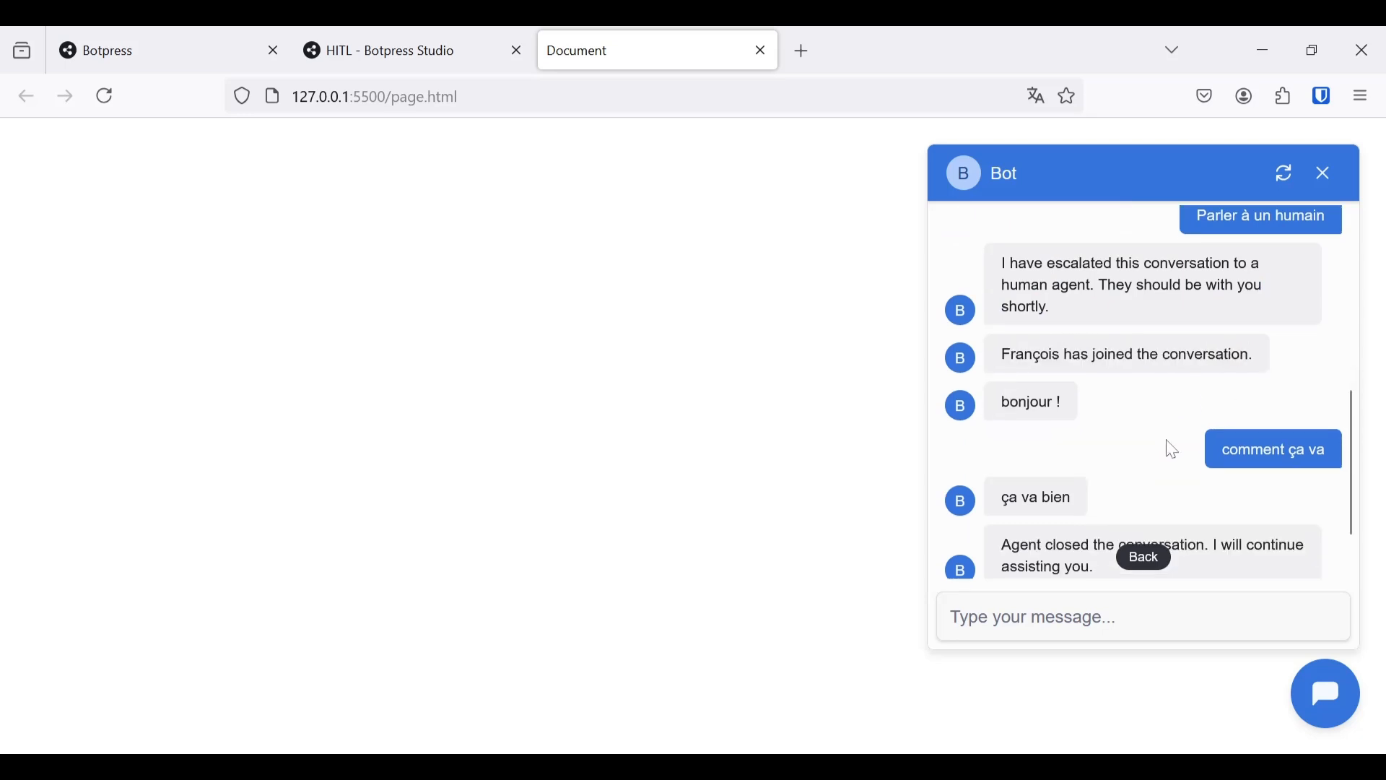
{"action": "left_click_drag", "start_coordinate": [1114, 510], "coordinate": [996, 471]}
{"action": "left_click", "coordinate": [1074, 495]}
- Return to Botpress Studio and set the HITL Agent's Transfer to Agent Message to "Nous allons vous transférer à un humain, veuillez patienter !"
{"action": "left_click", "coordinate": [372, 33]}
{"action": "triple_click", "coordinate": [856, 347]}
{"action": "key", "text": "BackSpace"}
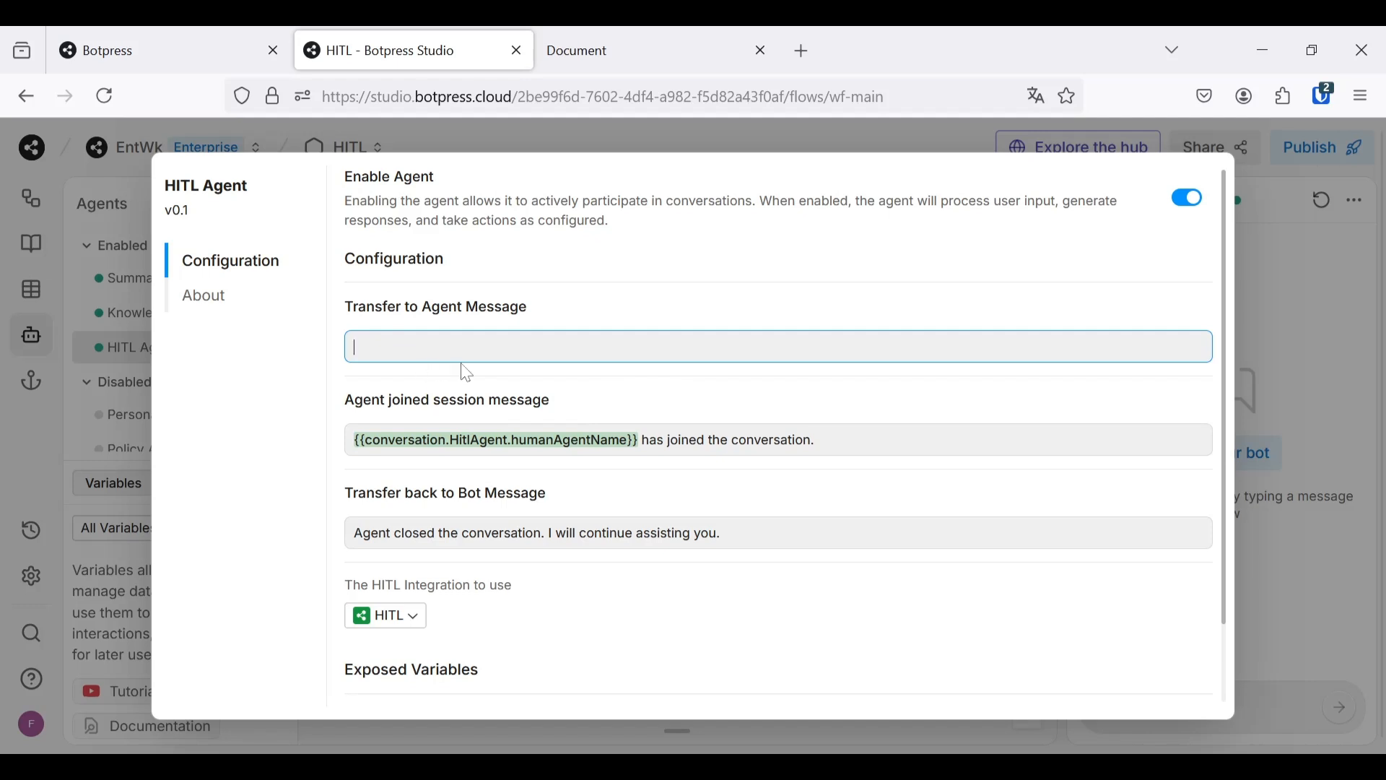
{"action": "type", "text": "N"}
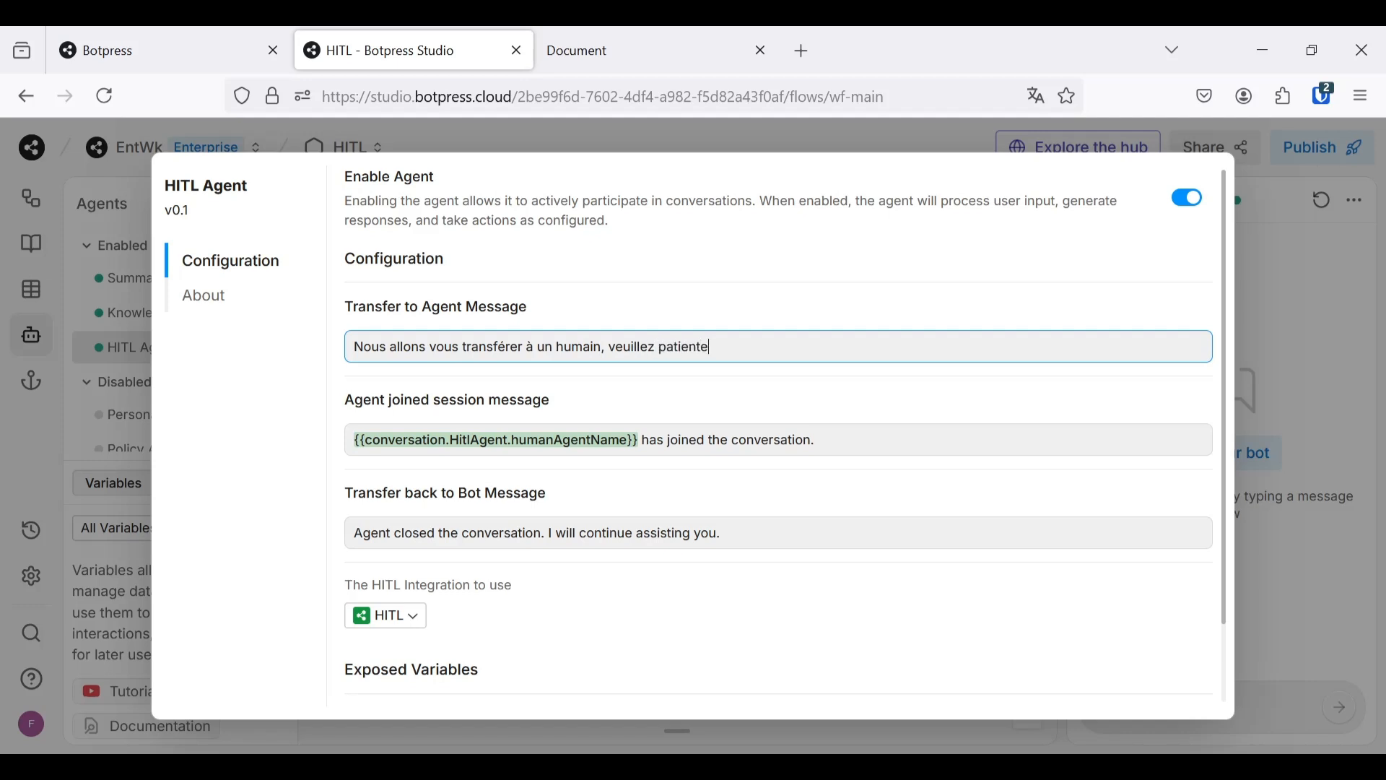
{"action": "left_click", "coordinate": [640, 377]}
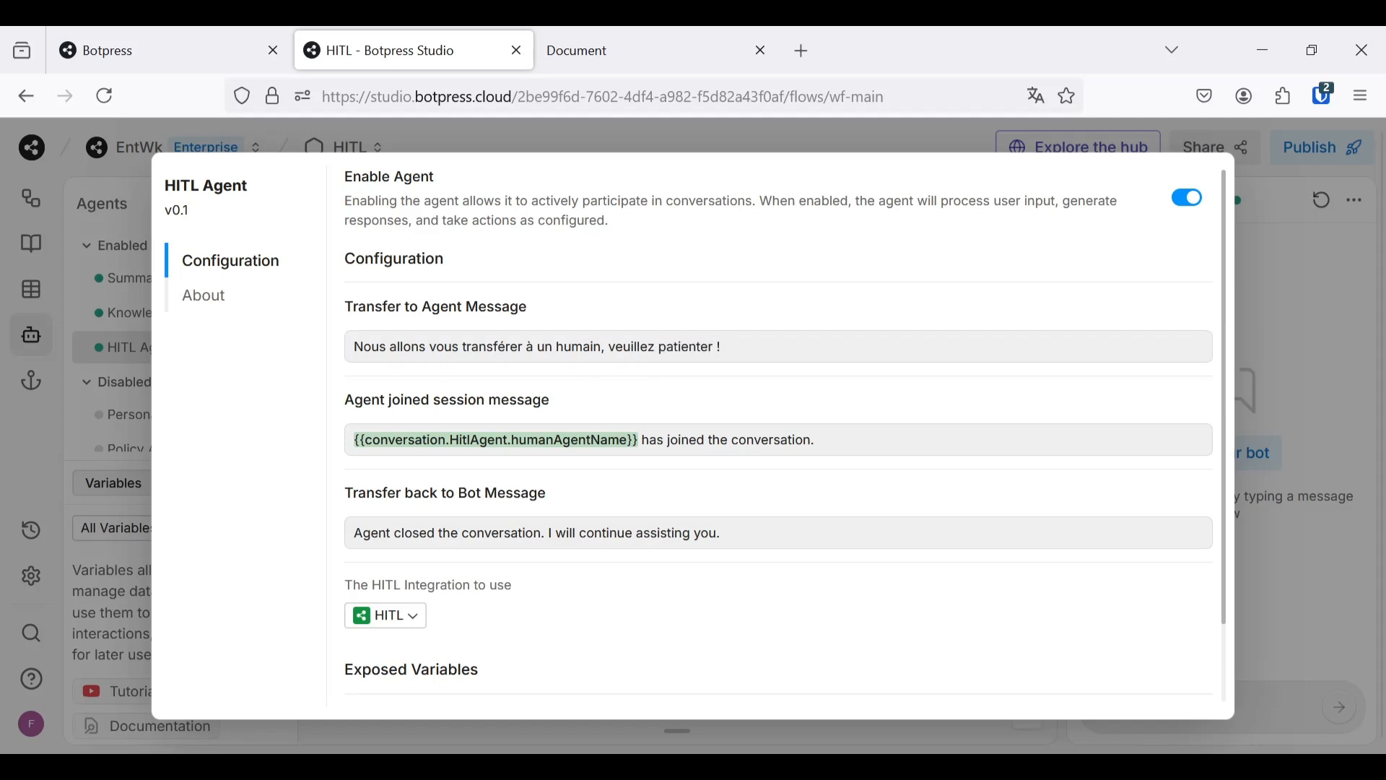
{"action": "scroll", "coordinate": [535, 629], "scroll_direction": "down", "scroll_amount": 3}
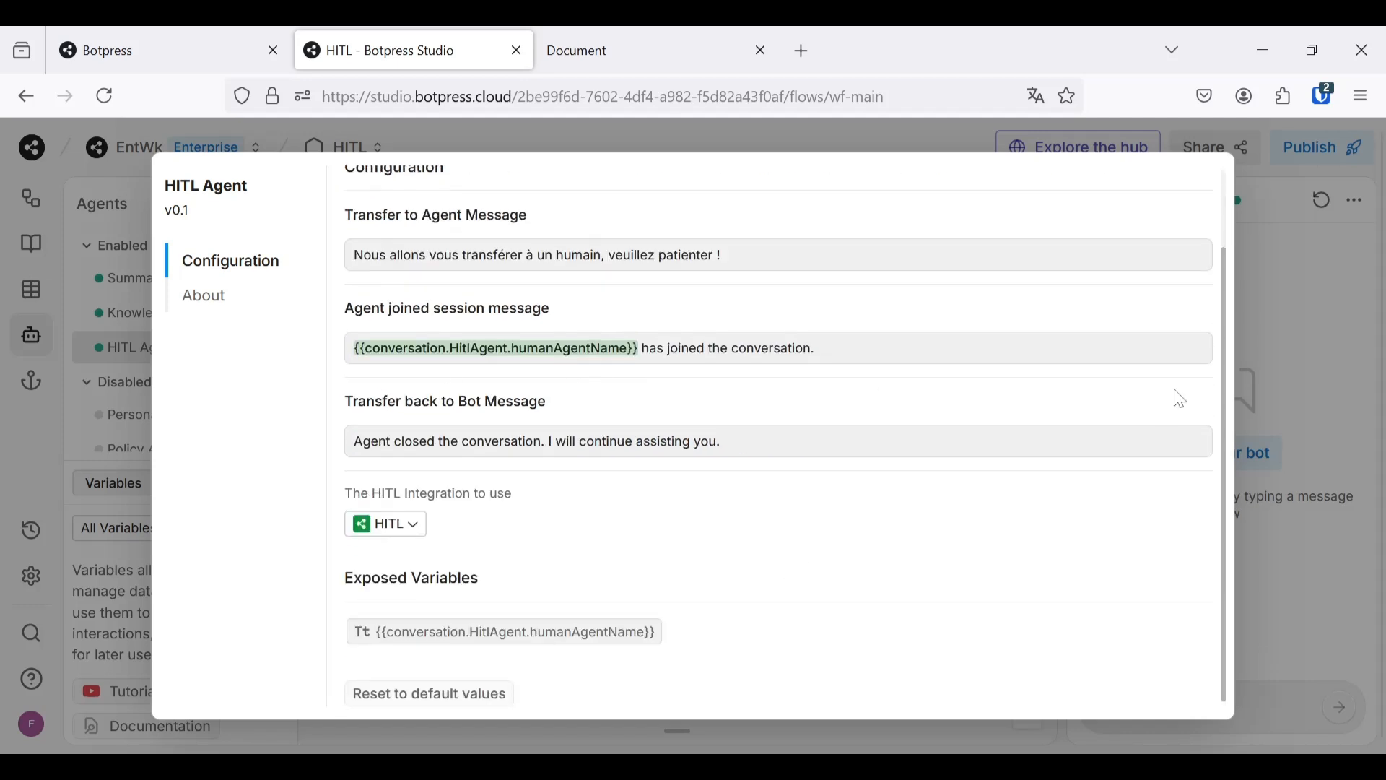
{"action": "left_click", "coordinate": [1293, 346]}
- Look over the webchat conversation again and check the Human in the loop page in the Botpress dashboard
{"action": "left_click", "coordinate": [635, 50]}
{"action": "scroll", "coordinate": [1129, 434], "scroll_direction": "up", "scroll_amount": 2}
{"action": "scroll", "coordinate": [1141, 385], "scroll_direction": "down", "scroll_amount": 2}
{"action": "left_click", "coordinate": [429, 33]}
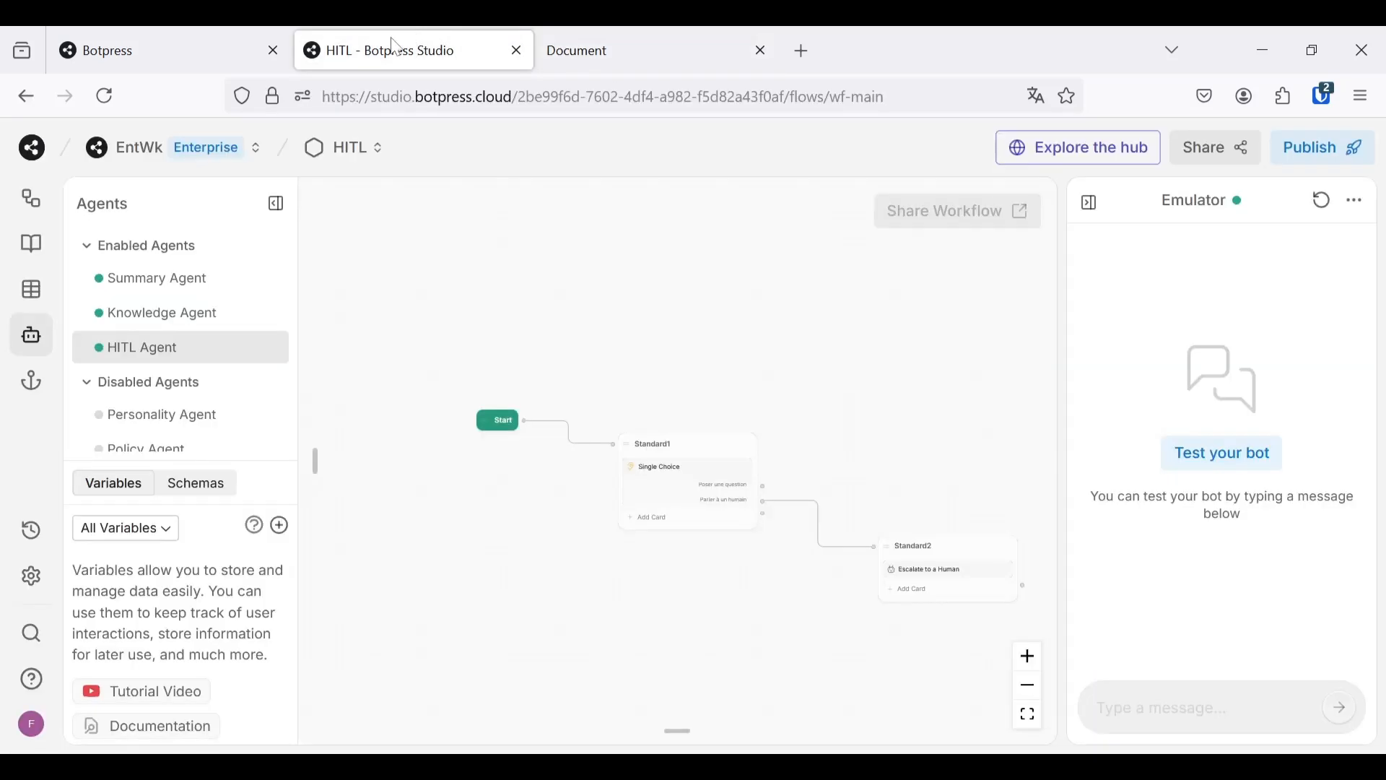
{"action": "left_click", "coordinate": [223, 40]}
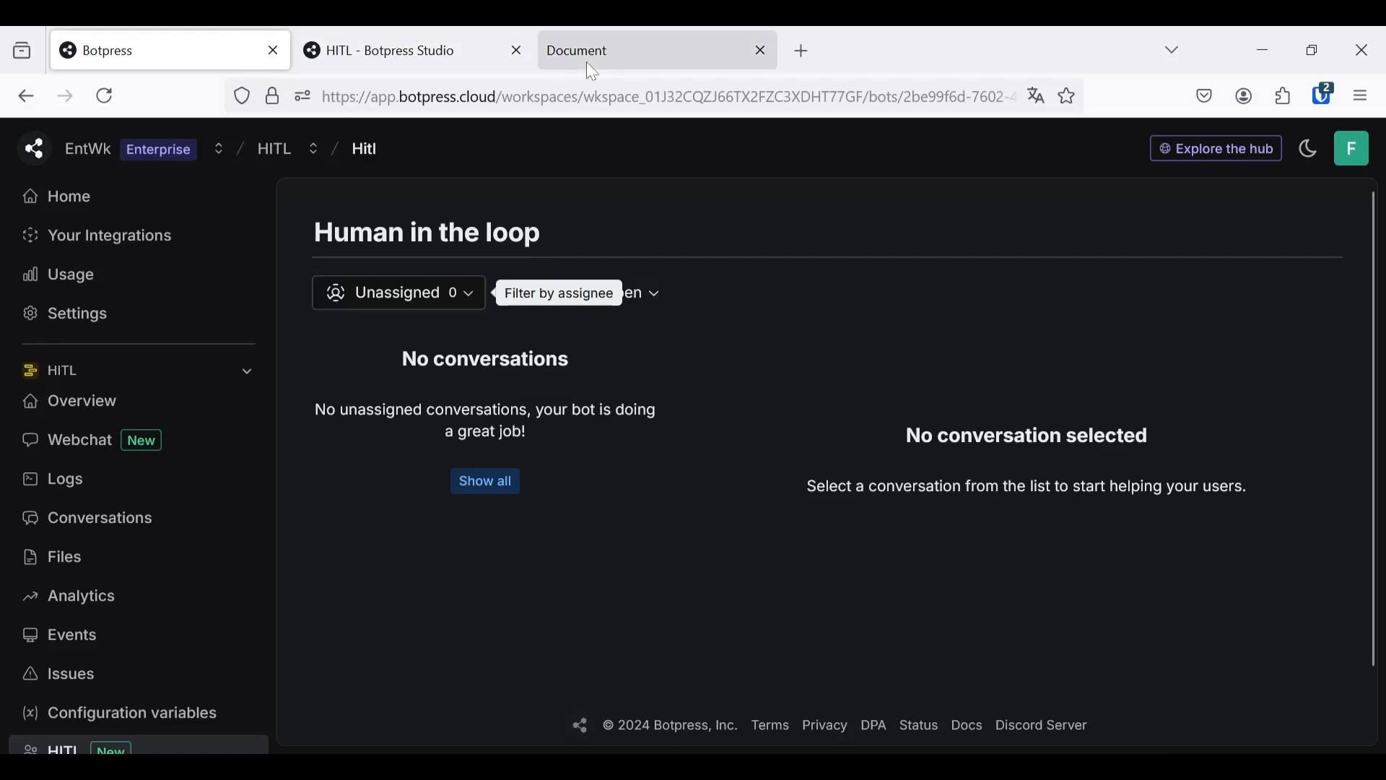
- Return to Botpress Studio and add an Autonomous node connected to Start, in place of the Single Choice node
{"action": "left_click", "coordinate": [468, 45]}
{"action": "left_click_drag", "start_coordinate": [720, 387], "coordinate": [656, 344]}
{"action": "left_click", "coordinate": [573, 383]}
{"action": "left_click_drag", "start_coordinate": [436, 371], "coordinate": [471, 392]}
{"action": "left_click", "coordinate": [560, 435]}
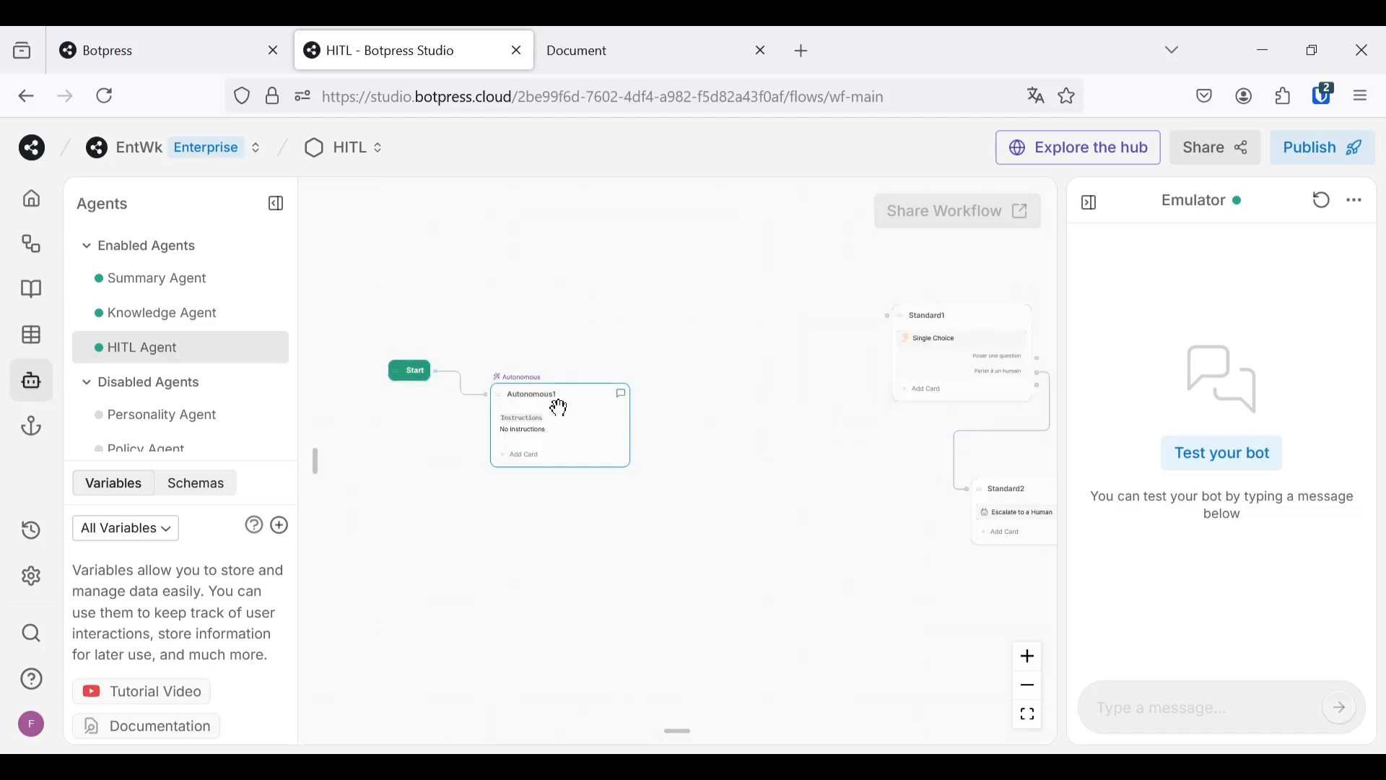
- Add an Escalate to a Human card to the Autonomous node
{"action": "left_click", "coordinate": [600, 405]}
{"action": "left_click", "coordinate": [727, 460]}
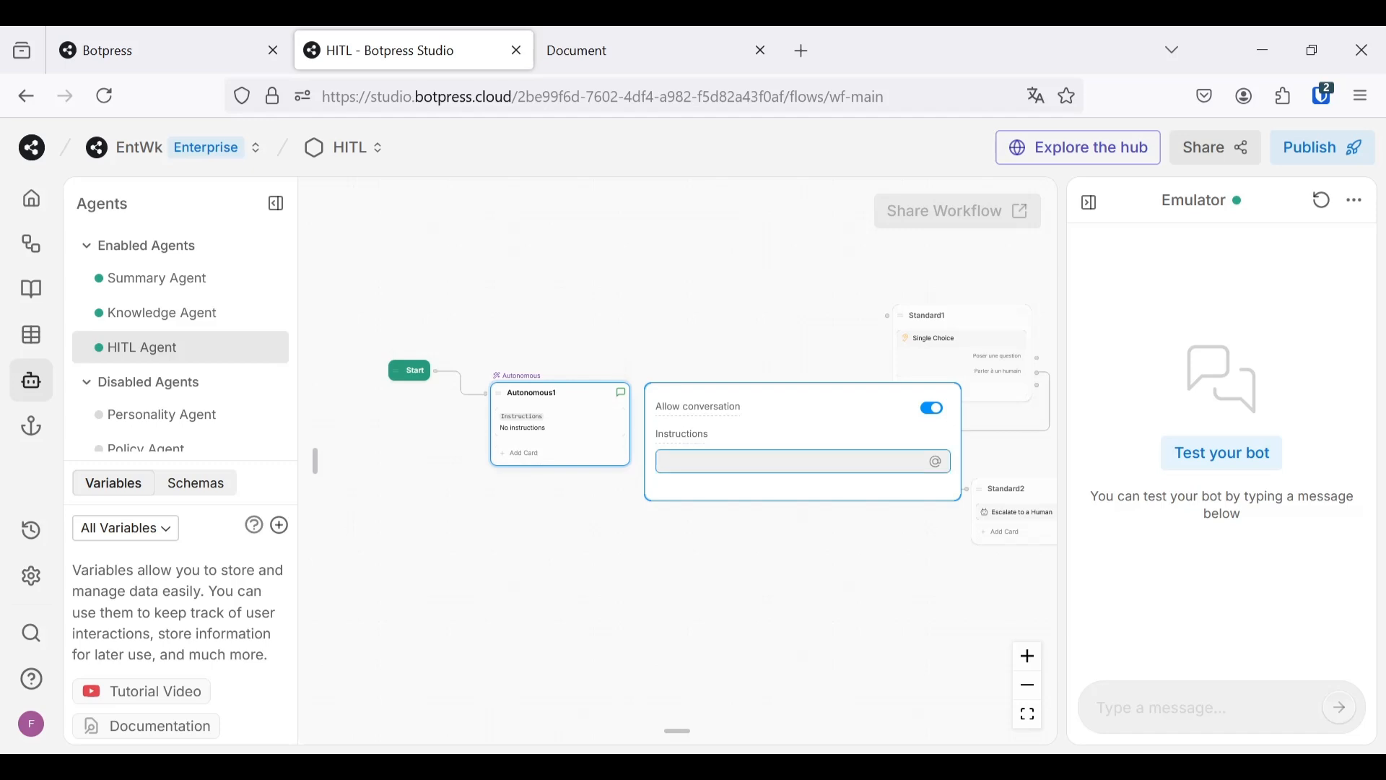
{"action": "left_click", "coordinate": [550, 457]}
{"action": "scroll", "coordinate": [439, 560], "scroll_direction": "down", "scroll_amount": 10}
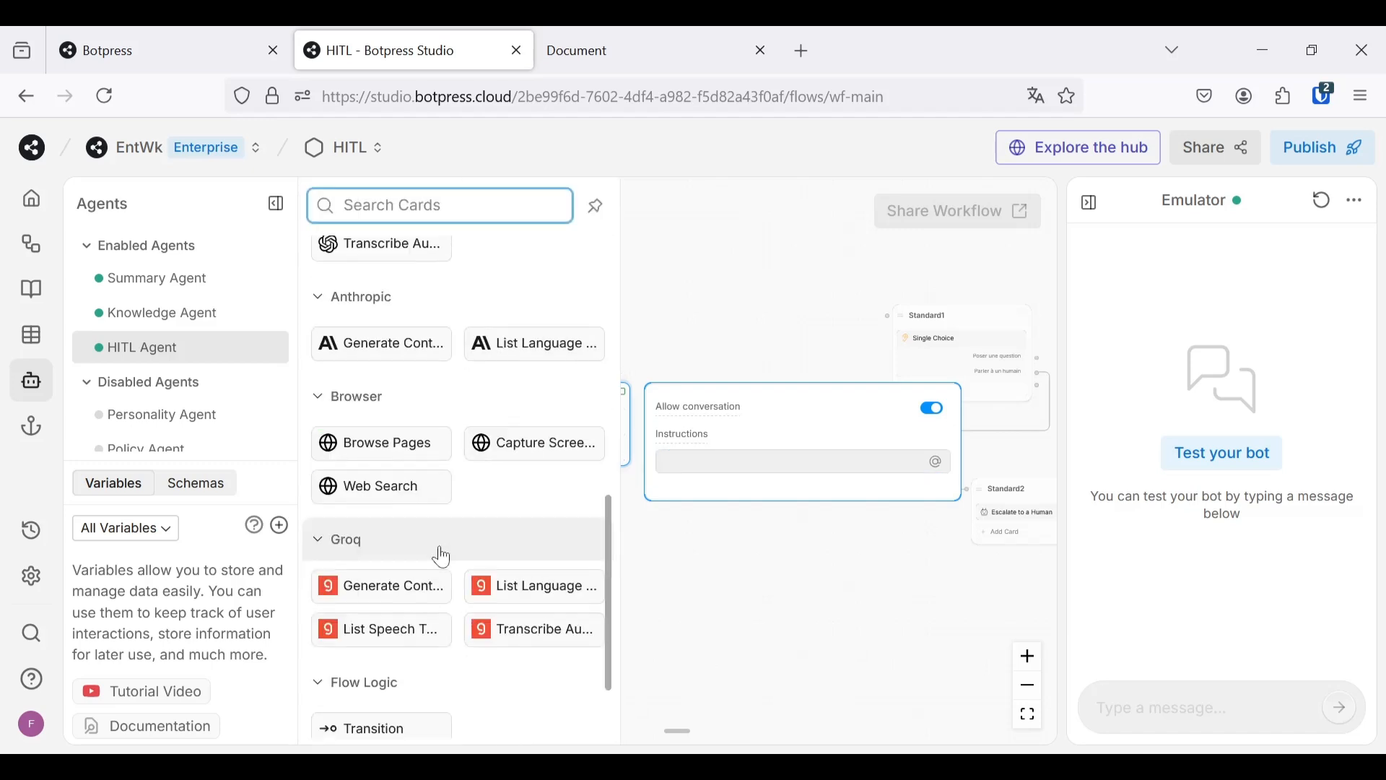
{"action": "left_click", "coordinate": [566, 708]}
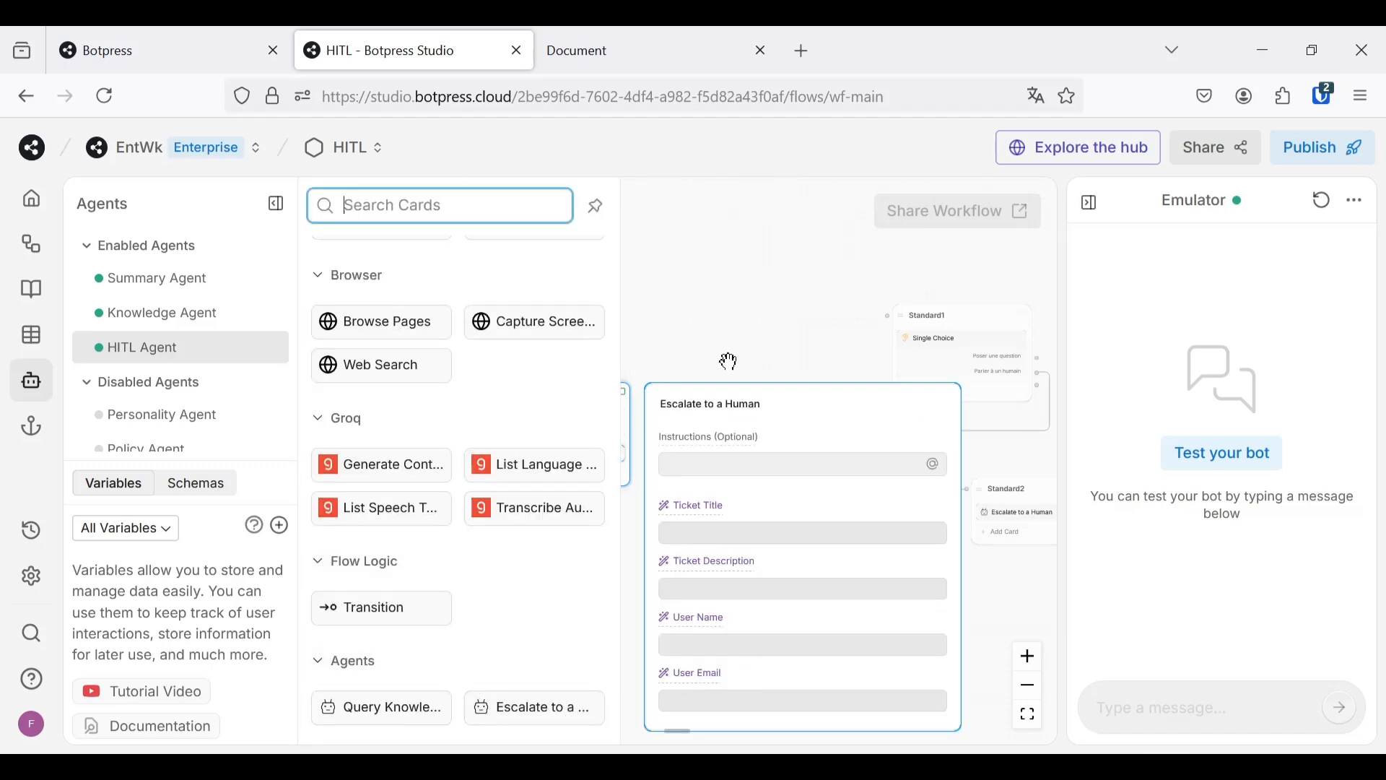
{"action": "left_click", "coordinate": [726, 355]}
- Instruct the Autonomous node that it can talk about everything and must use the Escalate to a human card if the user wants a human
{"action": "left_click", "coordinate": [532, 403]}
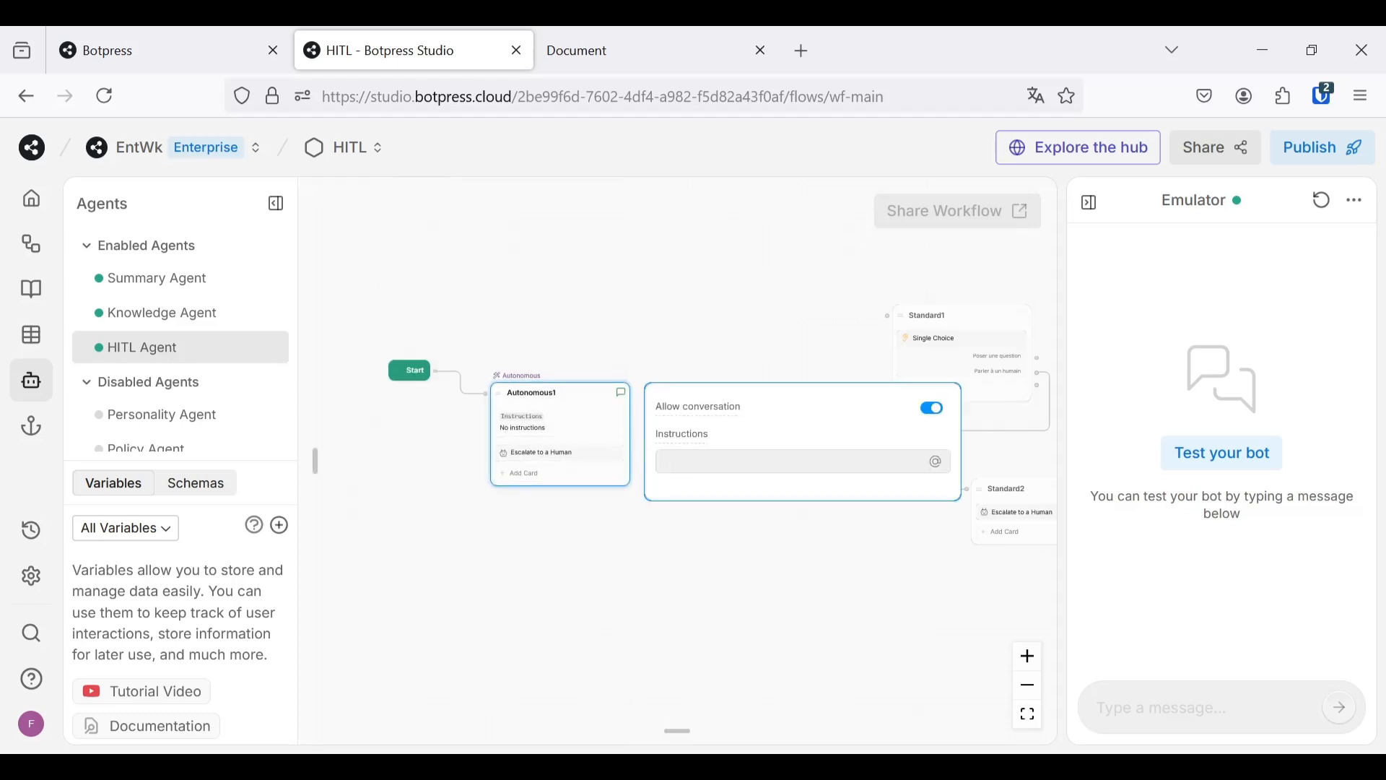
{"action": "type", "text": "You're an autonomous agent. You can talk about"}
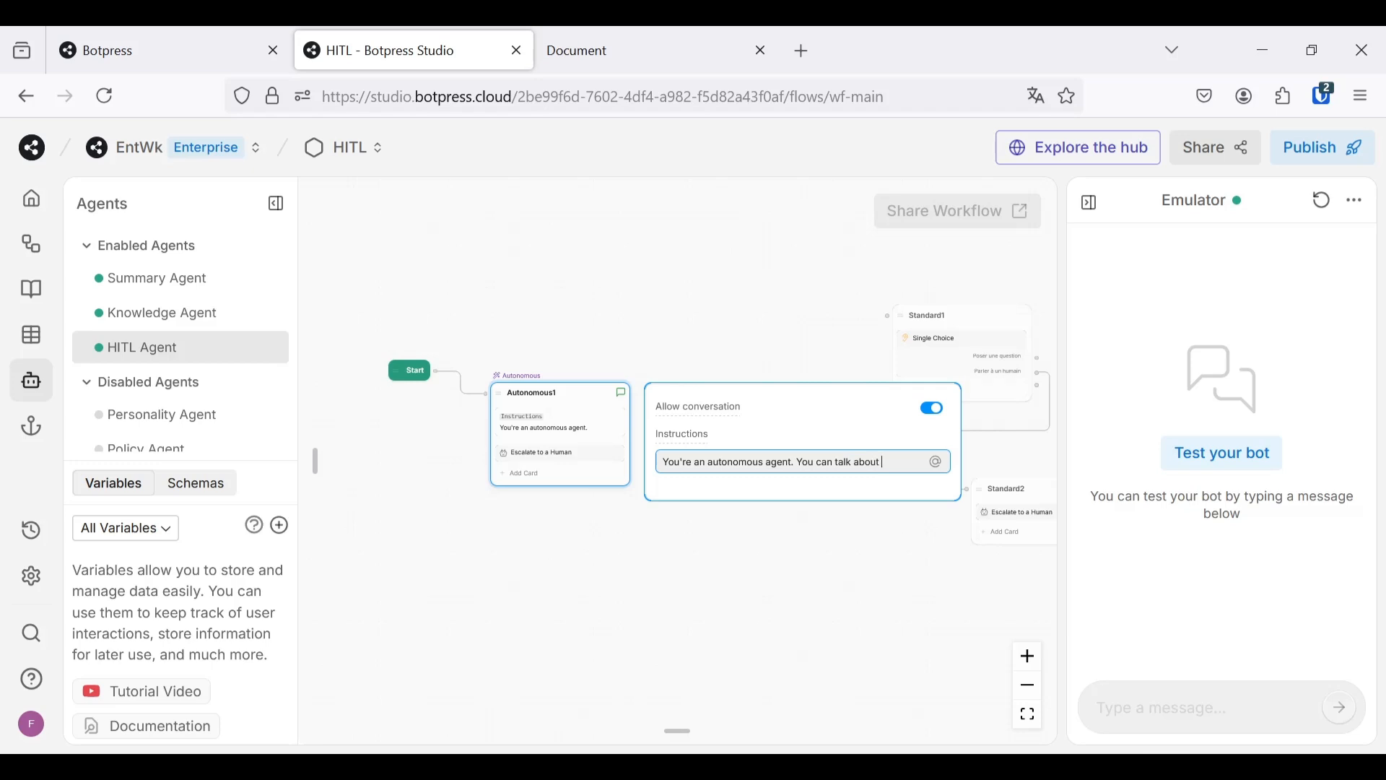
{"action": "type", "text": "e"}
{"action": "type", "text": "verything  If"}
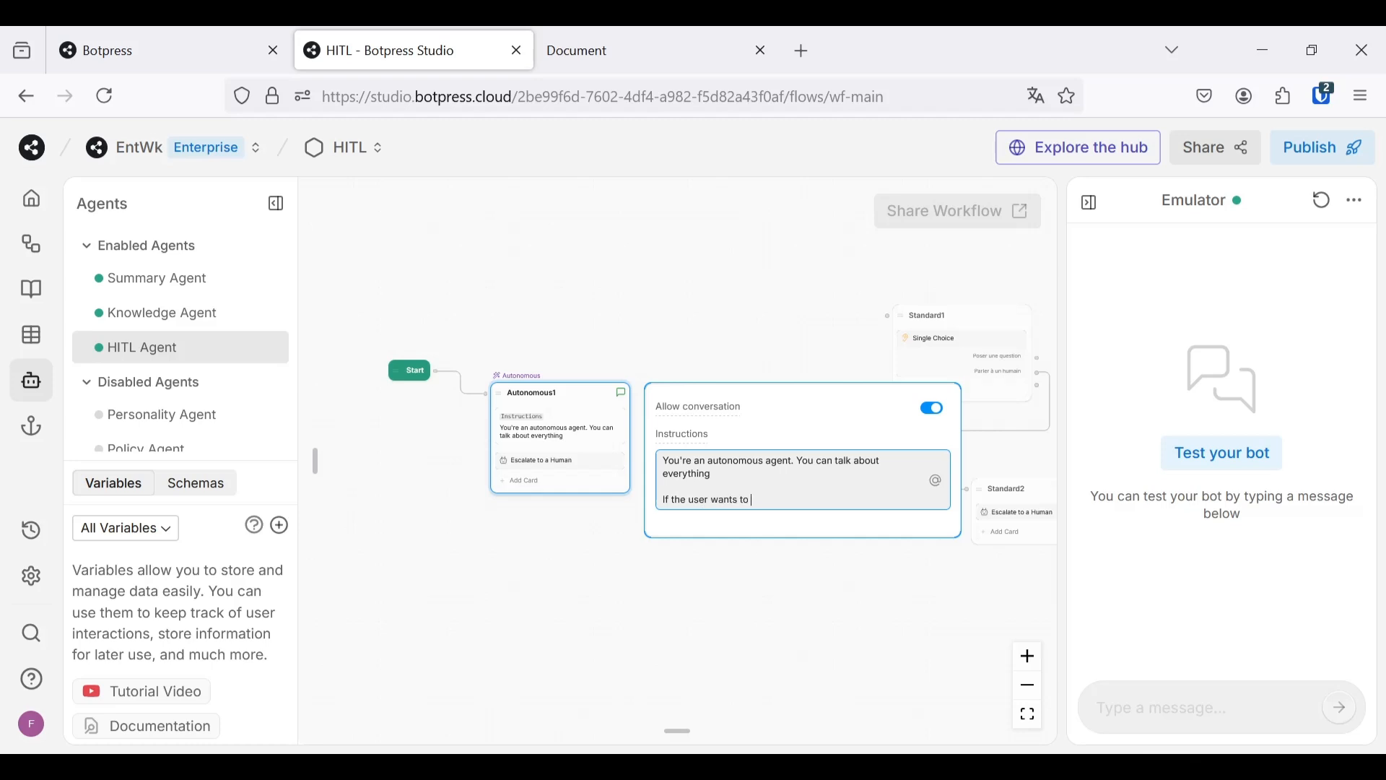
{"action": "type", "text": " talk to a"}
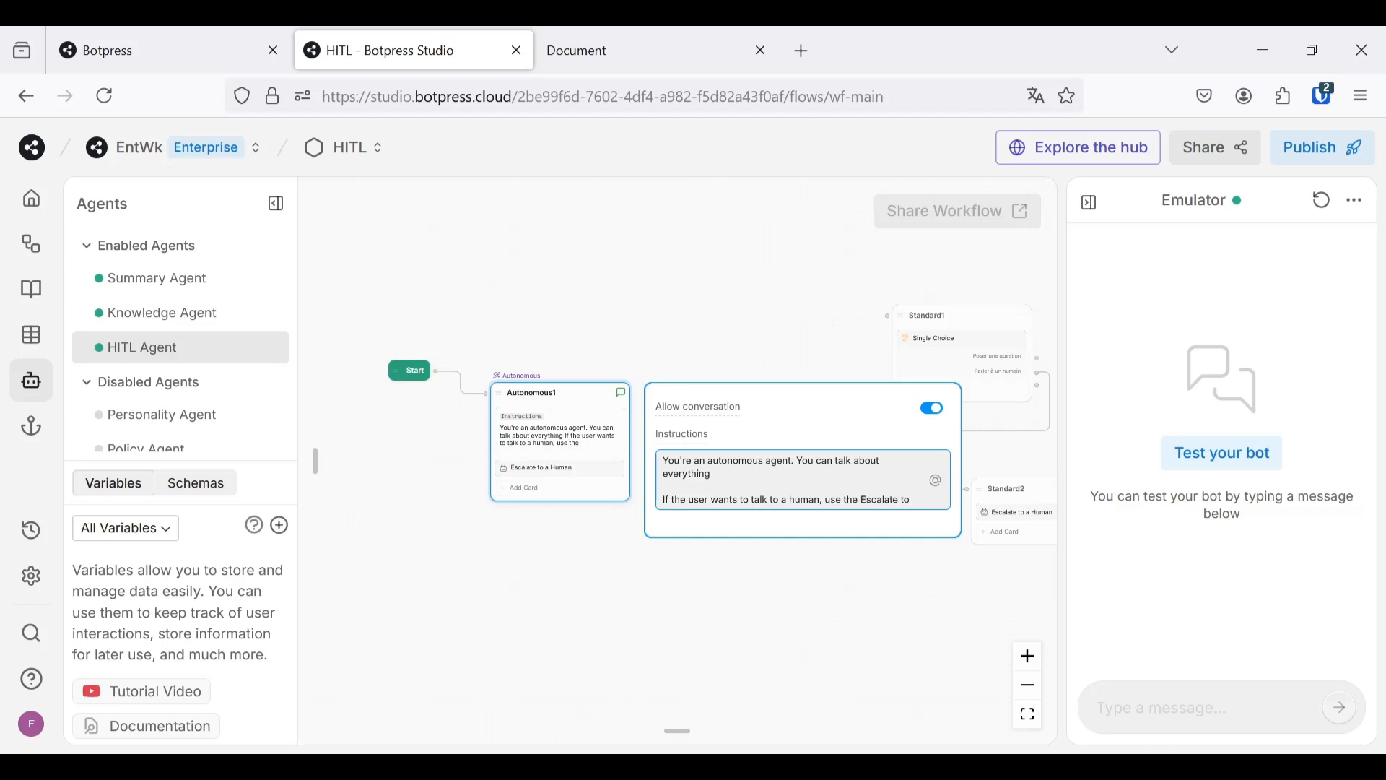
{"action": "type", "text": "human card"}
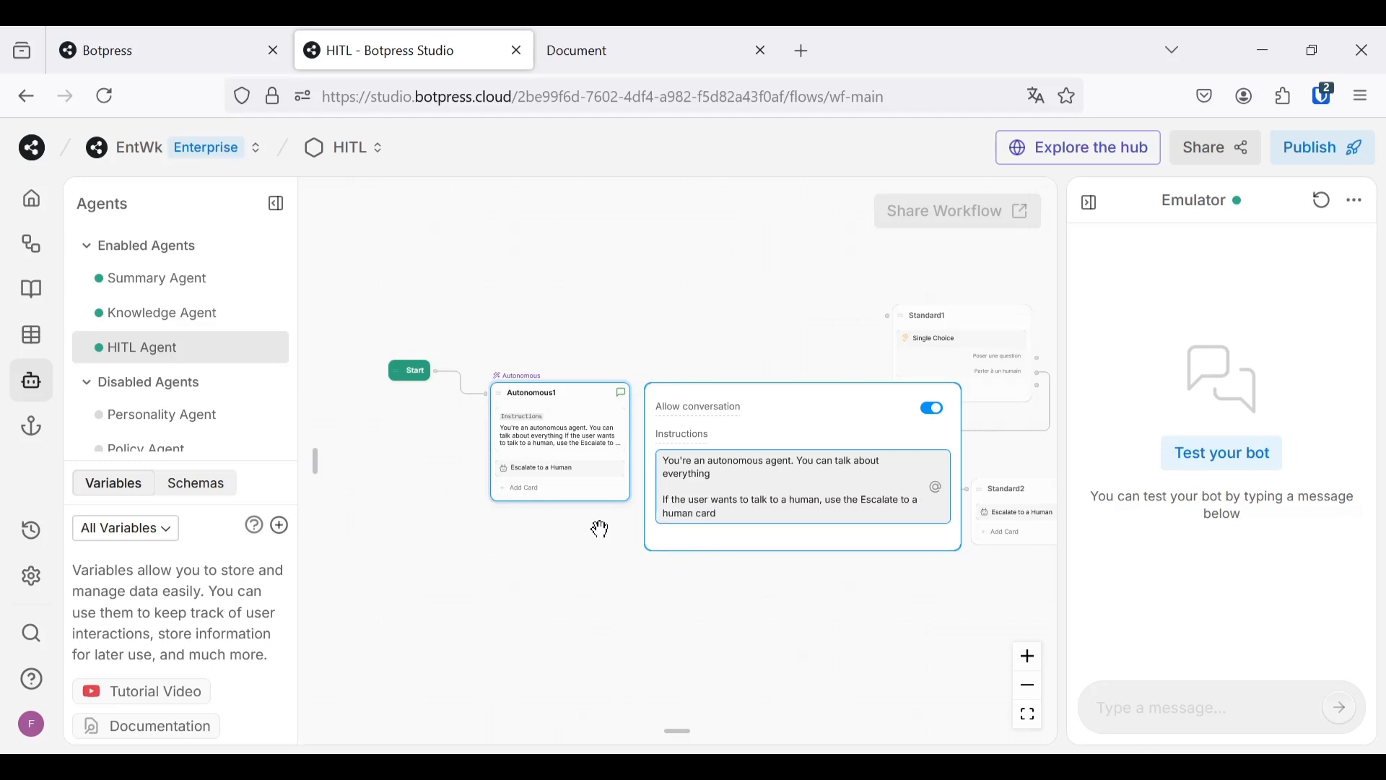
{"action": "left_click", "coordinate": [618, 597]}
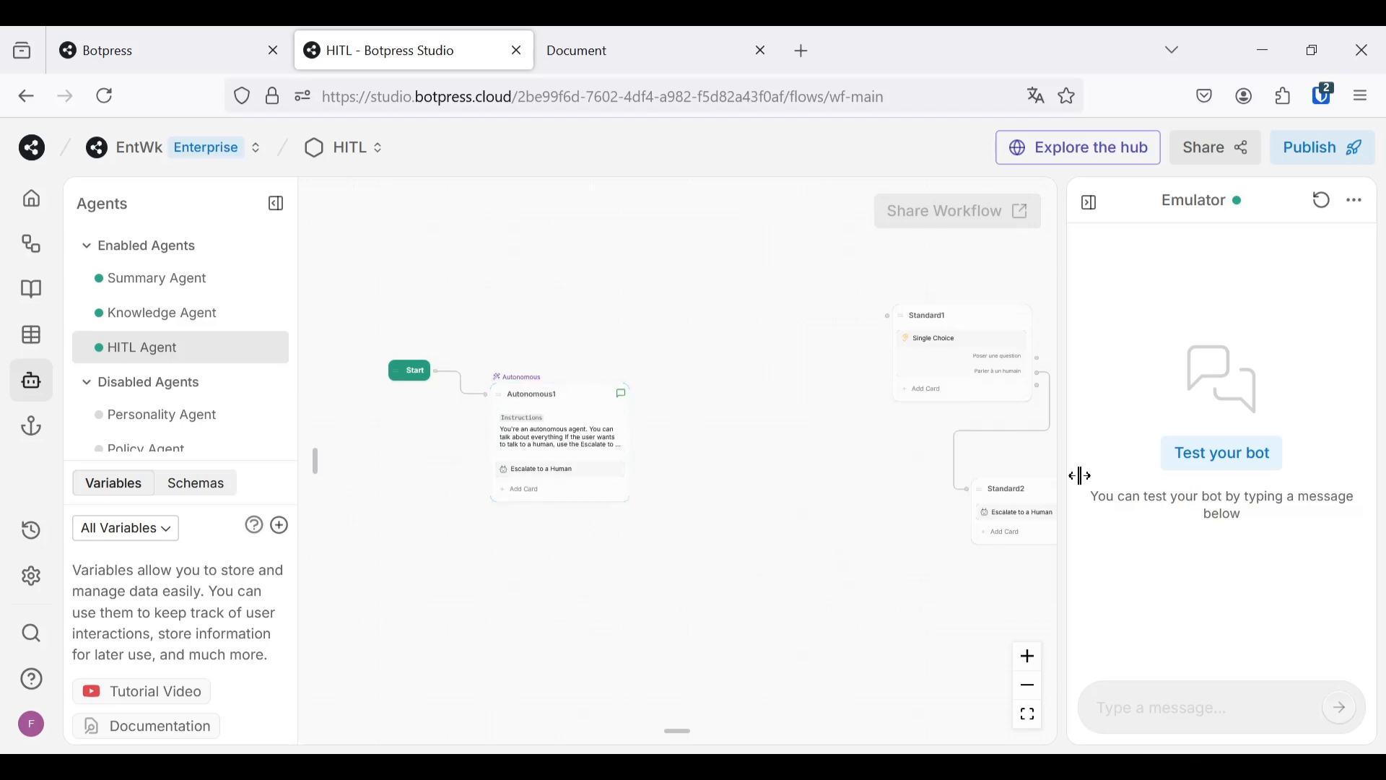
- Start a test conversation in the emulator and inspect the tools available to the Autonomous node, including hitlAgent.startHitl
{"action": "left_click", "coordinate": [1234, 468]}
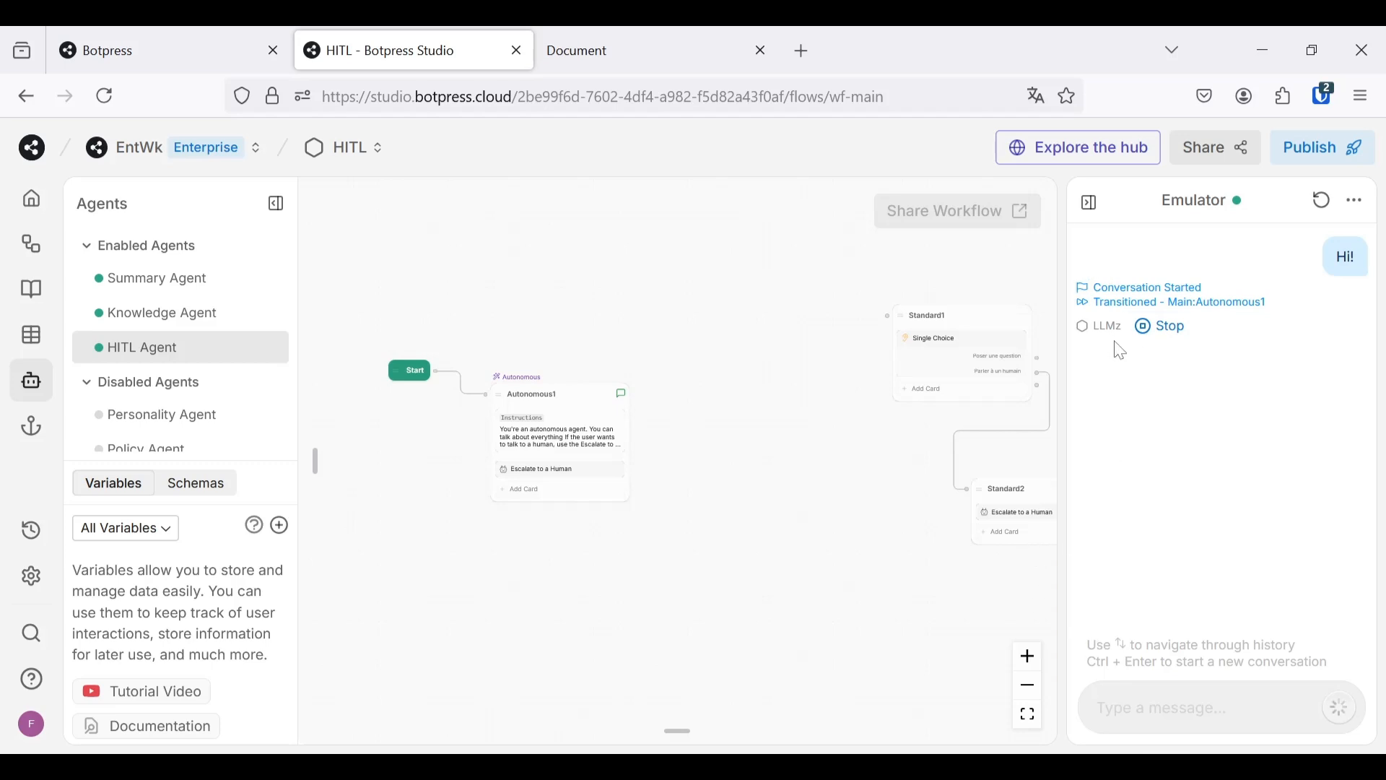
{"action": "left_click", "coordinate": [1245, 418]}
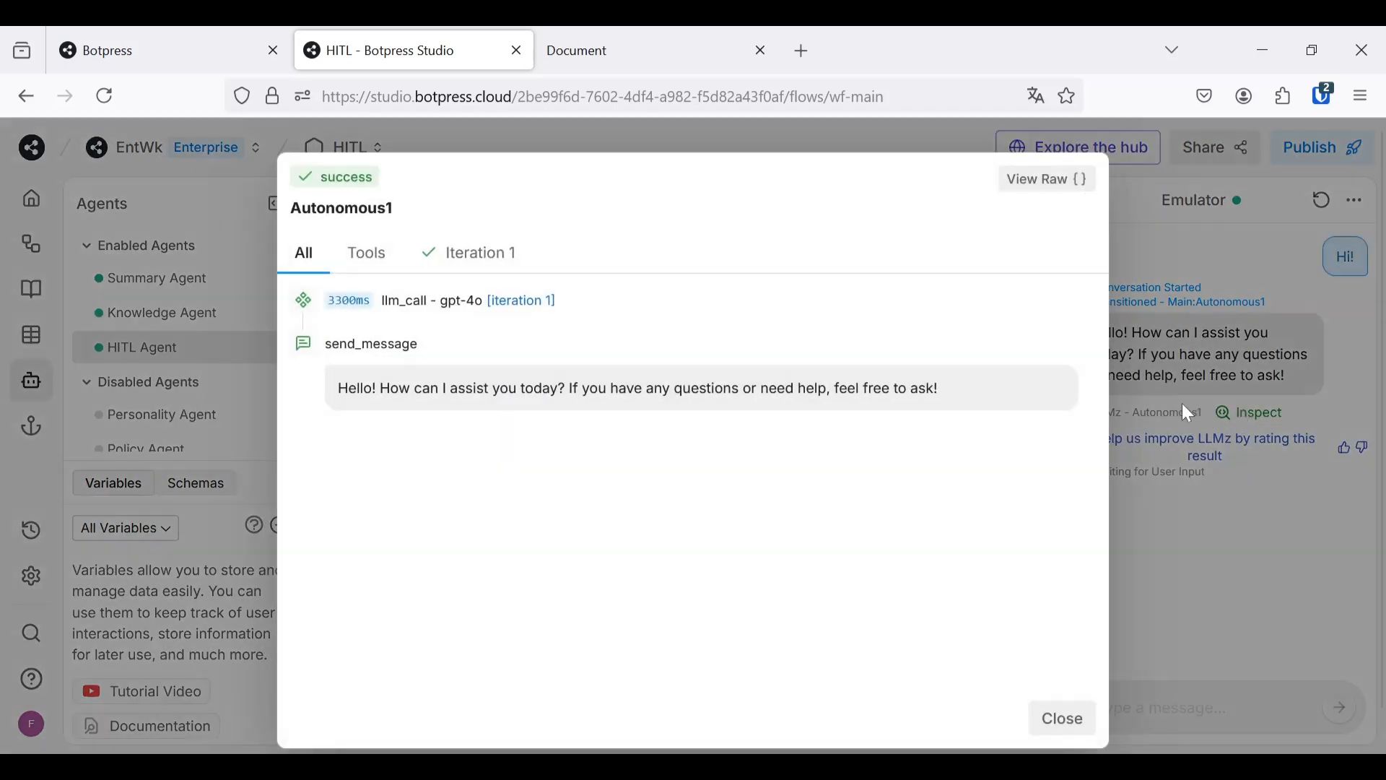
{"action": "left_click", "coordinate": [399, 262]}
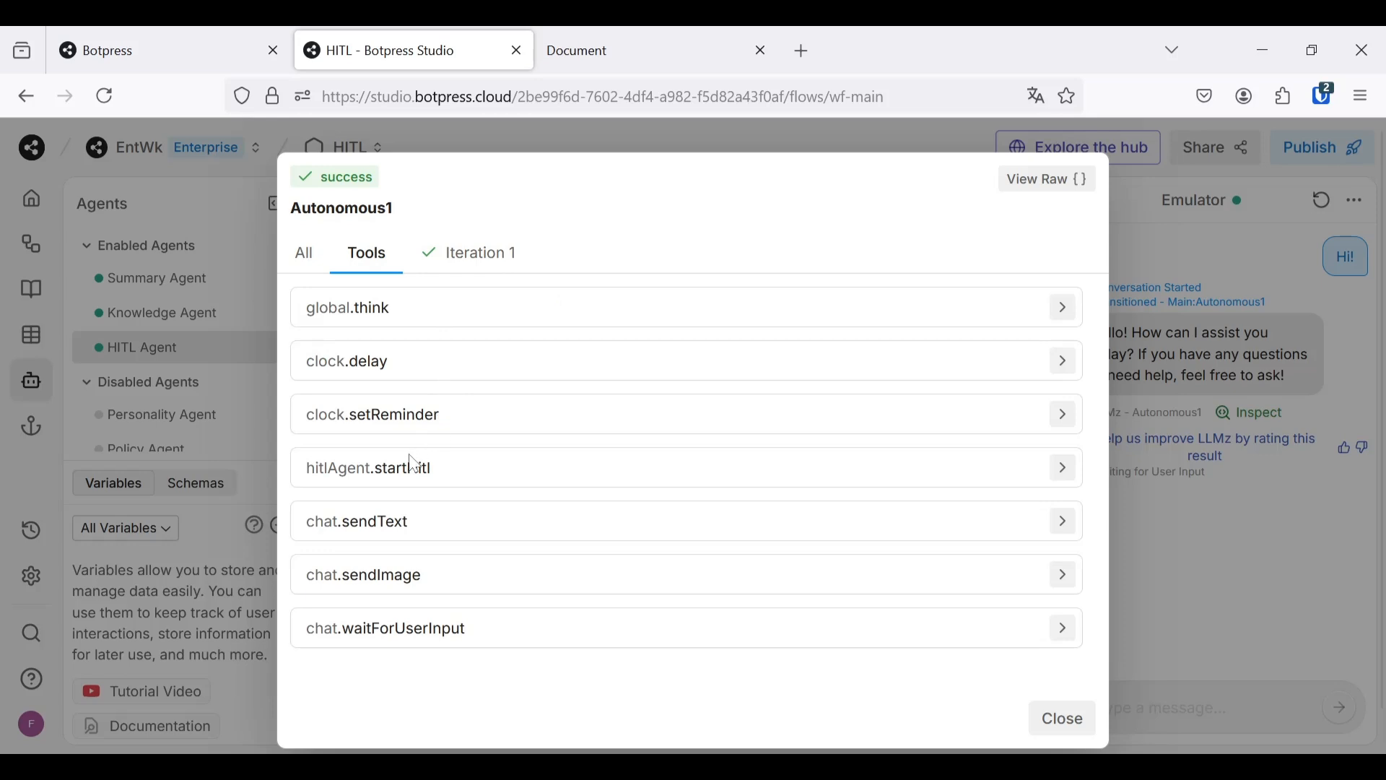
{"action": "left_click", "coordinate": [388, 490]}
{"action": "left_click", "coordinate": [437, 491]}
{"action": "left_click", "coordinate": [1025, 730]}
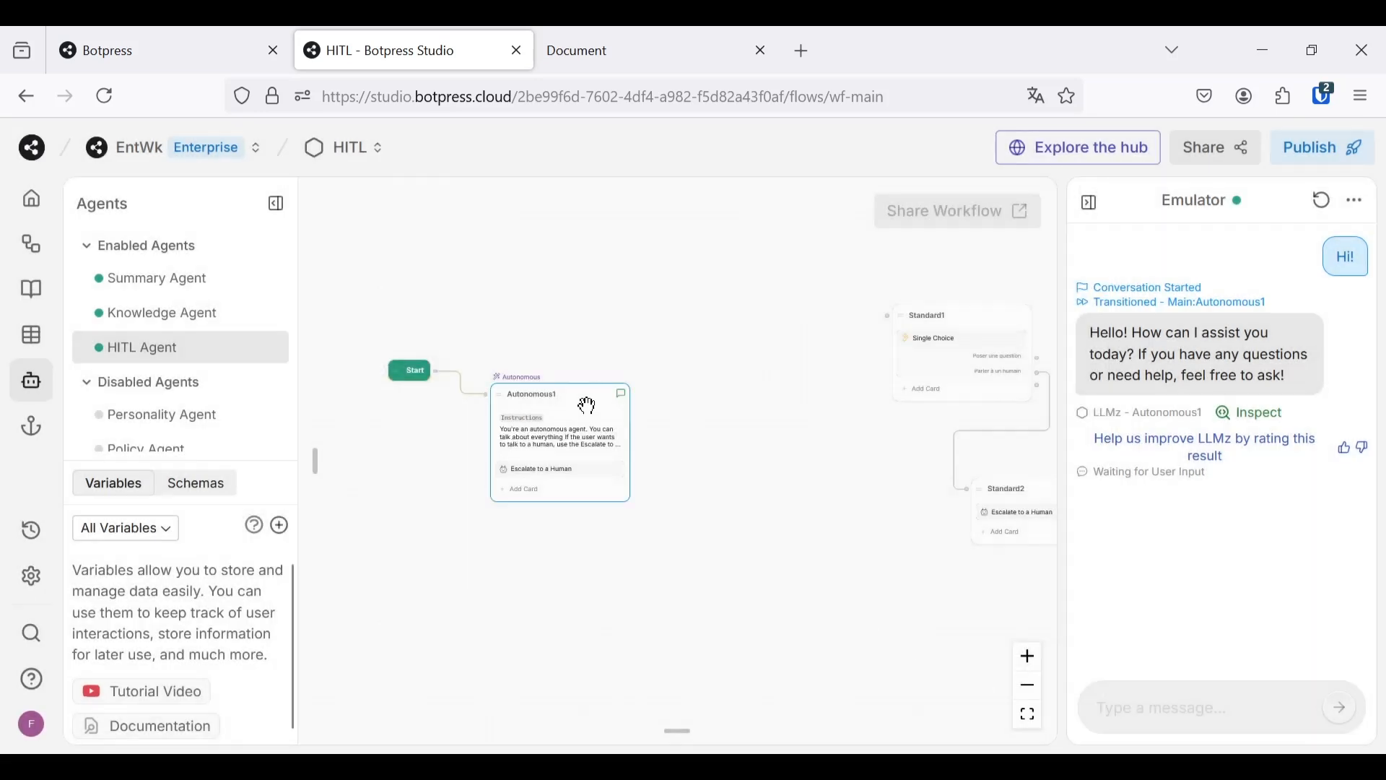
- Recheck the Autonomous node's instructions and publish the bot
{"action": "left_click", "coordinate": [621, 396]}
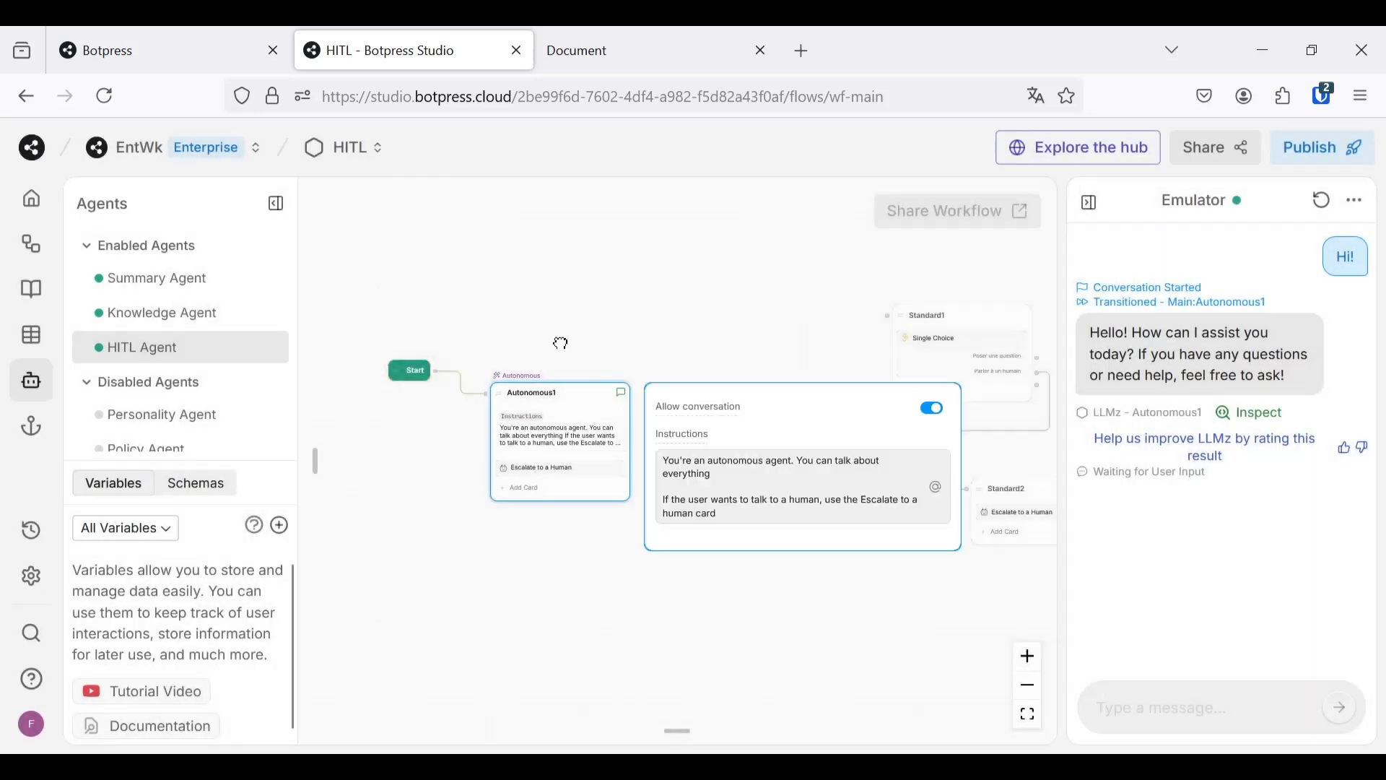
{"action": "left_click", "coordinate": [563, 340]}
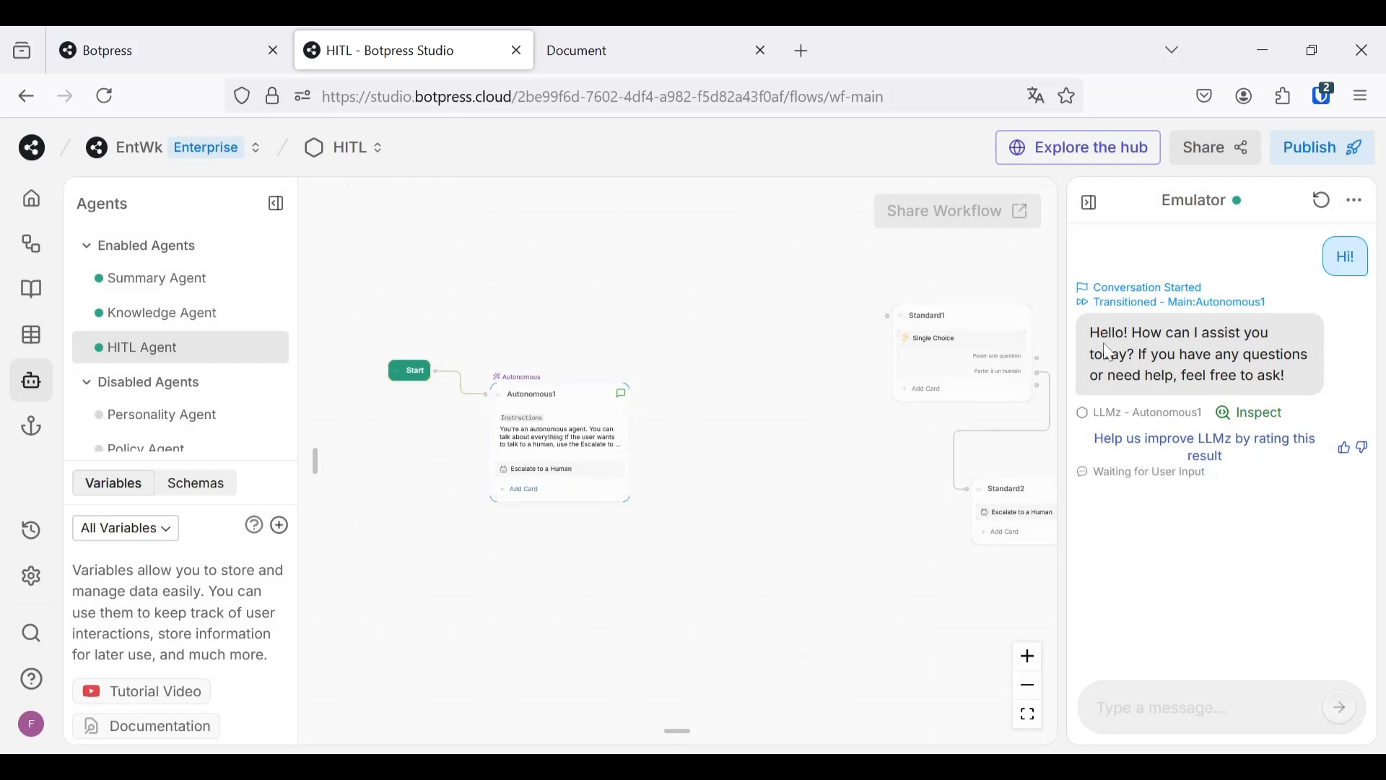
{"action": "left_click", "coordinate": [1342, 162]}
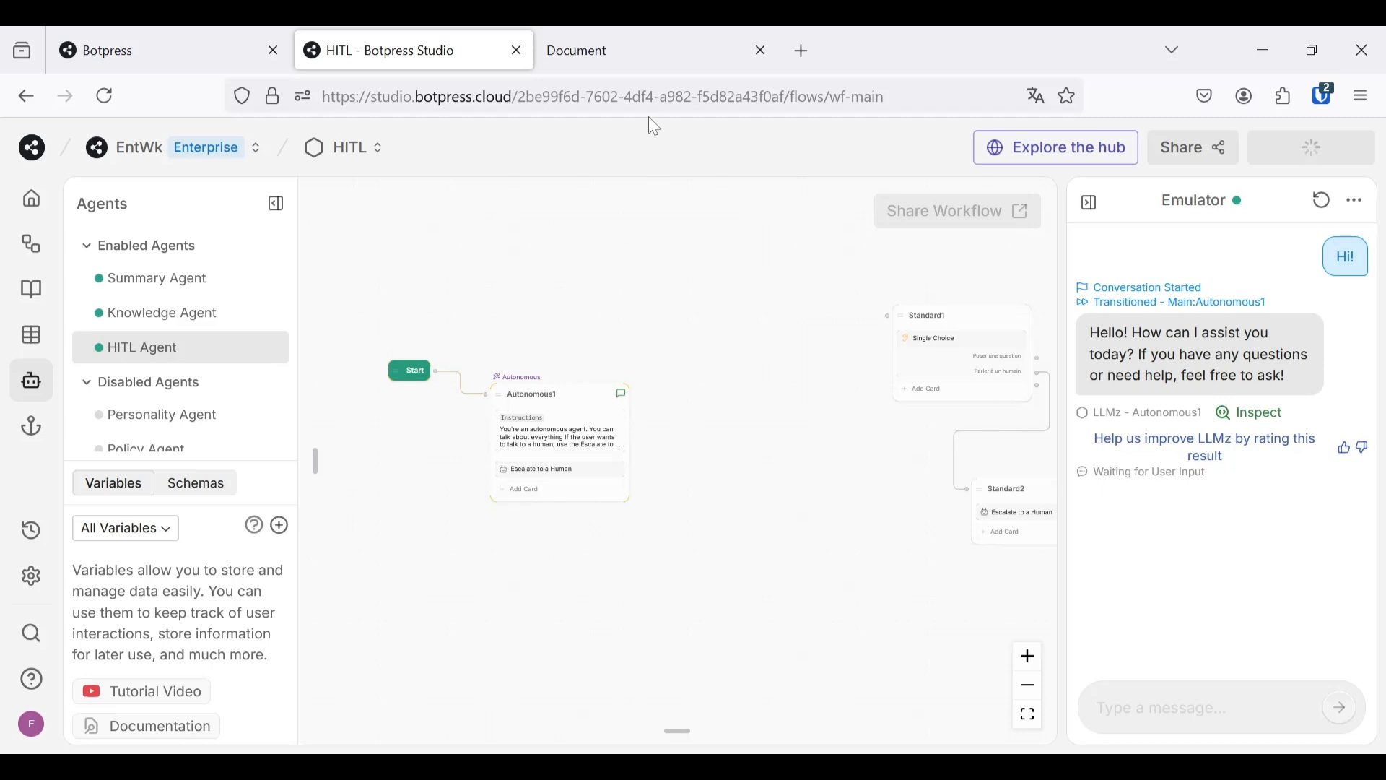
{"action": "left_click_drag", "start_coordinate": [796, 322], "coordinate": [556, 315]}
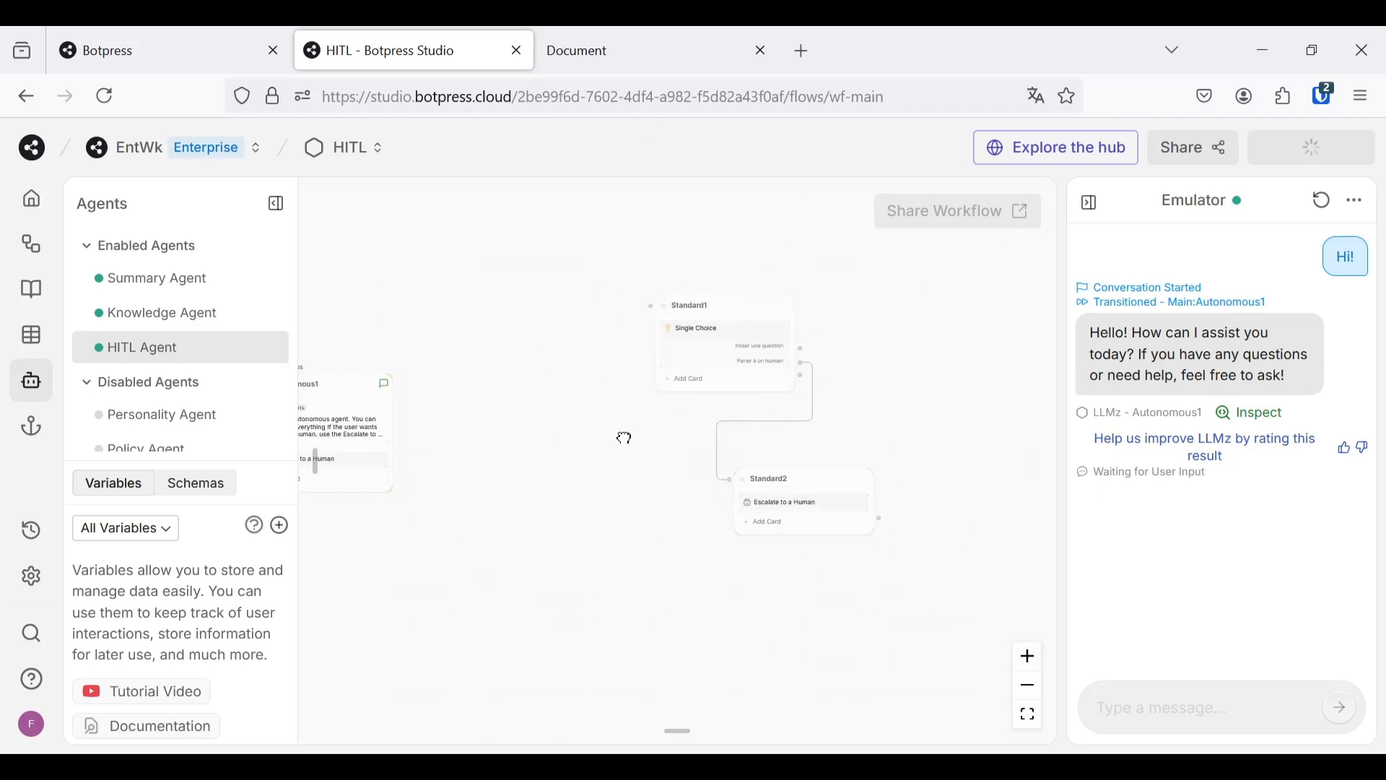
{"action": "left_click_drag", "start_coordinate": [502, 403], "coordinate": [654, 390]}
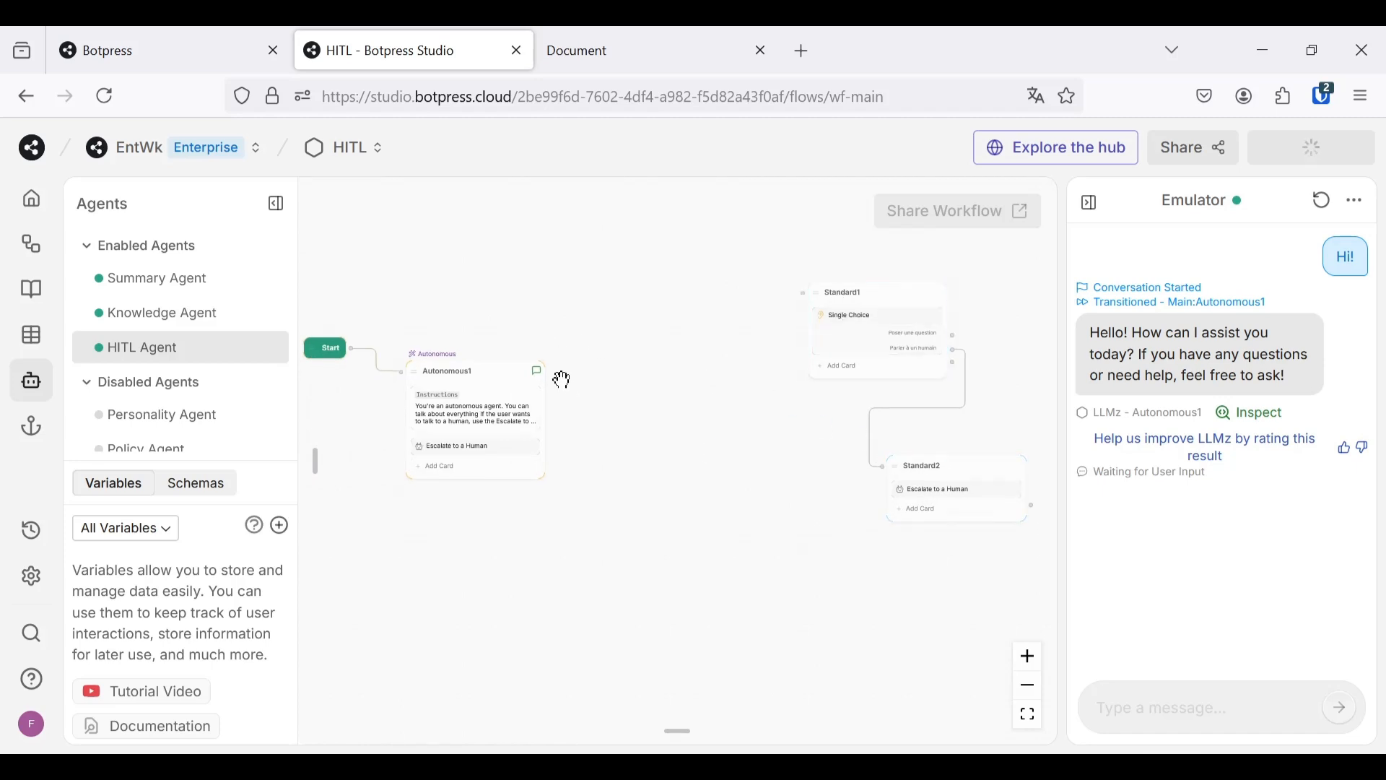
{"action": "left_click_drag", "start_coordinate": [570, 387], "coordinate": [688, 453]}
{"action": "left_click_drag", "start_coordinate": [556, 365], "coordinate": [554, 300]}
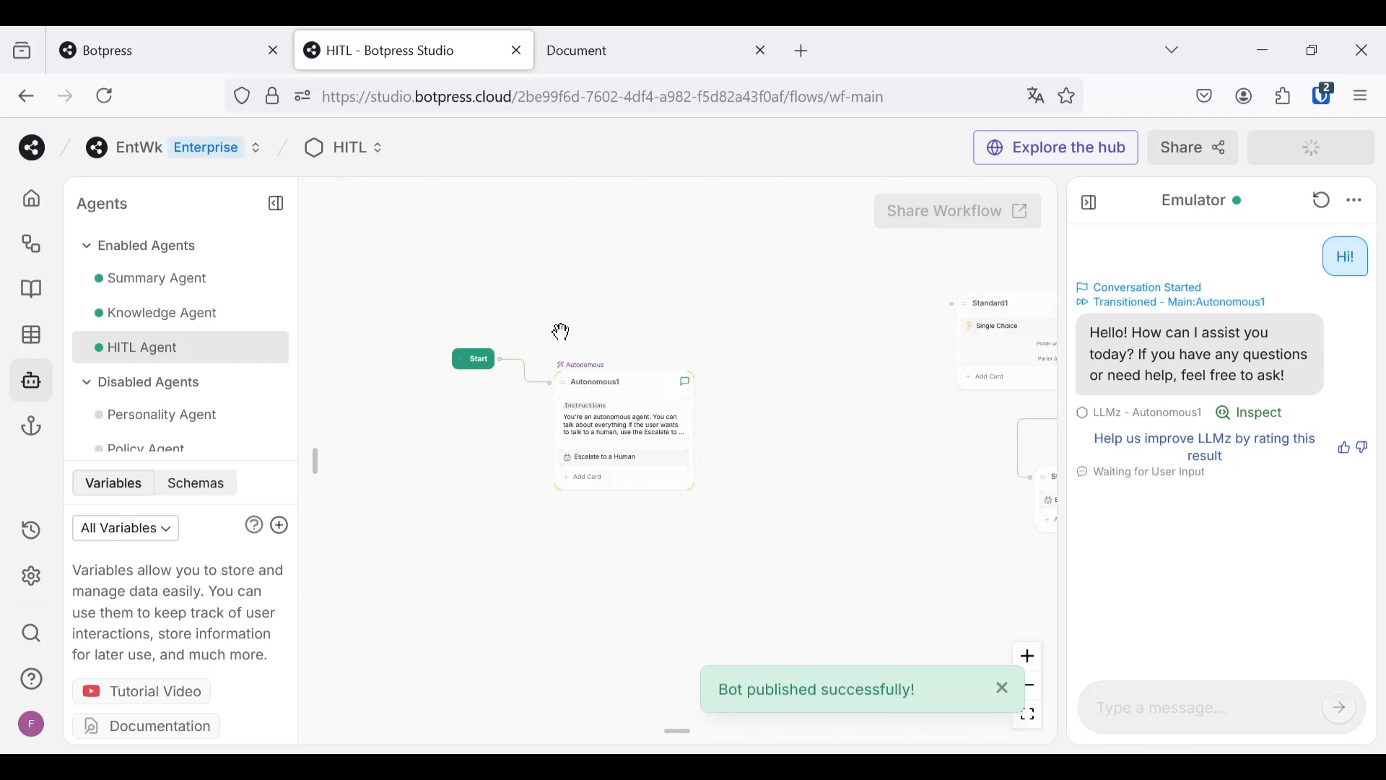
{"action": "left_click", "coordinate": [1342, 526]}
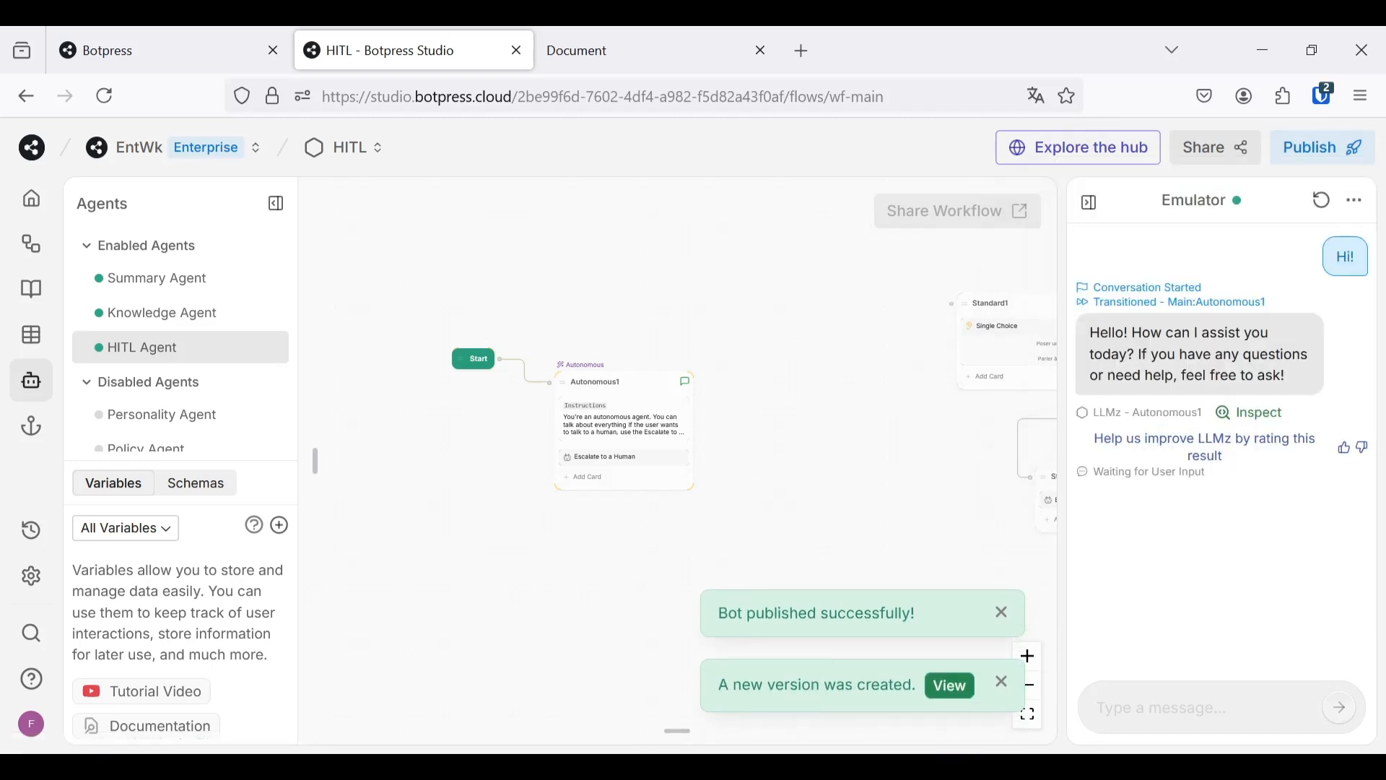
- Reload the webchat page, open the chat and restart the conversation
{"action": "left_click", "coordinate": [646, 59]}
{"action": "left_click", "coordinate": [105, 98]}
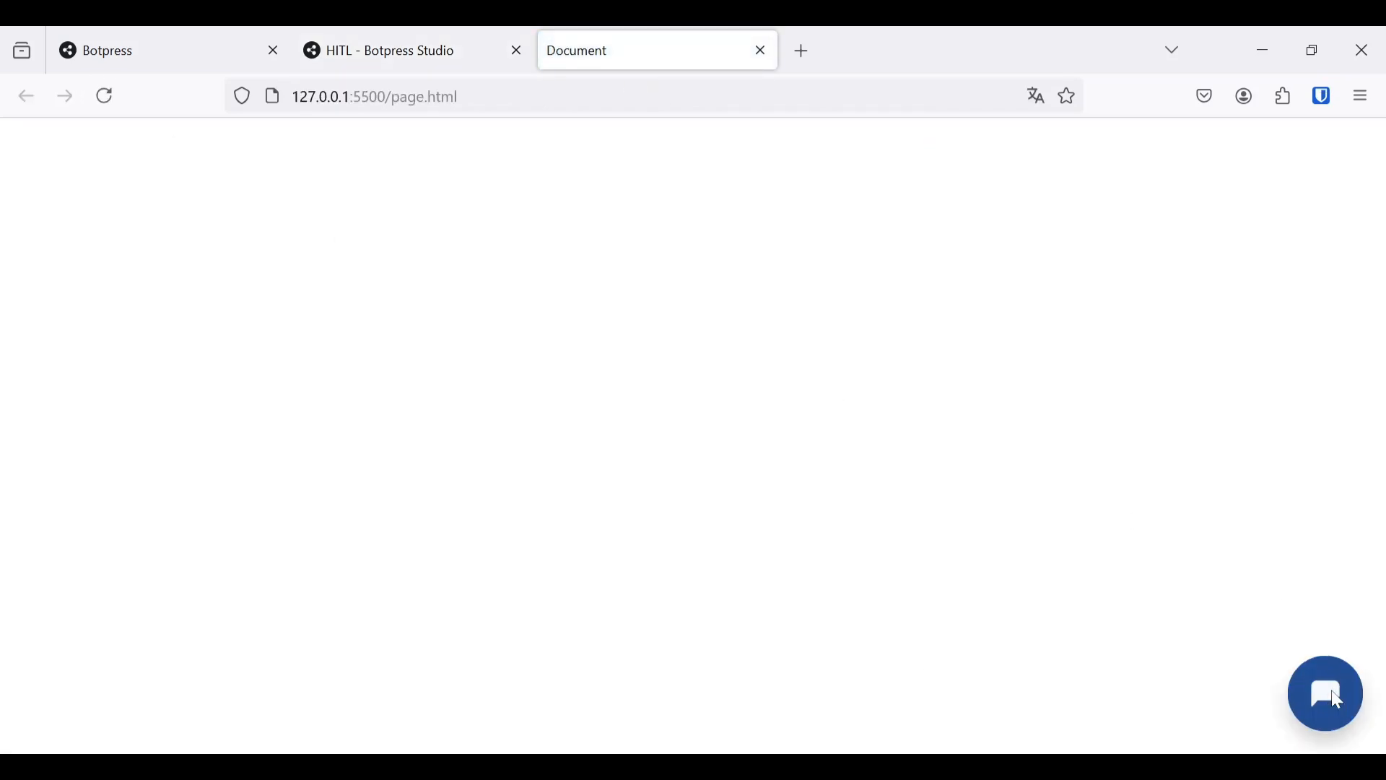
{"action": "left_click", "coordinate": [1327, 695]}
{"action": "left_click", "coordinate": [1291, 173]}
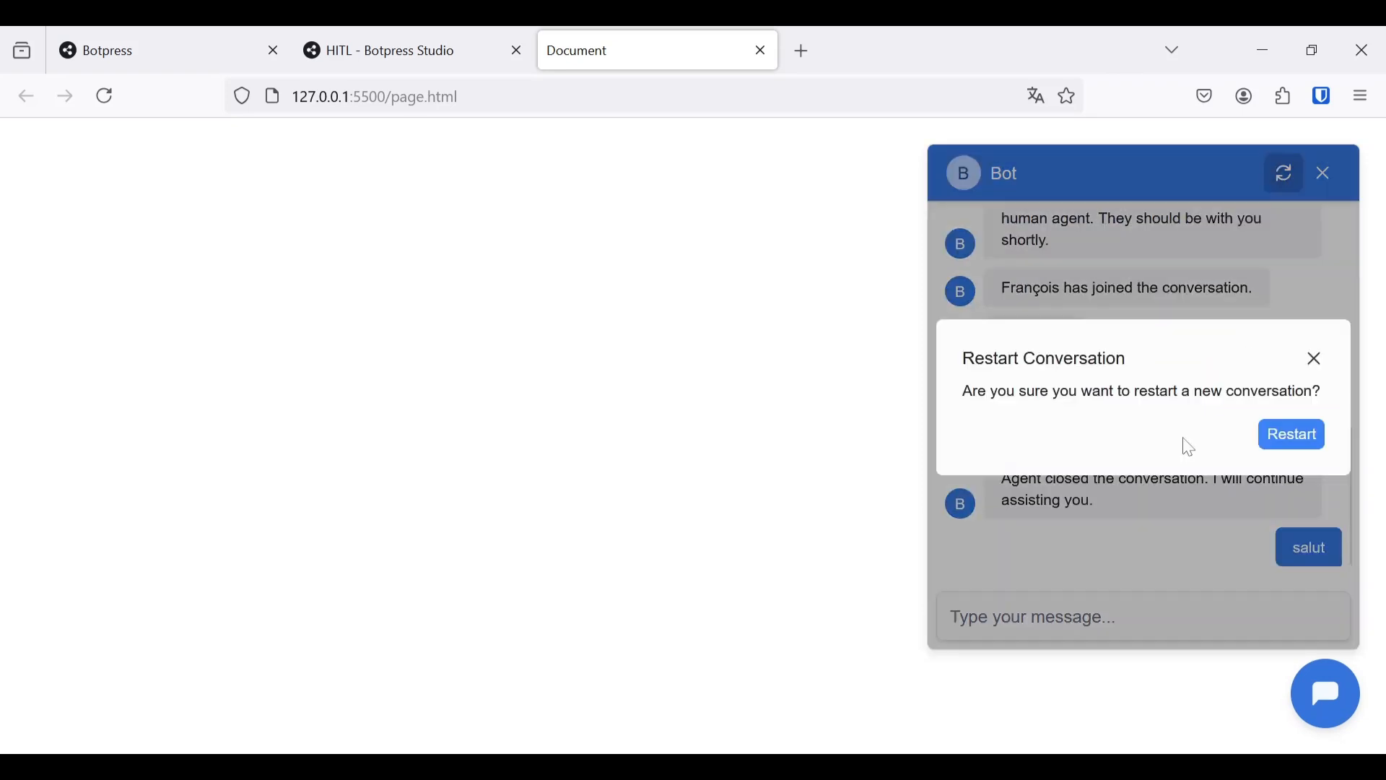
{"action": "left_click", "coordinate": [1288, 433]}
- Send "salut" to the bot, followed by "j'aimerais parler à un humain"
{"action": "type", "text": "salut"}
{"action": "key", "text": "Return"}
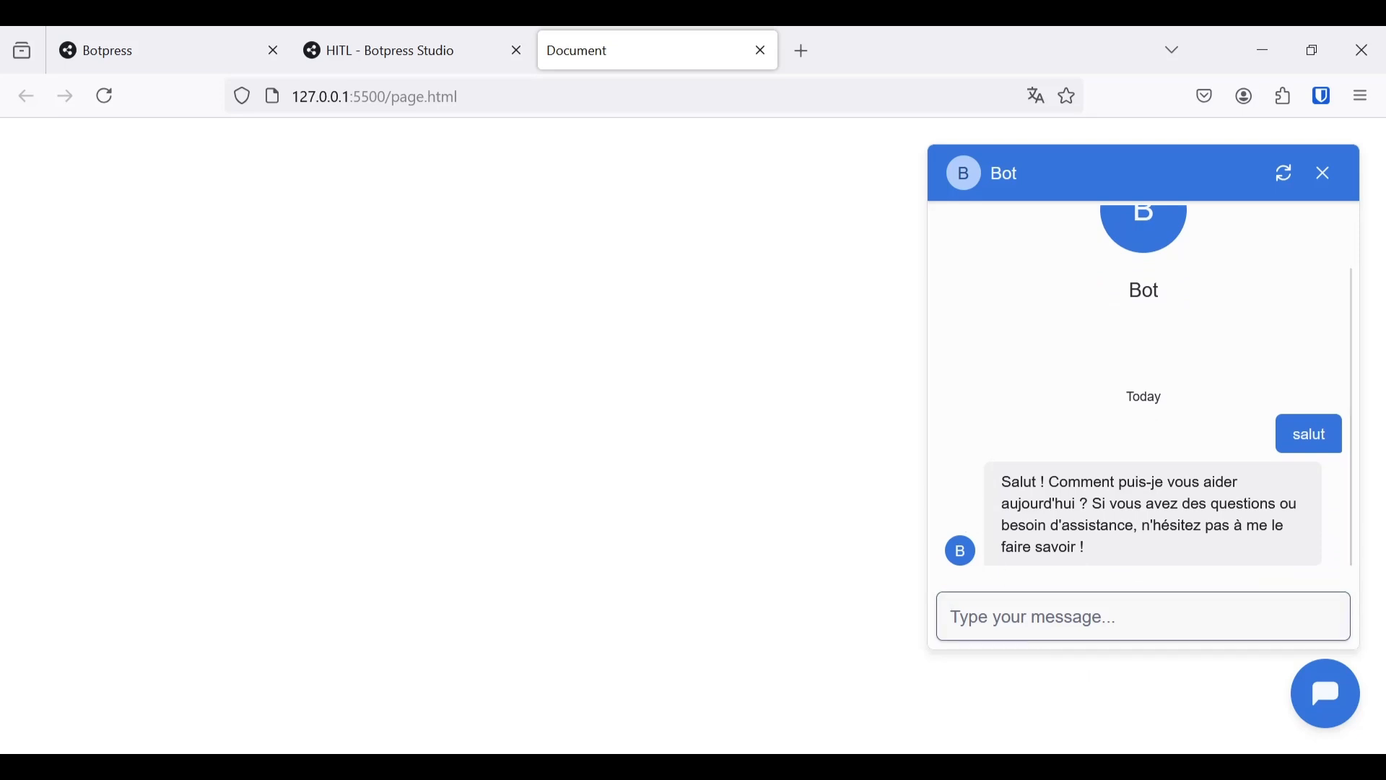
{"action": "type", "text": "j'aimerais parler à un humain"}
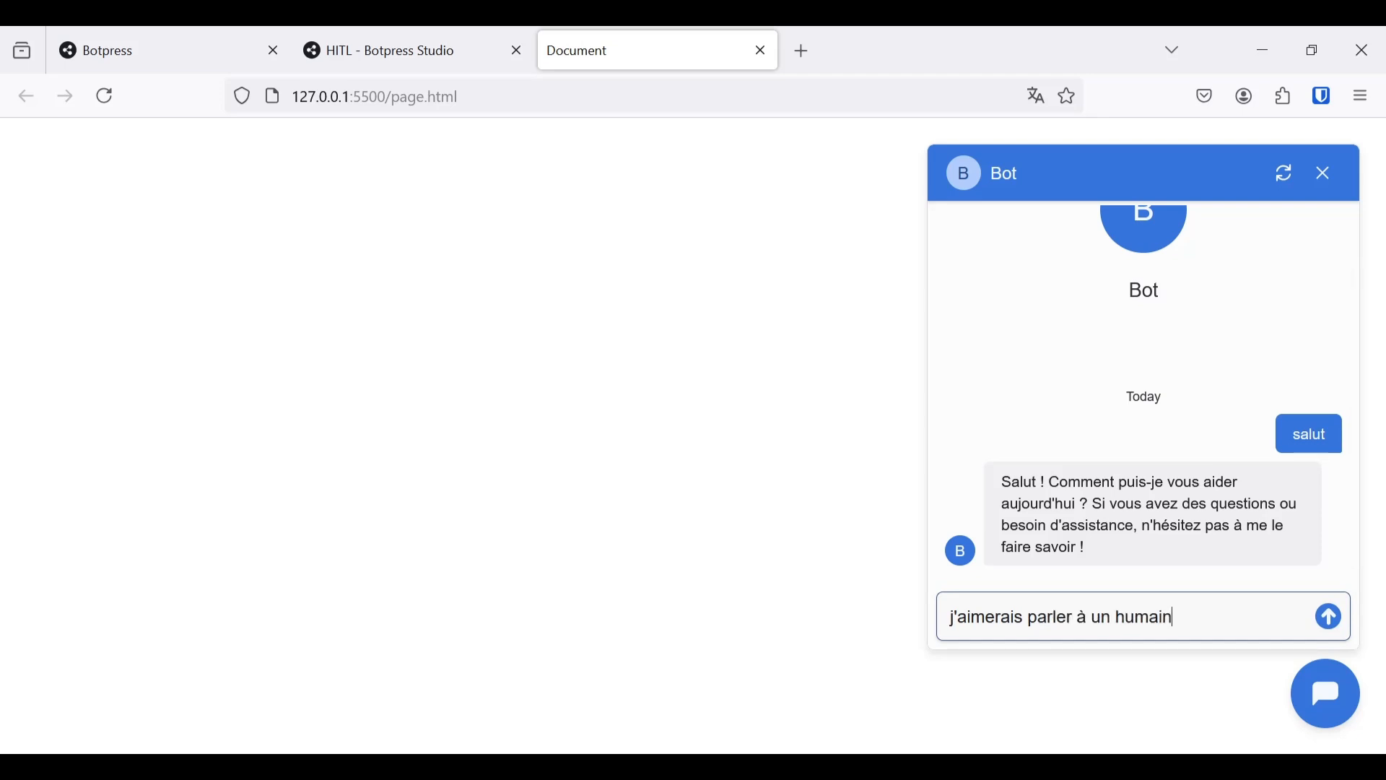
{"action": "key", "text": "Return"}
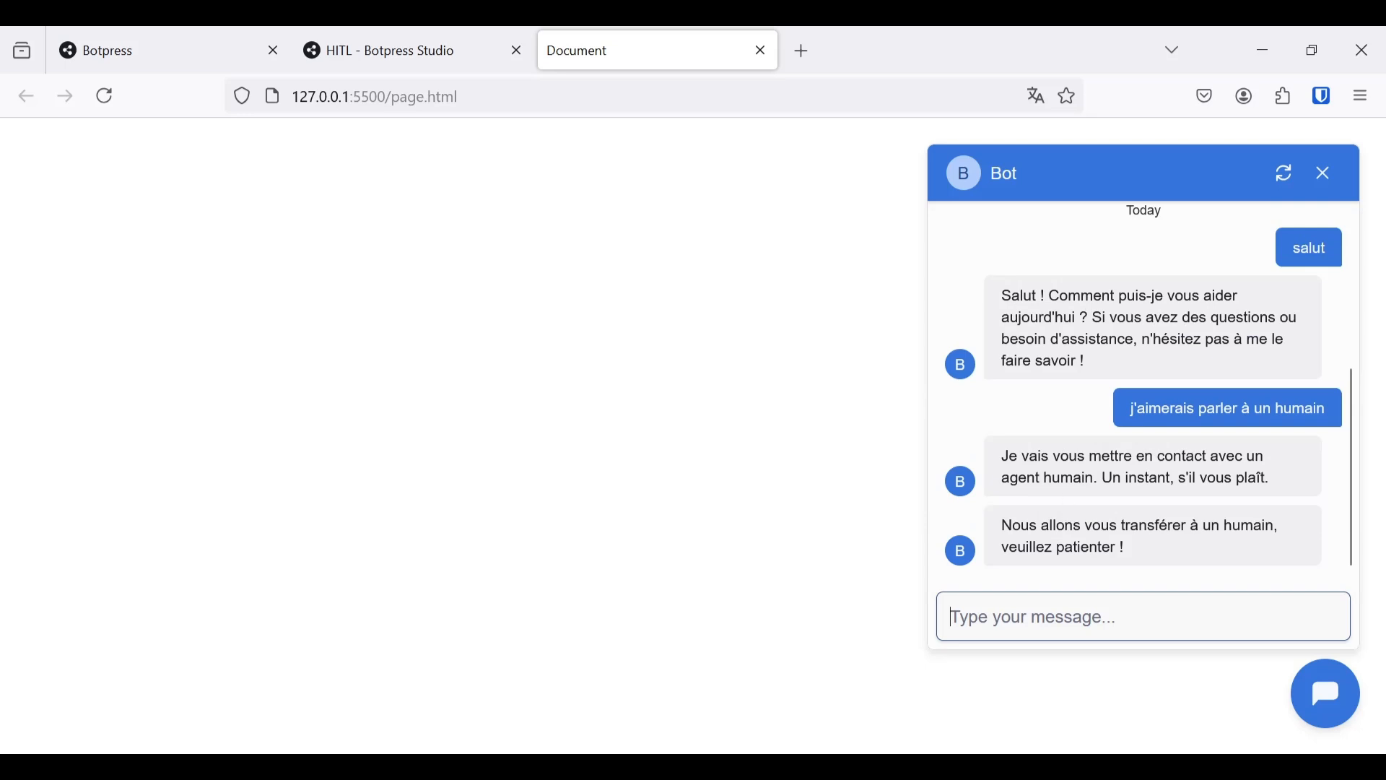
- Compare the HITL Agent's Transfer to Agent Message with the bot's replies to the human request in the webchat
{"action": "left_click", "coordinate": [445, 70]}
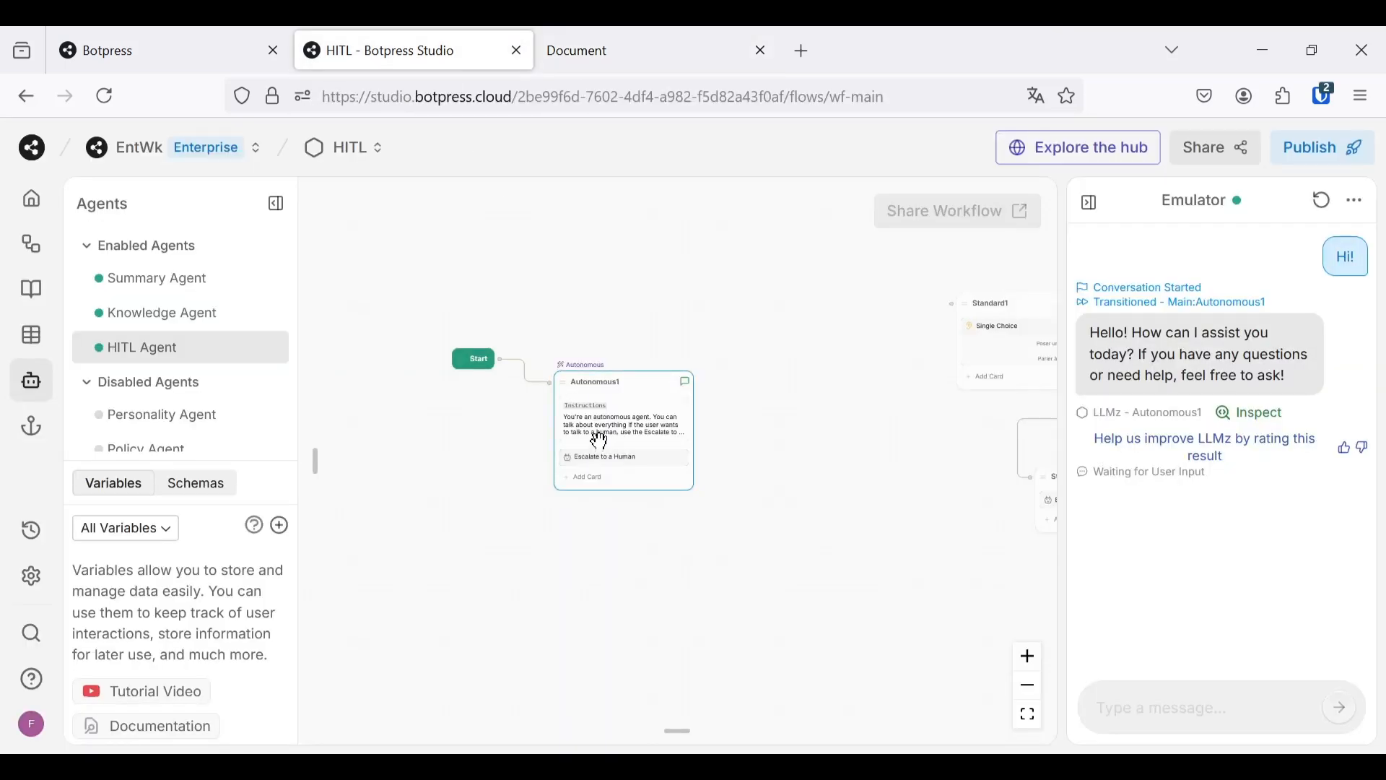
{"action": "left_click", "coordinate": [165, 356]}
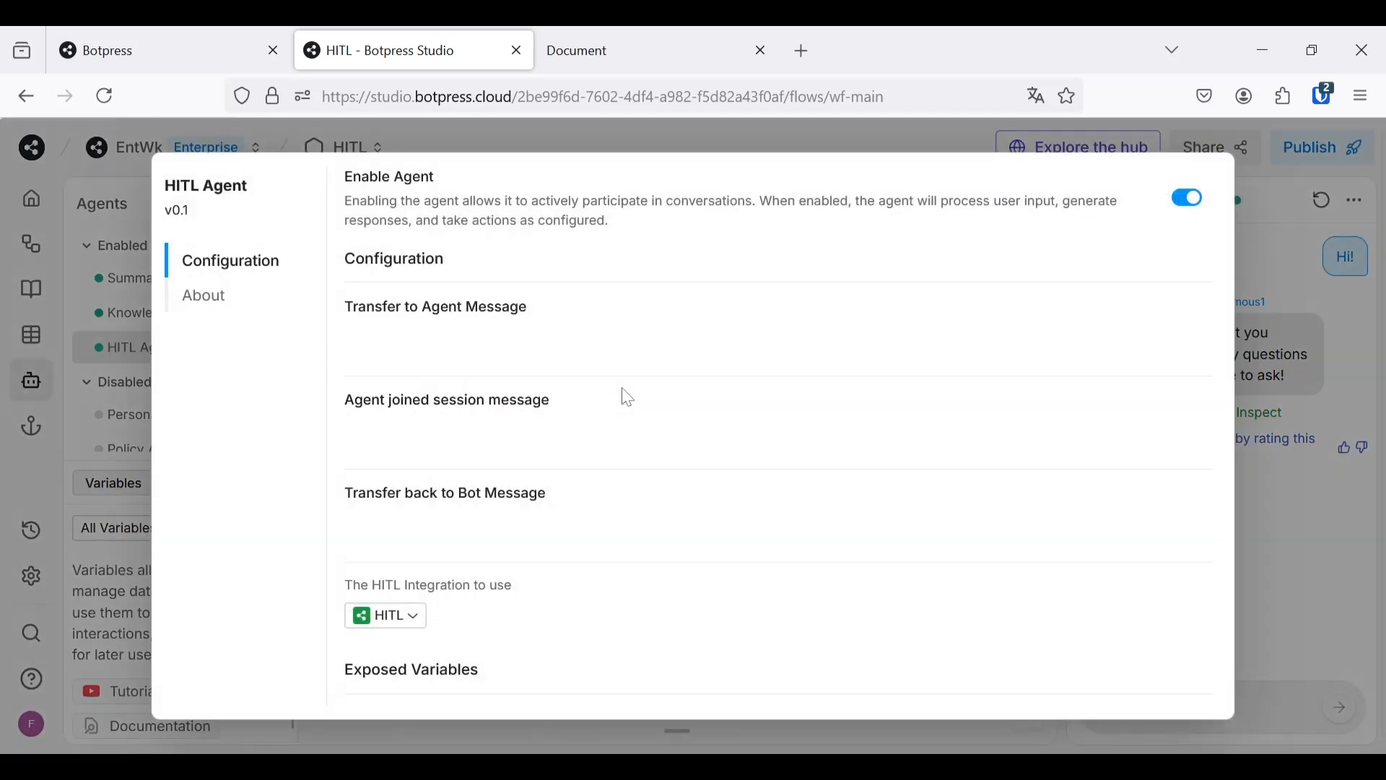
{"action": "triple_click", "coordinate": [358, 346]}
{"action": "left_click", "coordinate": [722, 274]}
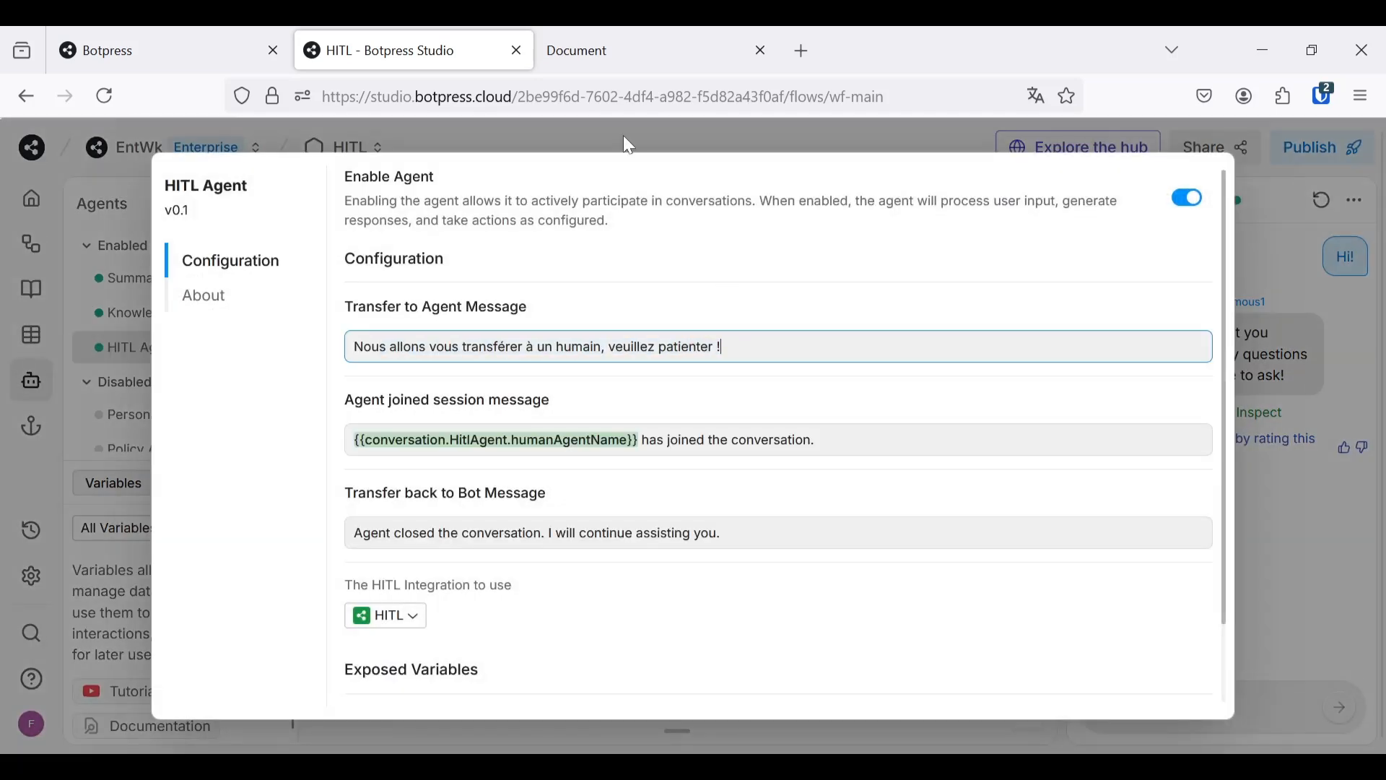
{"action": "key", "text": "ctrl+Tab"}
{"action": "left_click_drag", "start_coordinate": [1140, 554], "coordinate": [1000, 526]}
{"action": "left_click", "coordinate": [1129, 543]}
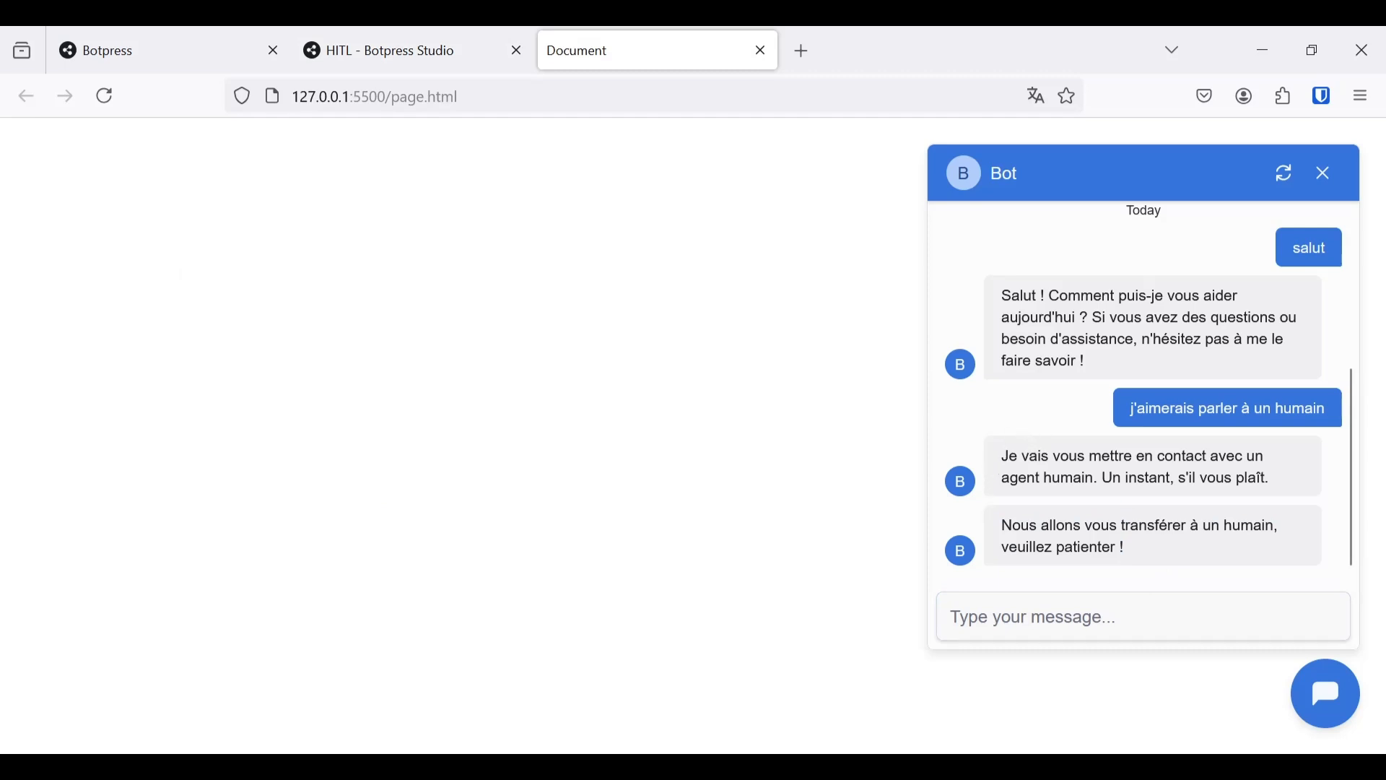
{"action": "mouse_move", "coordinate": [1002, 456]}
{"action": "left_mouse_down"}
{"action": "mouse_move", "coordinate": [1271, 478]}
{"action": "mouse_move", "coordinate": [987, 458]}
{"action": "left_mouse_up"}
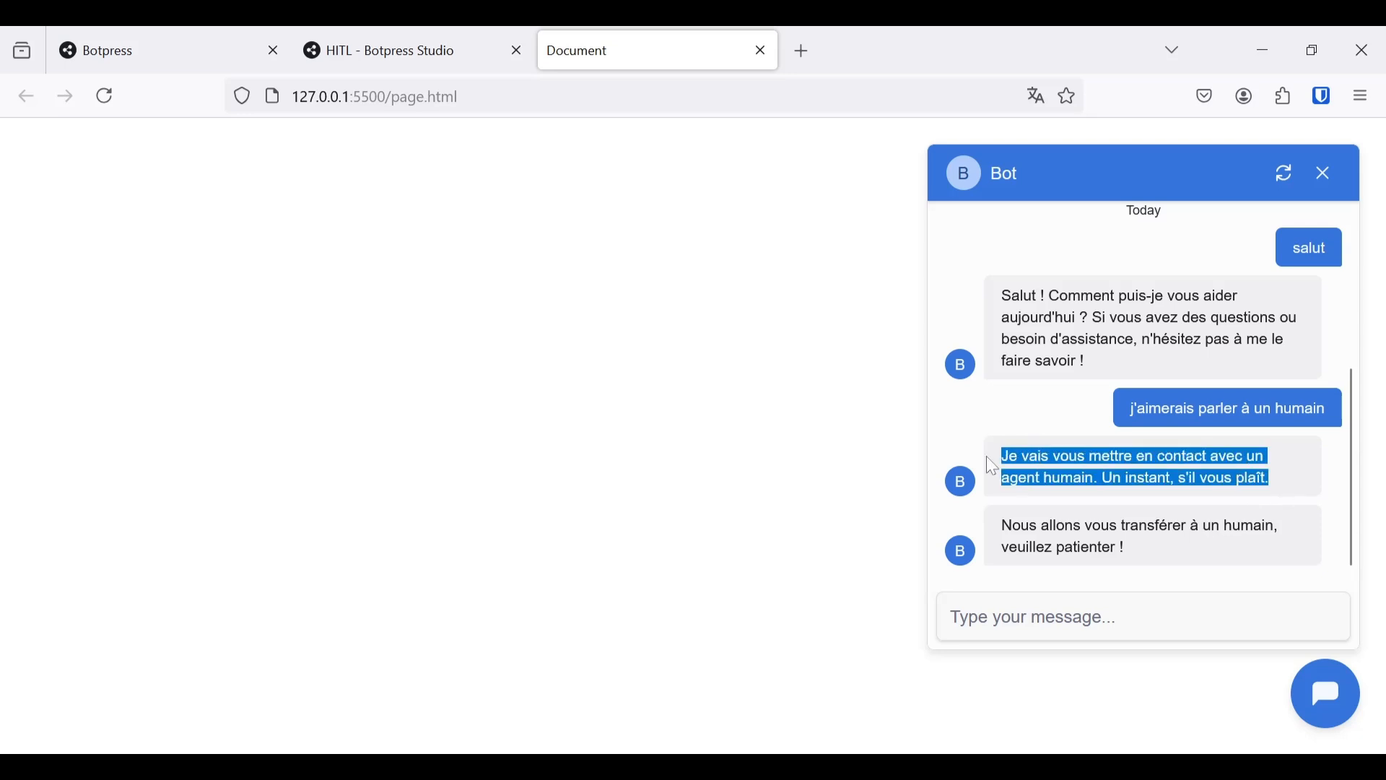
{"action": "left_click", "coordinate": [1002, 458]}
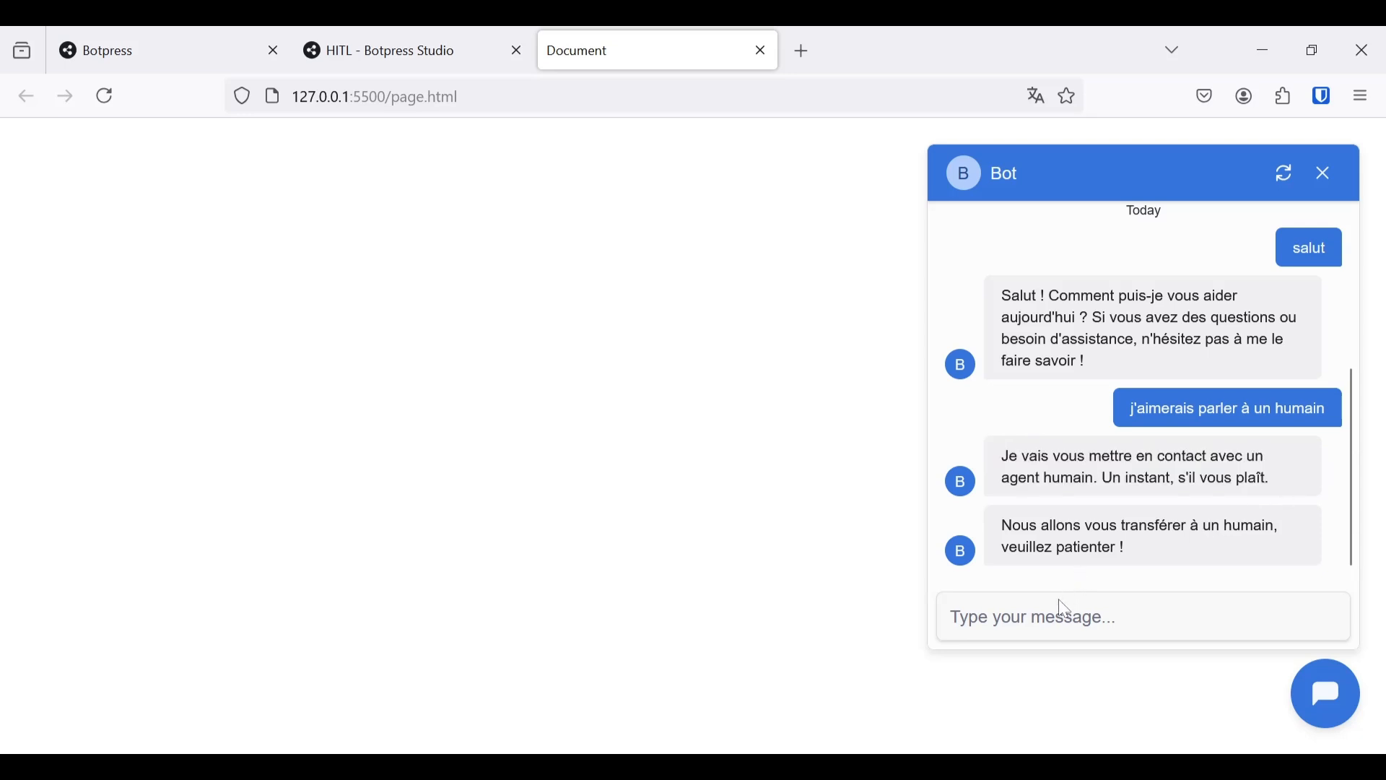
- In the Human in the loop dashboard, open the pending Anonymous User conversation and assign it to yourself
{"action": "left_click", "coordinate": [207, 45]}
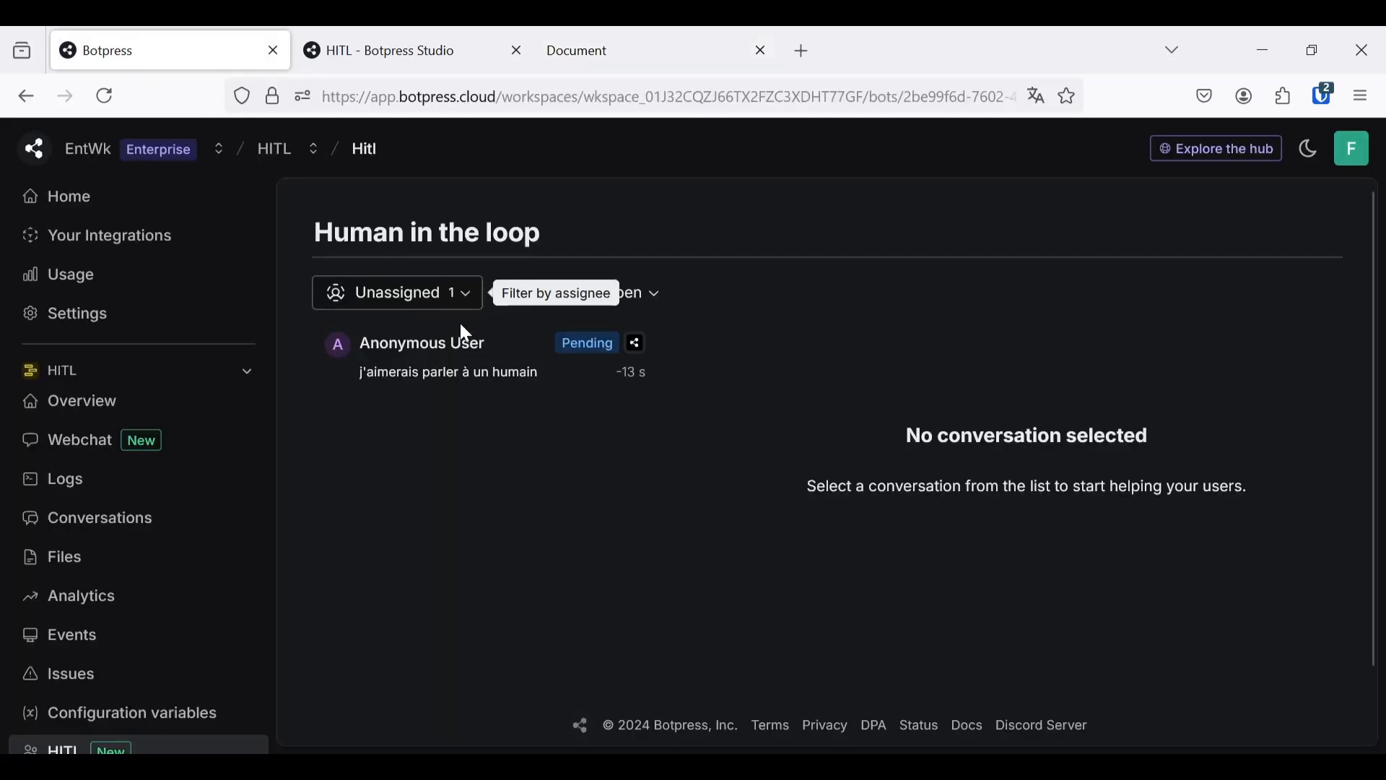
{"action": "left_click", "coordinate": [458, 363]}
{"action": "scroll", "coordinate": [526, 462], "scroll_direction": "down", "scroll_amount": 2}
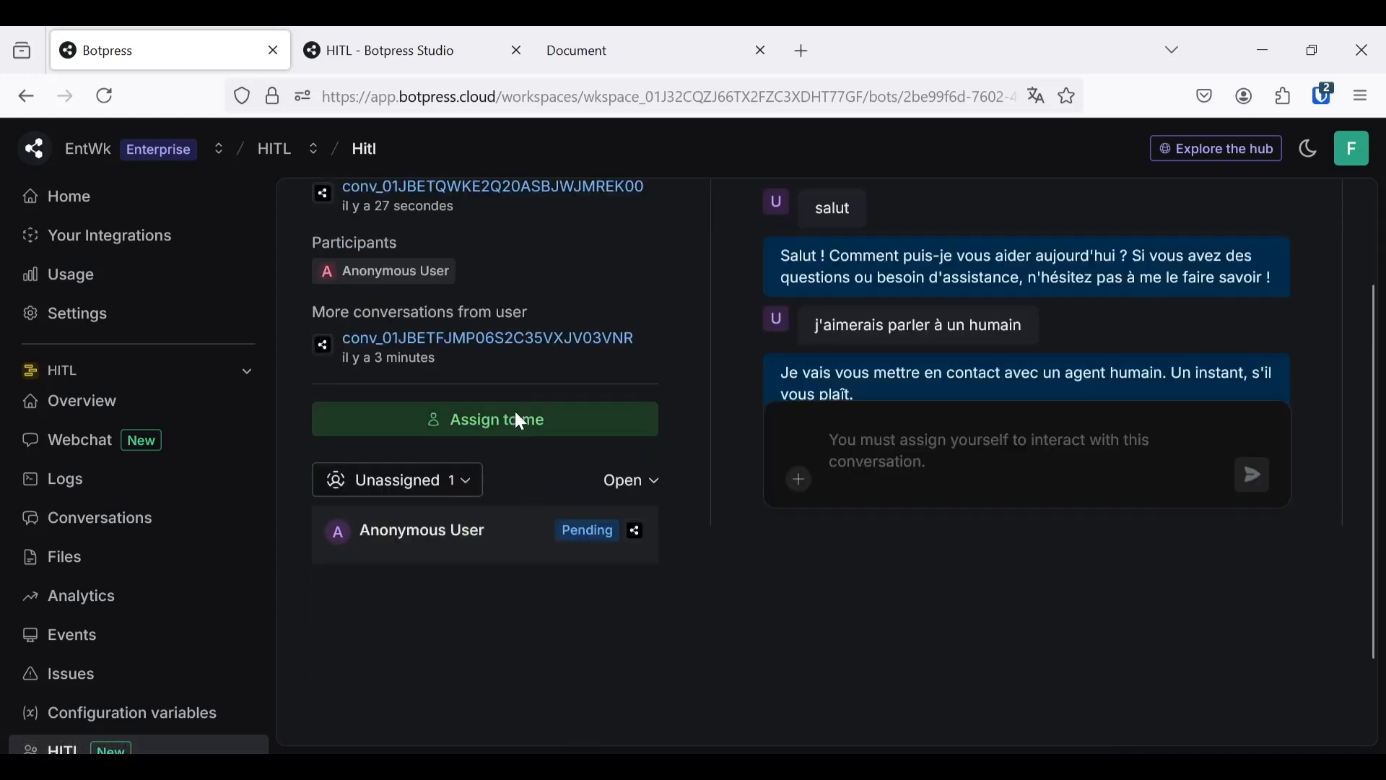
{"action": "left_click", "coordinate": [517, 420]}
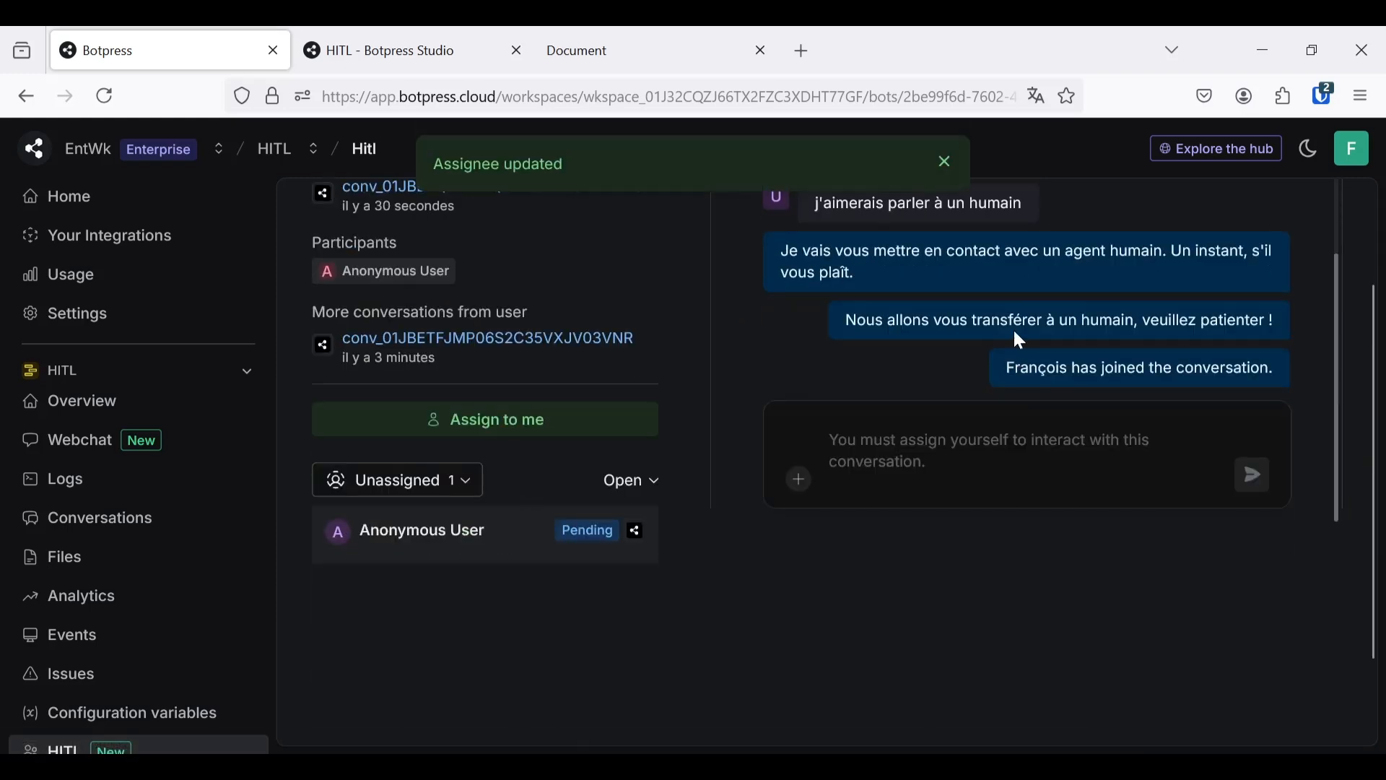
- Send "bonjour" to the webchat user as the human agent
{"action": "left_click", "coordinate": [993, 575]}
{"action": "type", "text": "bonjour"}
{"action": "key", "text": "Return"}
- Reply "salut" to the human agent from the webchat page
{"action": "left_click", "coordinate": [665, 52]}
{"action": "left_click", "coordinate": [1144, 618]}
{"action": "type", "text": "salut"}
{"action": "key", "text": "Return"}
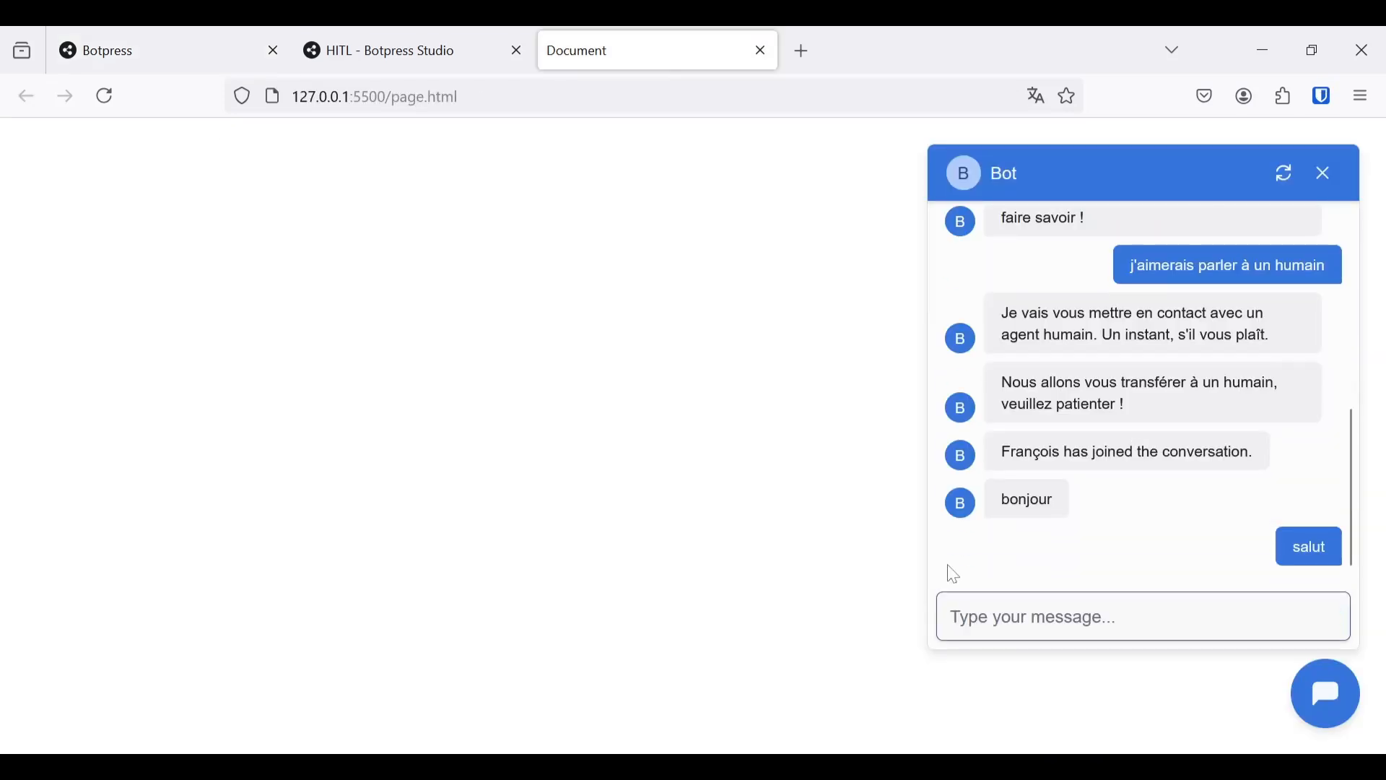
- Resume the chatbot for the assigned conversation in the Human in the loop dashboard and return to the webchat page
{"action": "left_click", "coordinate": [190, 37]}
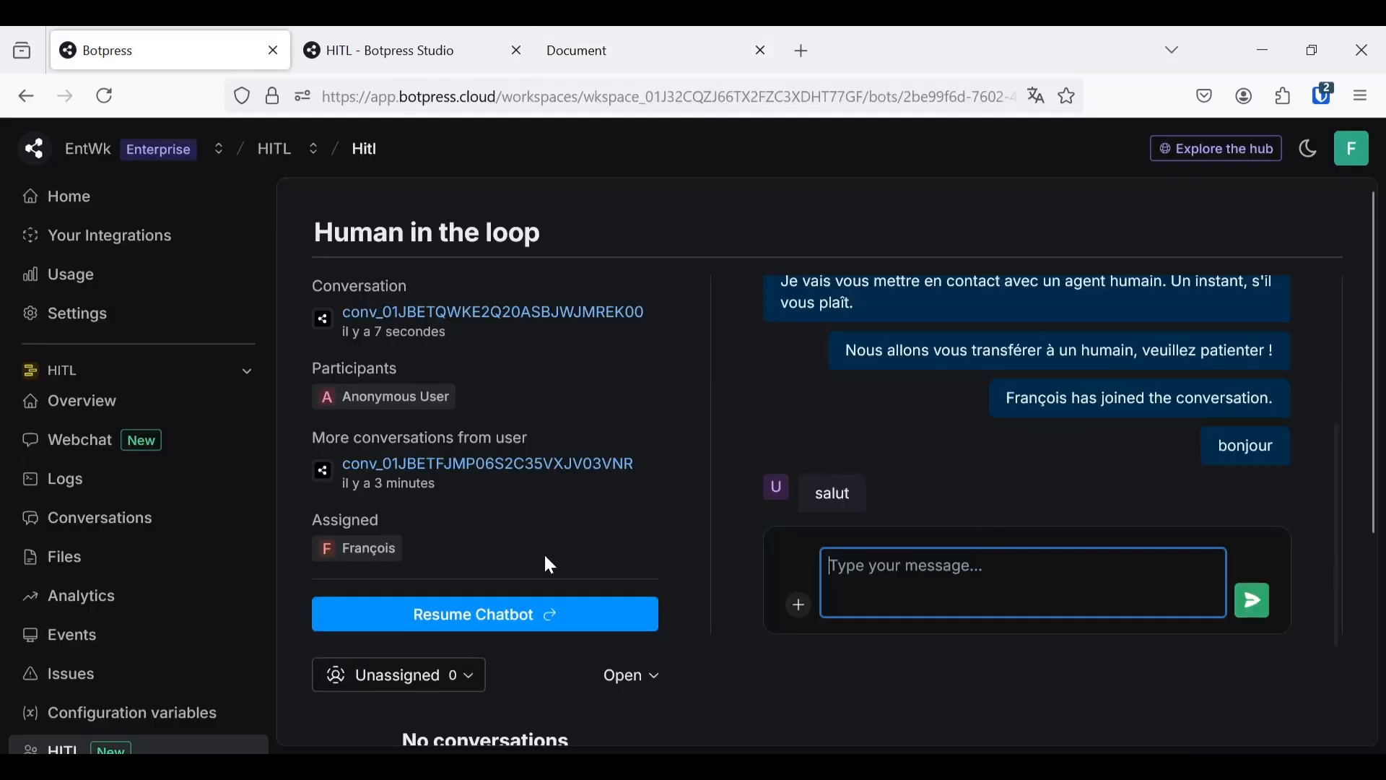
{"action": "left_click", "coordinate": [597, 616]}
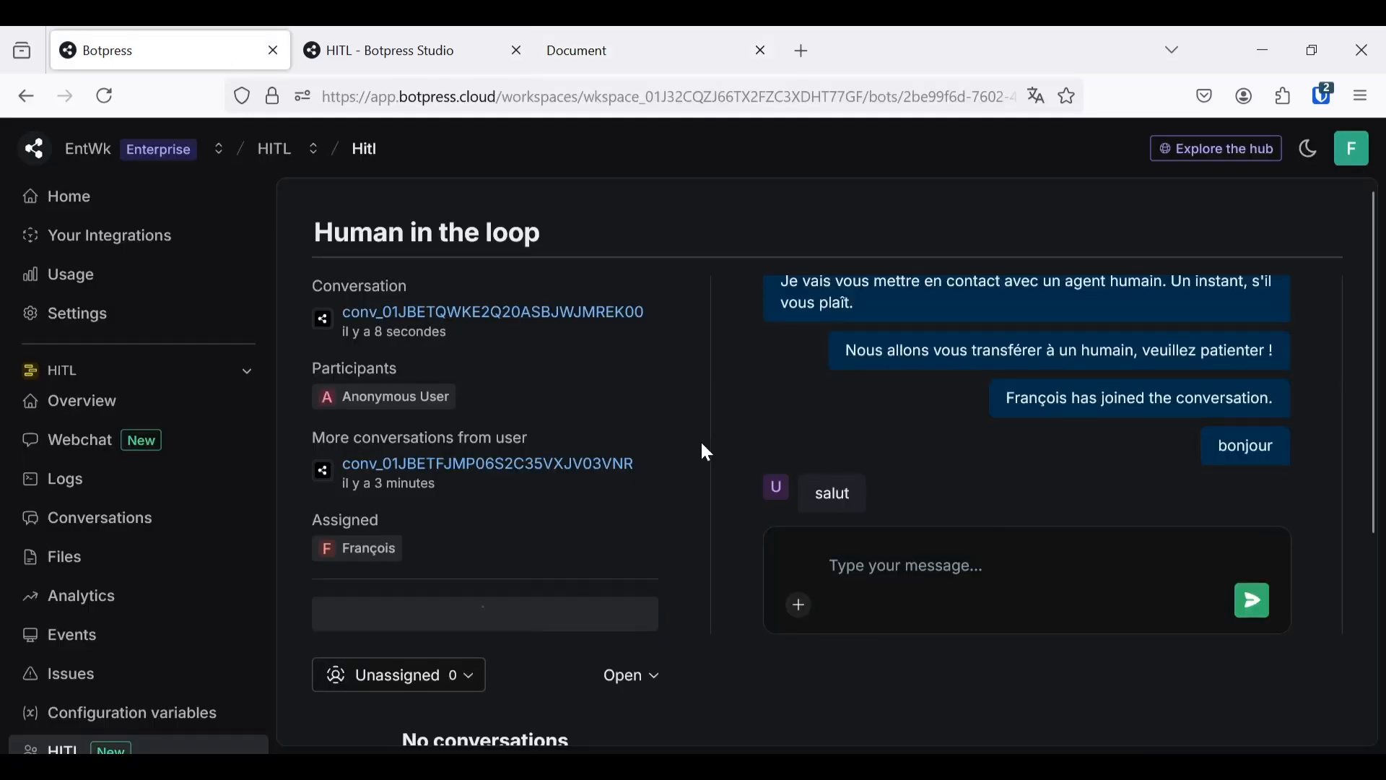
{"action": "left_click", "coordinate": [570, 52]}
- Close the HITL Agent's configuration in Botpress Studio to return to the workflow
{"action": "left_click", "coordinate": [366, 65]}
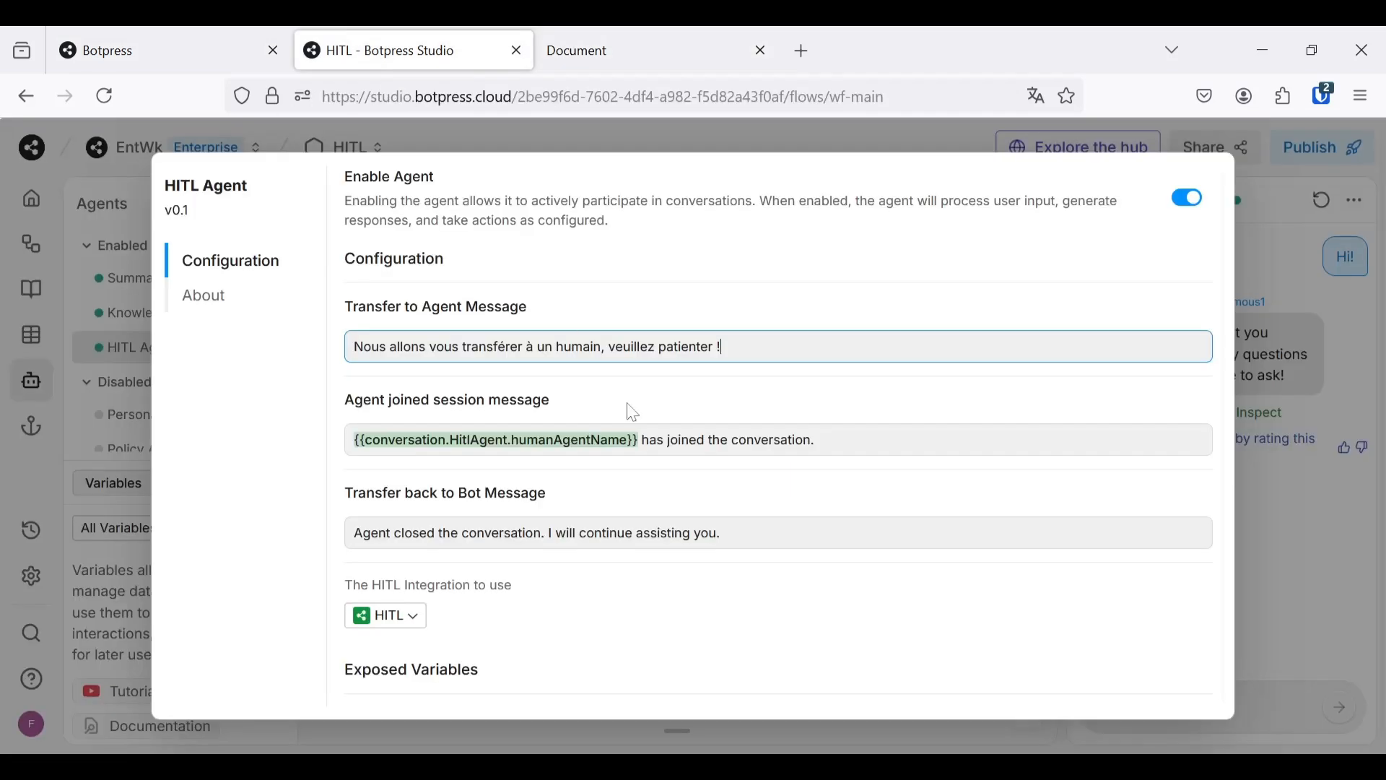
{"action": "left_click", "coordinate": [1263, 239]}
{"action": "left_click_drag", "start_coordinate": [771, 479], "coordinate": [657, 475]}
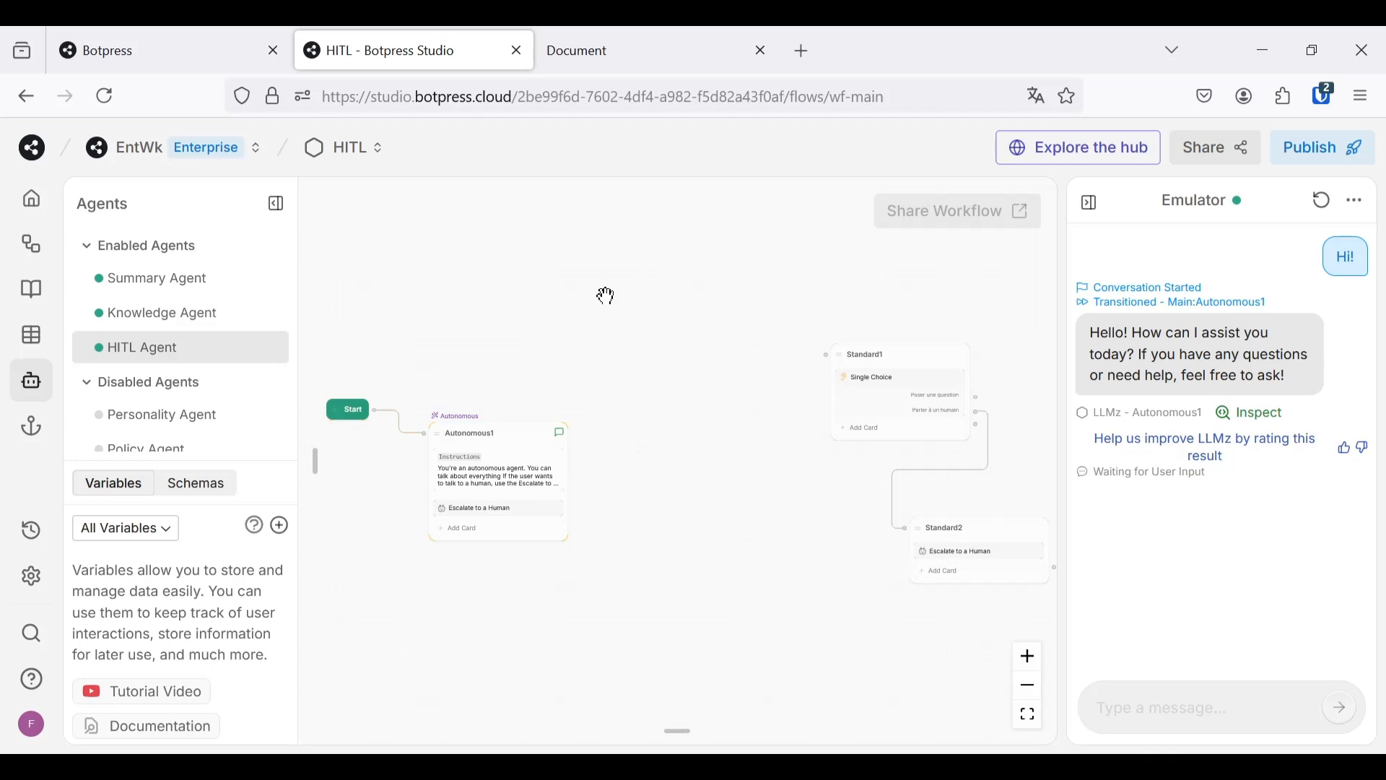
{"action": "mouse_move", "coordinate": [151, 49]}
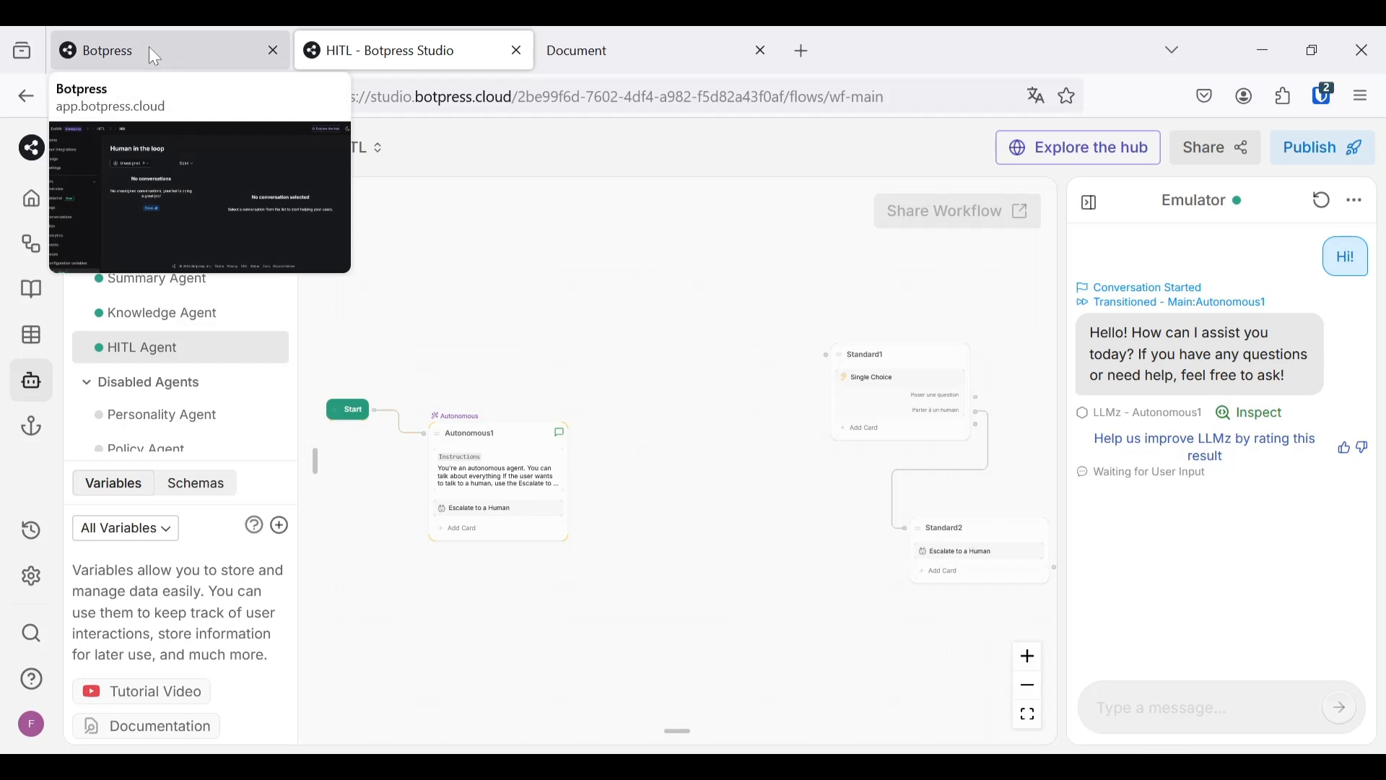
{"action": "left_click", "coordinate": [150, 49]}
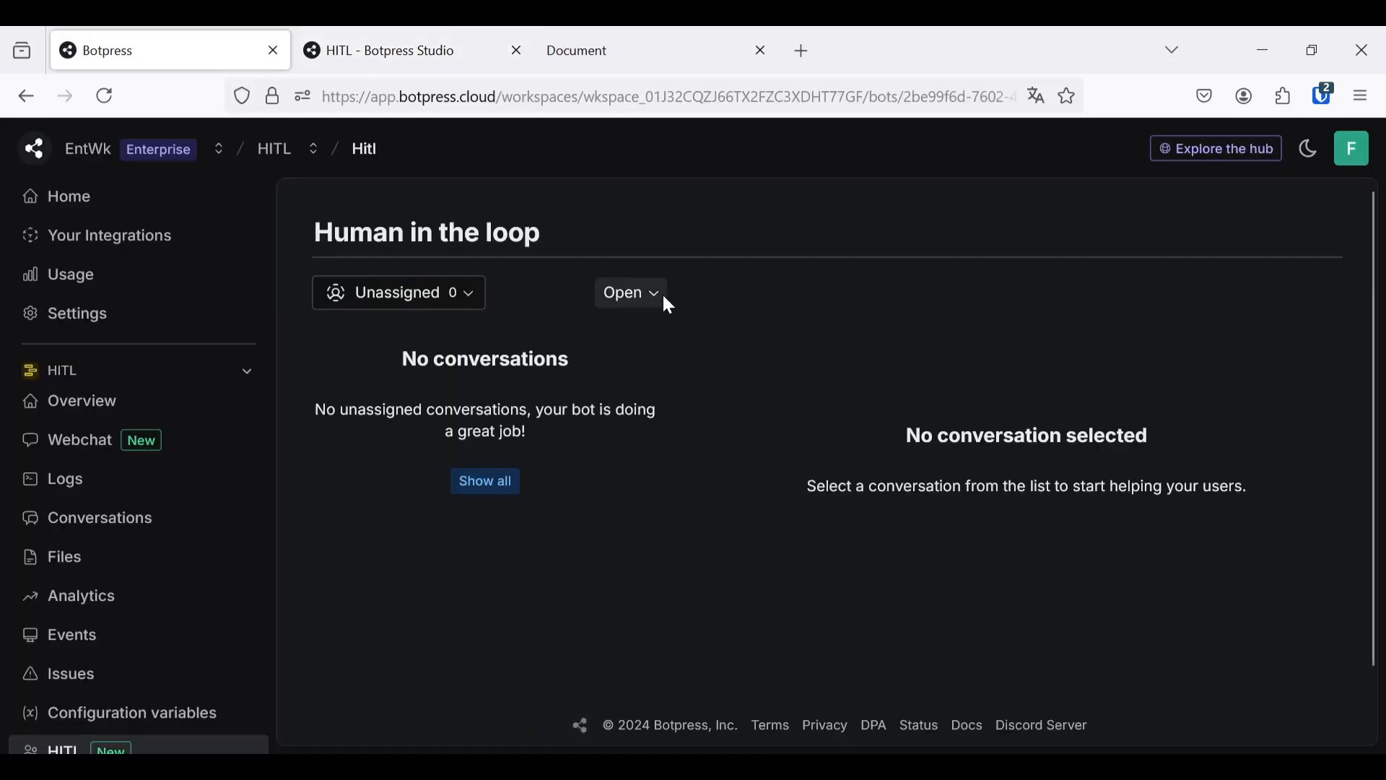
{"action": "left_click", "coordinate": [395, 65]}
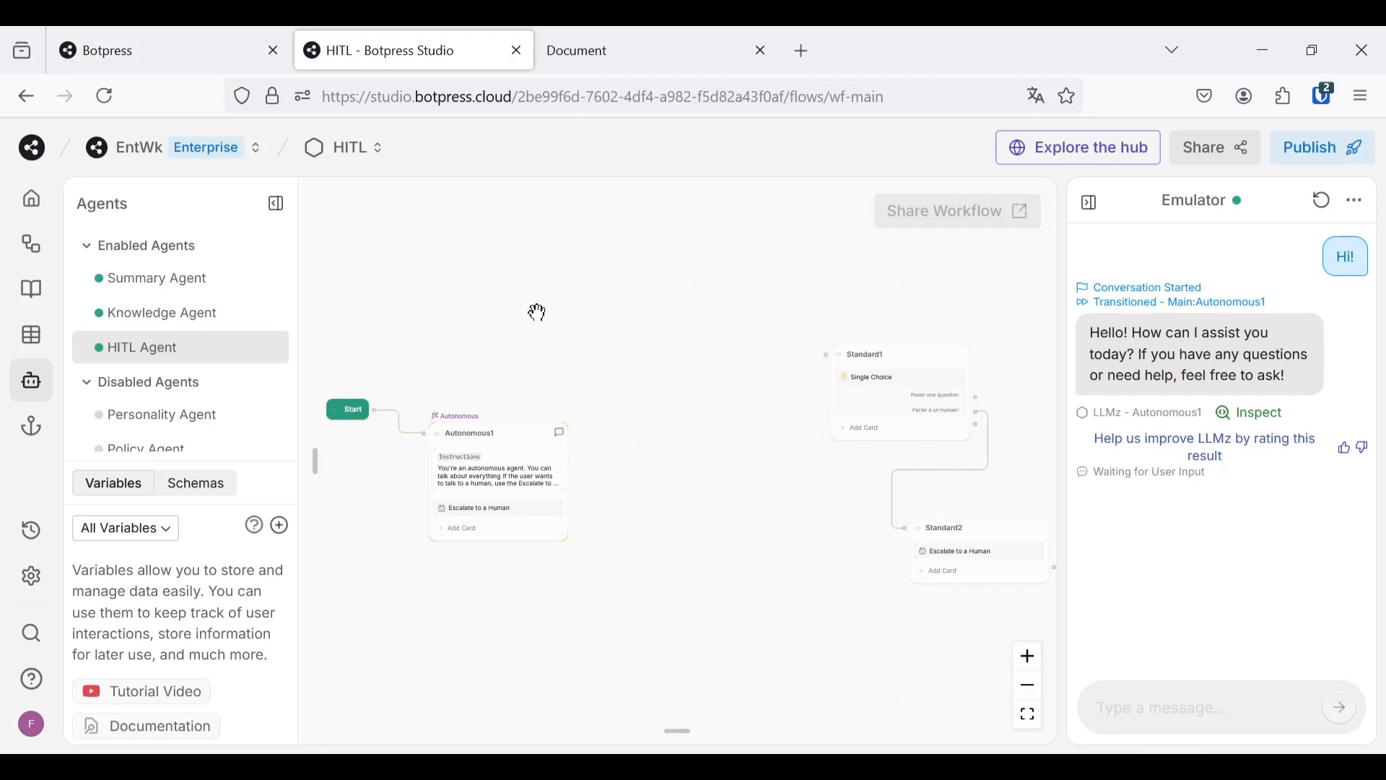
{"action": "left_click_drag", "start_coordinate": [535, 306], "coordinate": [622, 297]}
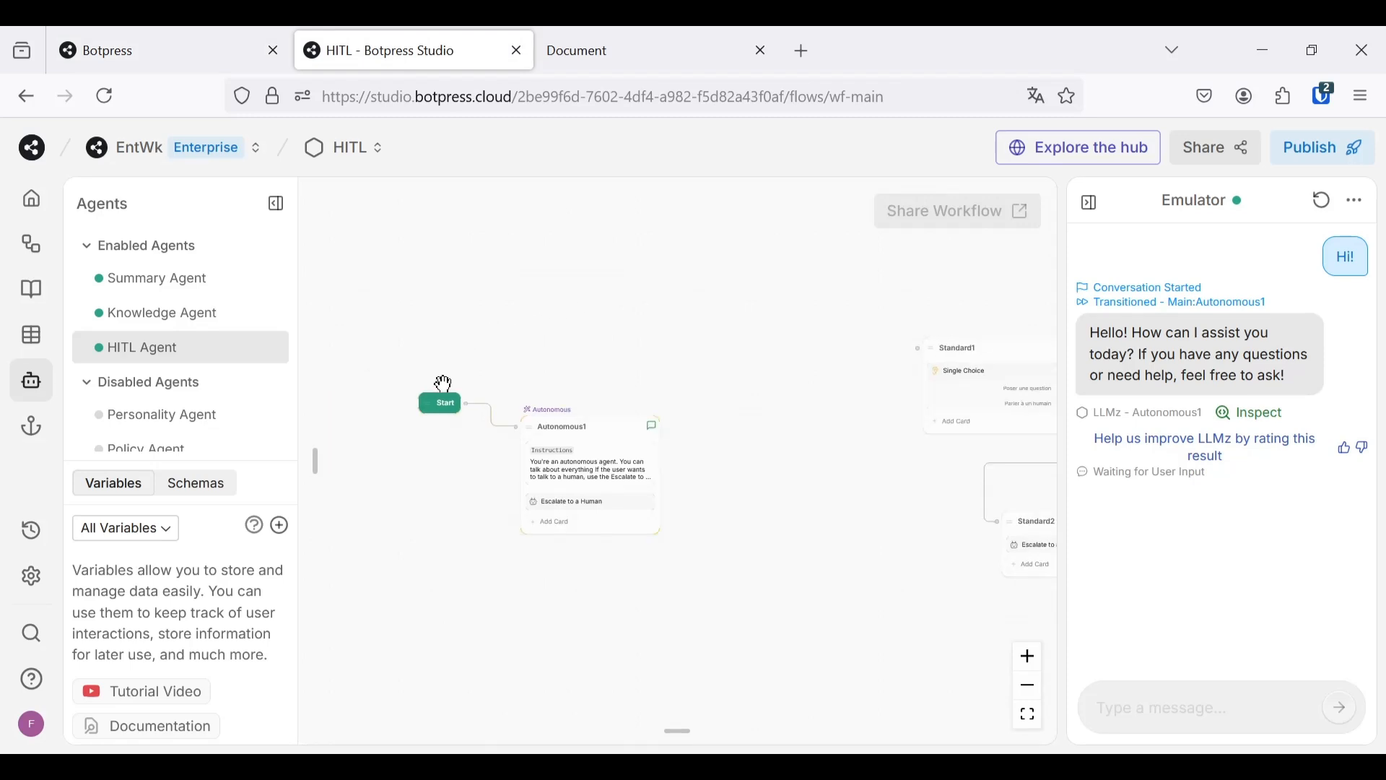
{"action": "left_click", "coordinate": [185, 58]}
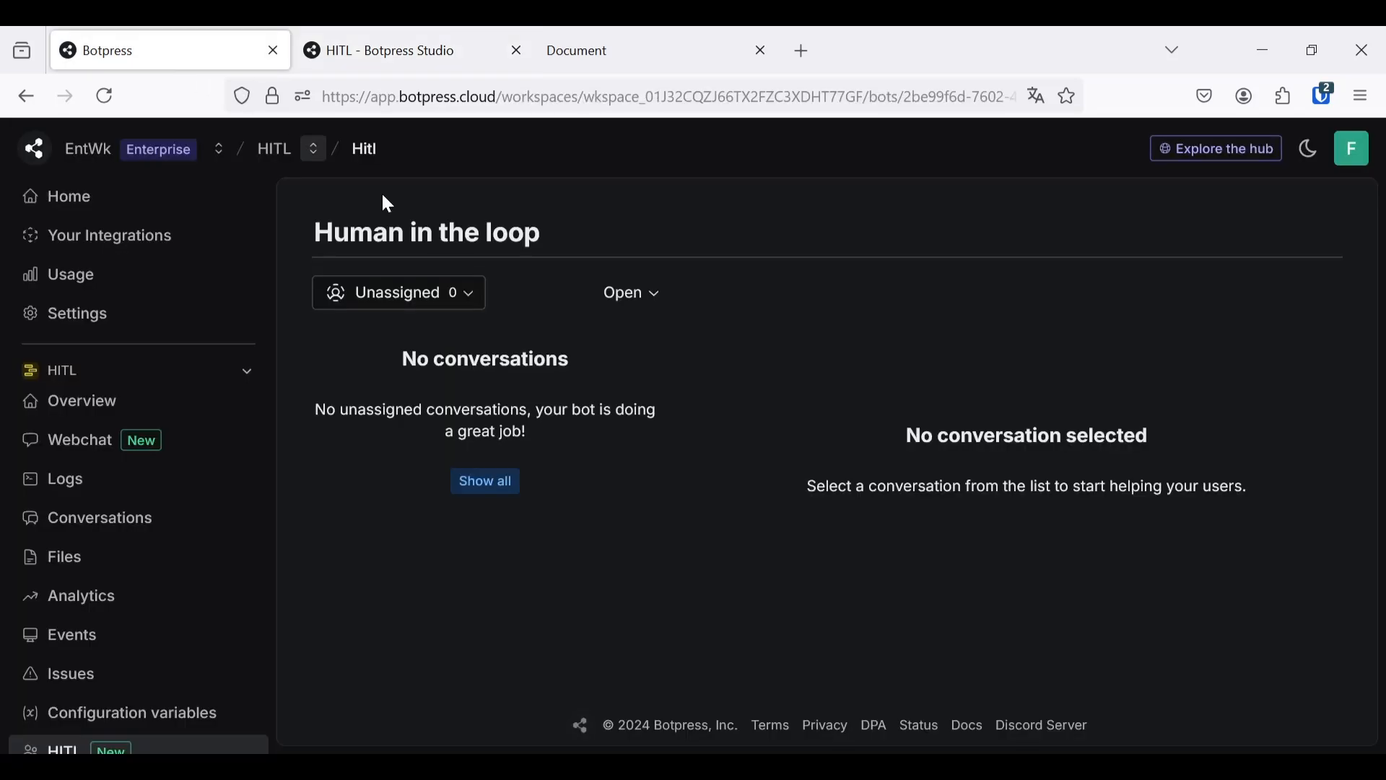
{"action": "left_click", "coordinate": [432, 58]}
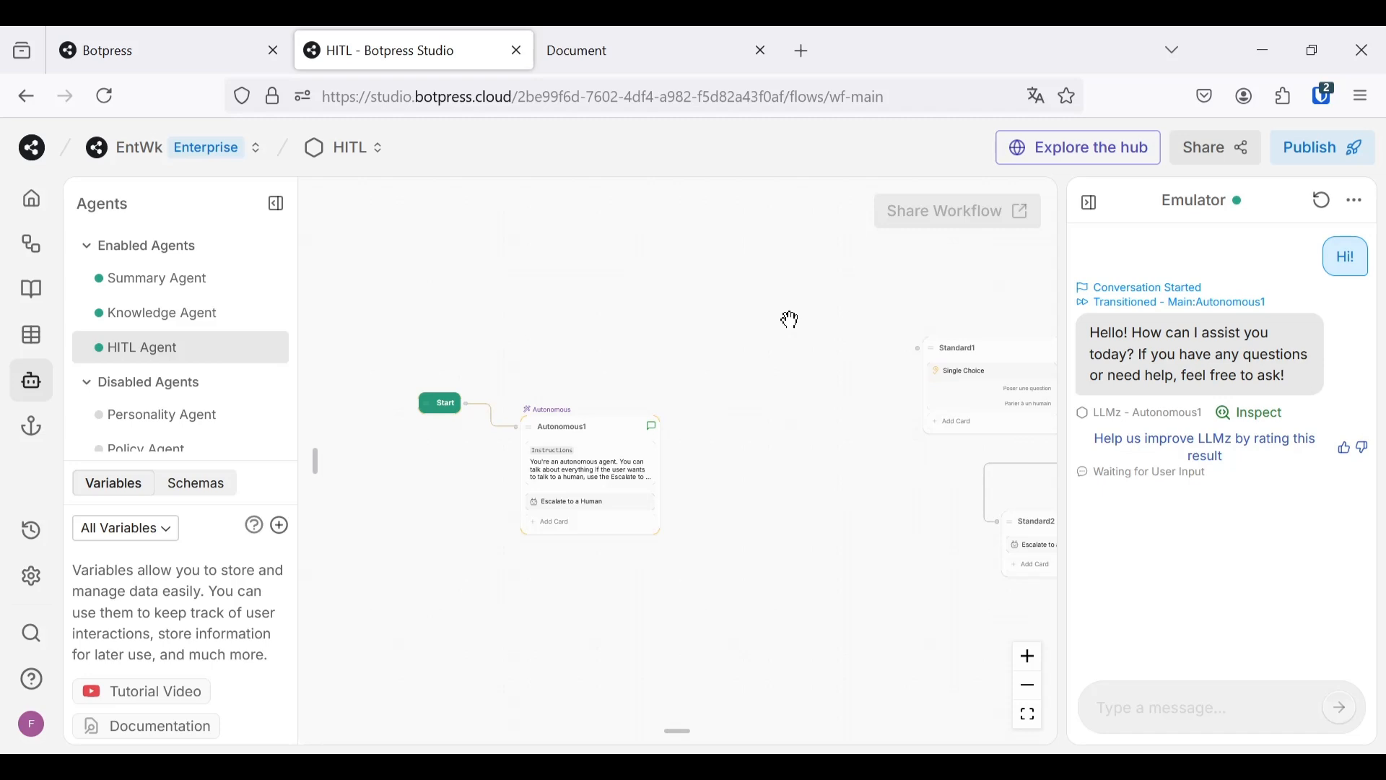
{"action": "left_click_drag", "start_coordinate": [622, 340], "coordinate": [743, 267]}
{"action": "scroll", "coordinate": [694, 379], "scroll_direction": "up", "scroll_amount": 5}
{"action": "scroll", "coordinate": [751, 260], "scroll_direction": "down", "scroll_amount": 1}
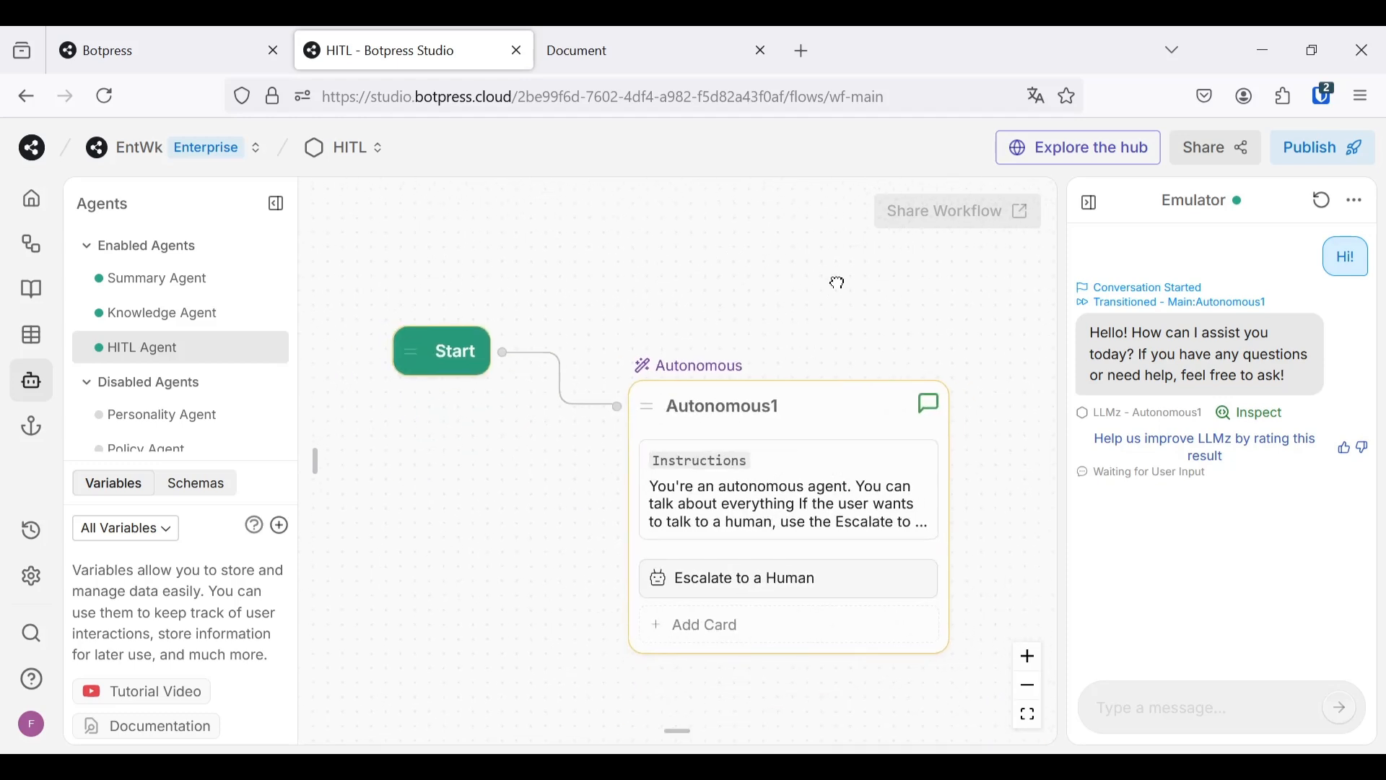
{"action": "left_click_drag", "start_coordinate": [877, 294], "coordinate": [821, 269]}
{"action": "scroll", "coordinate": [823, 270], "scroll_direction": "down", "scroll_amount": 2}
{"action": "left_click_drag", "start_coordinate": [920, 334], "coordinate": [907, 442]}
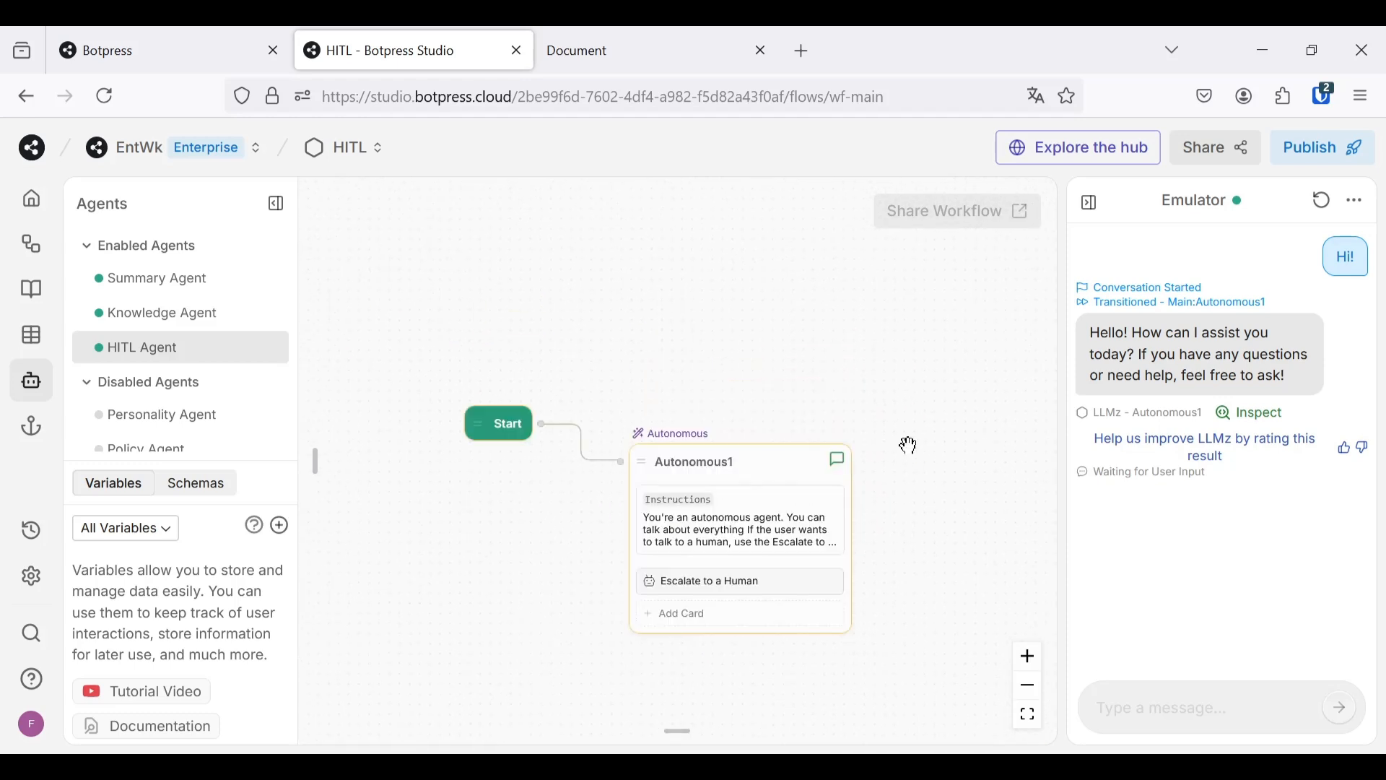